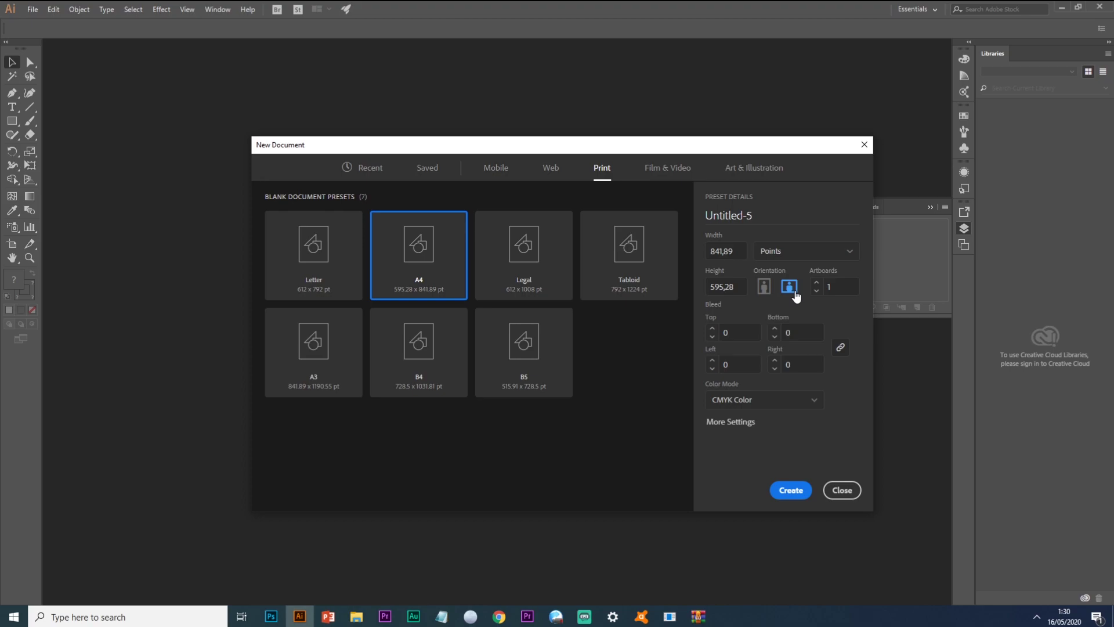
- Create a new print document from the A4 preset in landscape orientation with CMYK colour
click(791, 490)
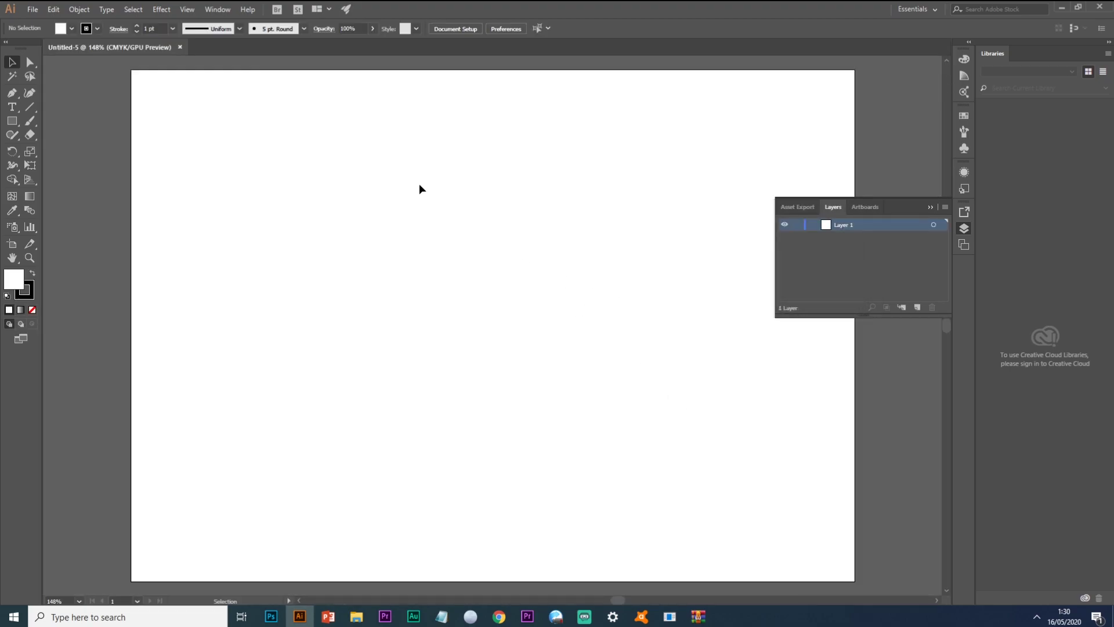
- Switch to PowerPoint and set the slide size to A4 Paper (210x297 mm) in landscape orientation, maximizing the content
click(328, 616)
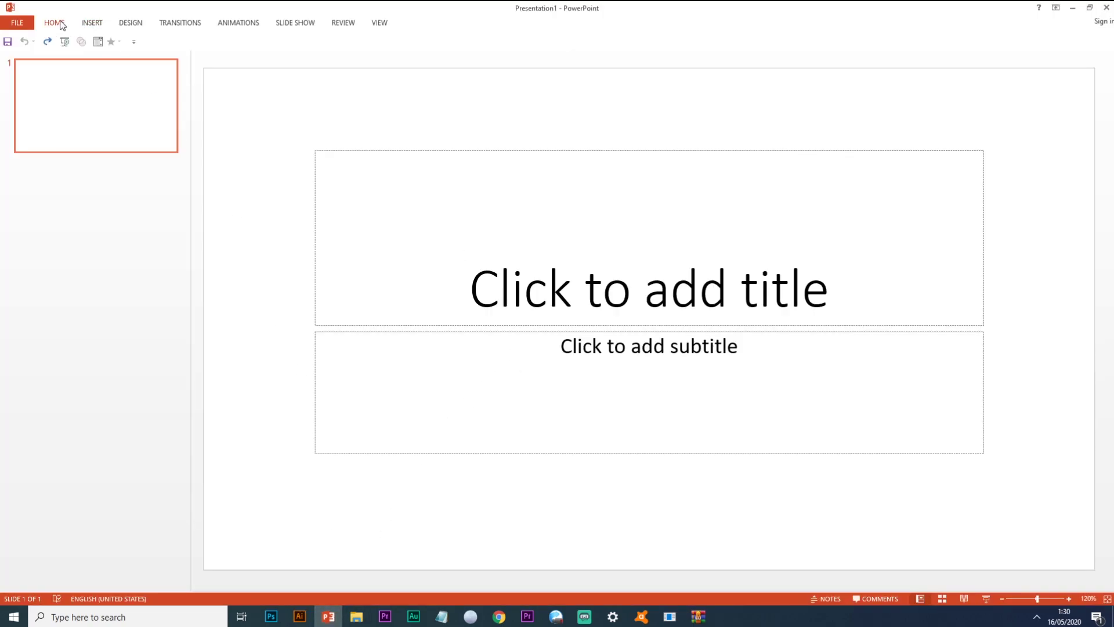
click(125, 24)
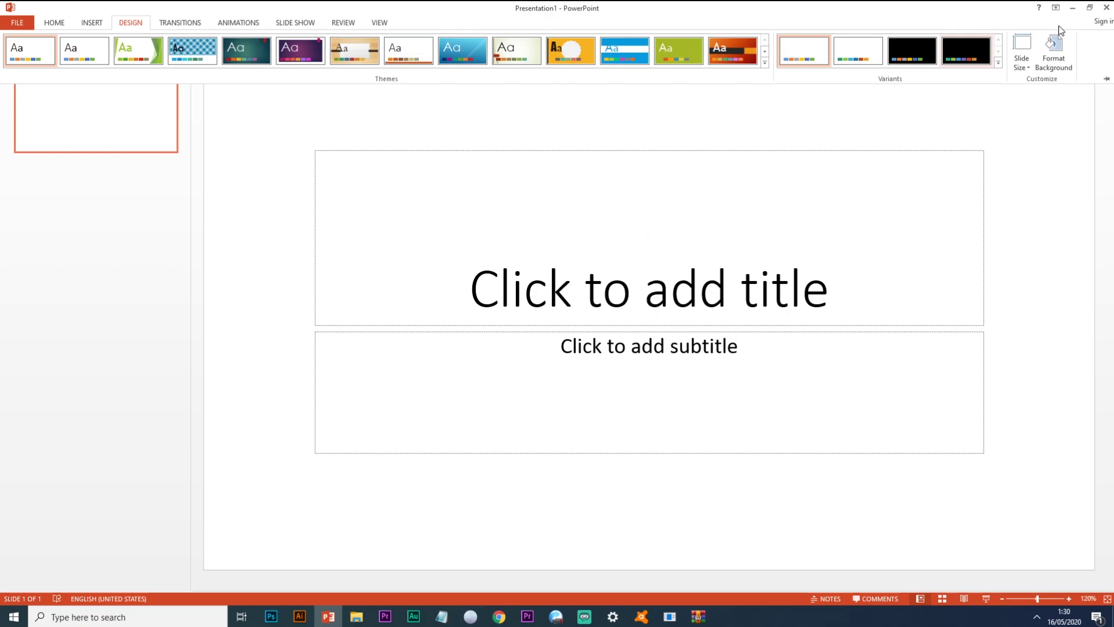
click(1031, 69)
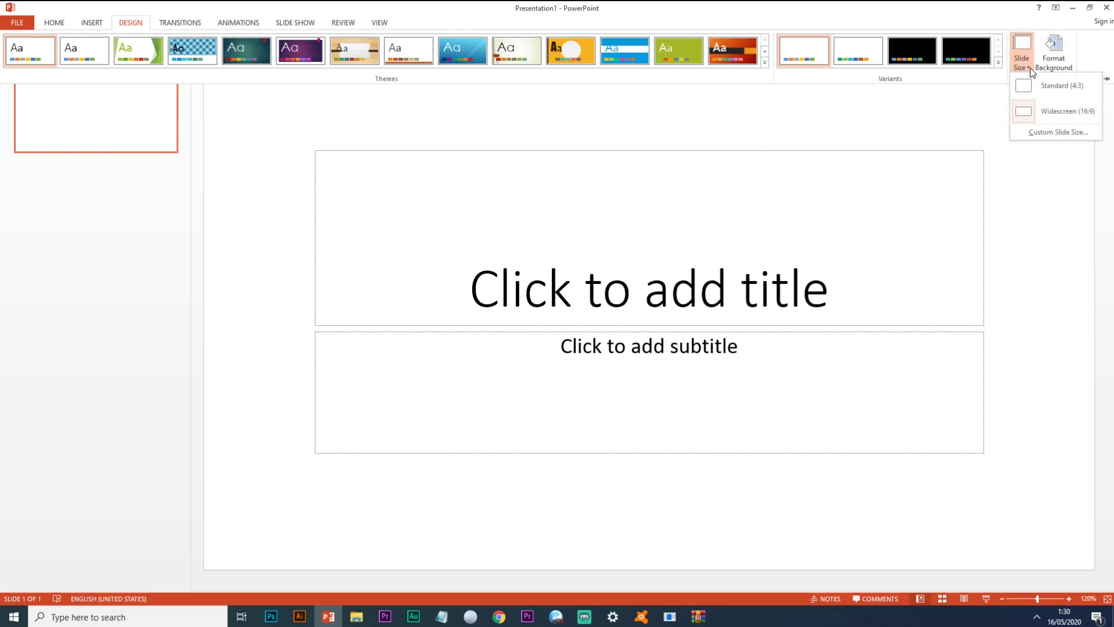
click(1038, 131)
click(545, 270)
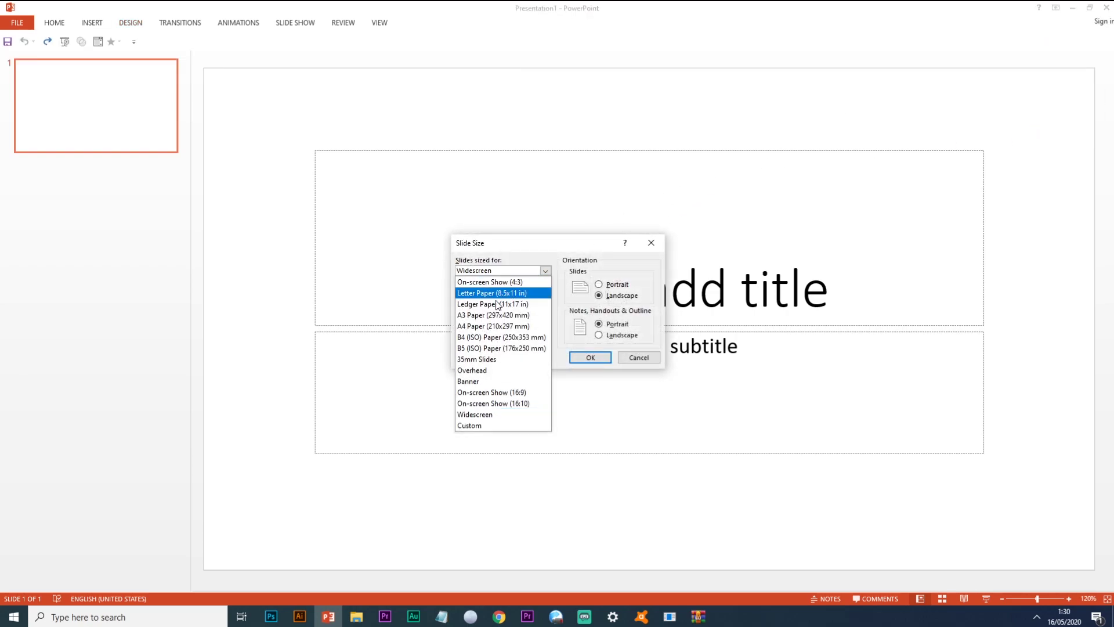
click(494, 324)
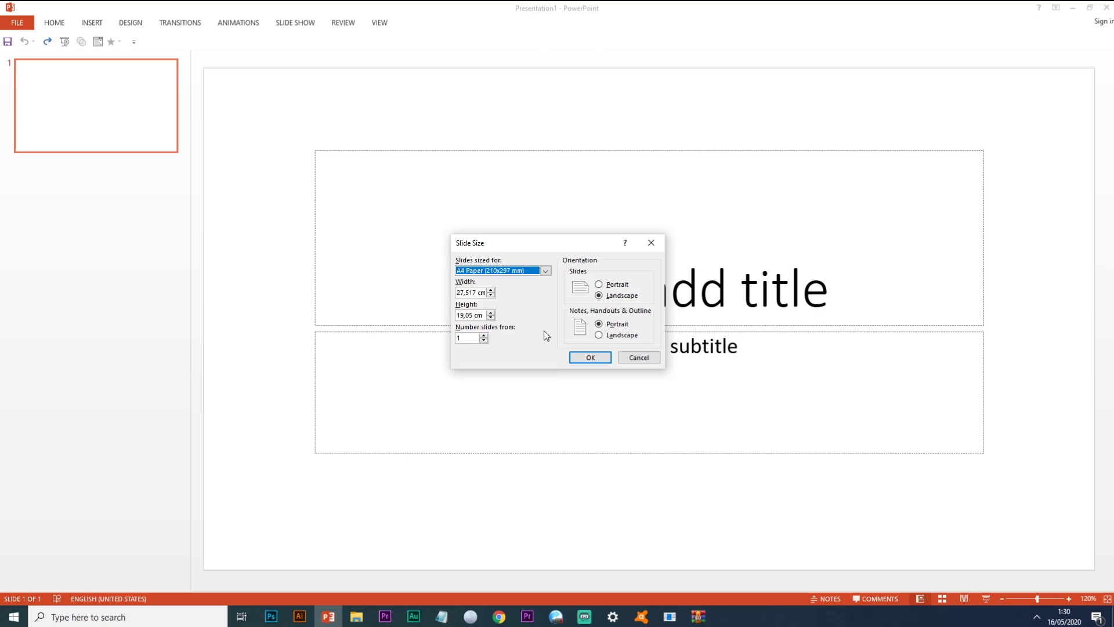
click(626, 298)
click(603, 359)
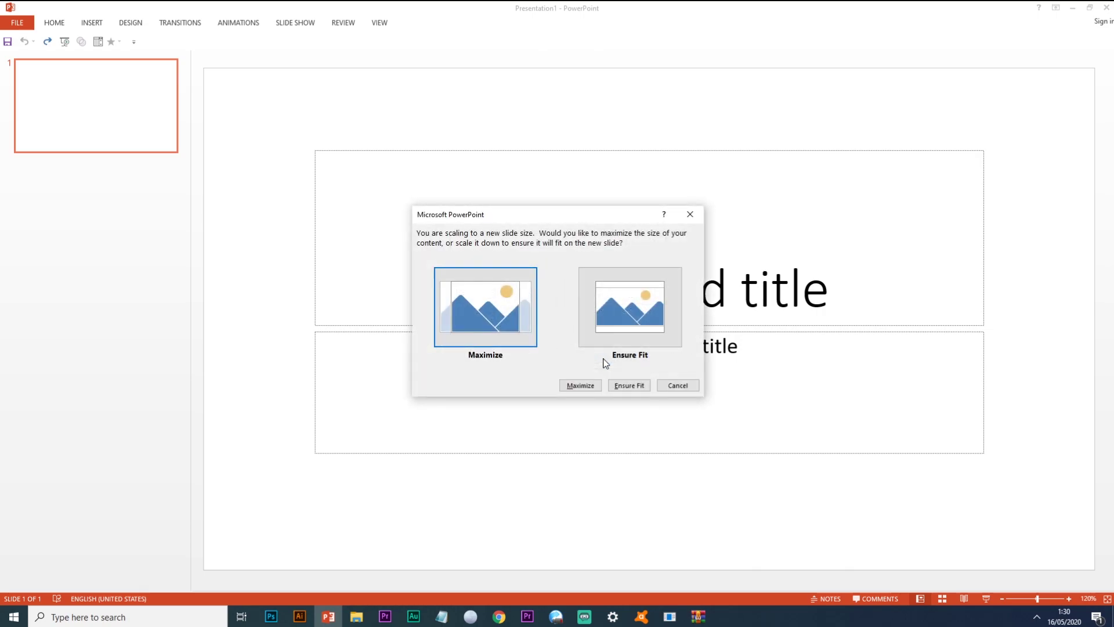
click(504, 309)
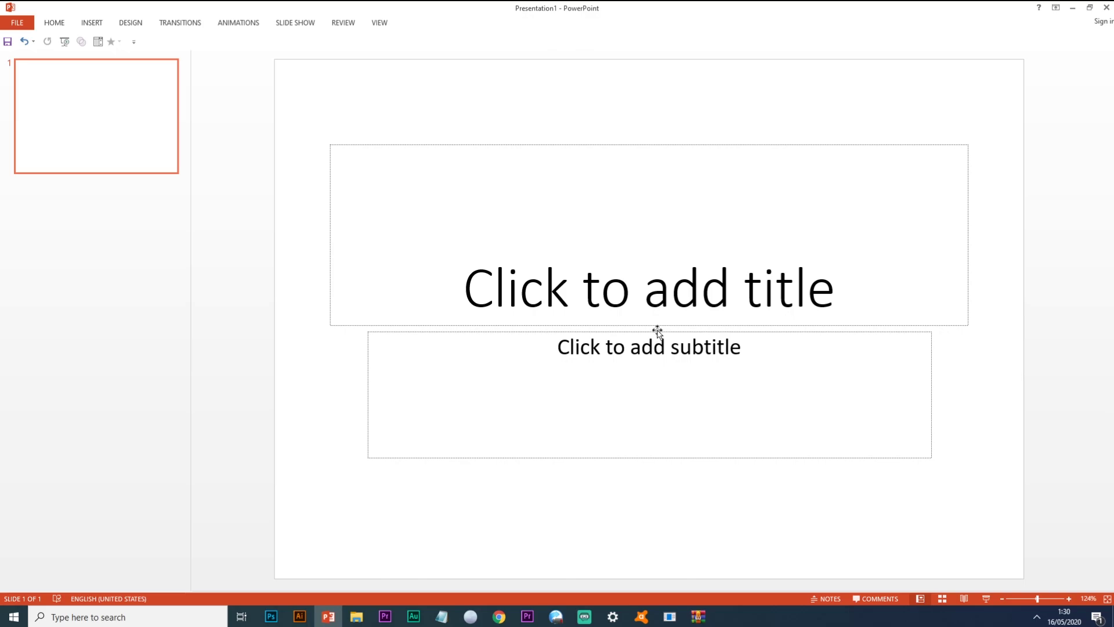
click(645, 290)
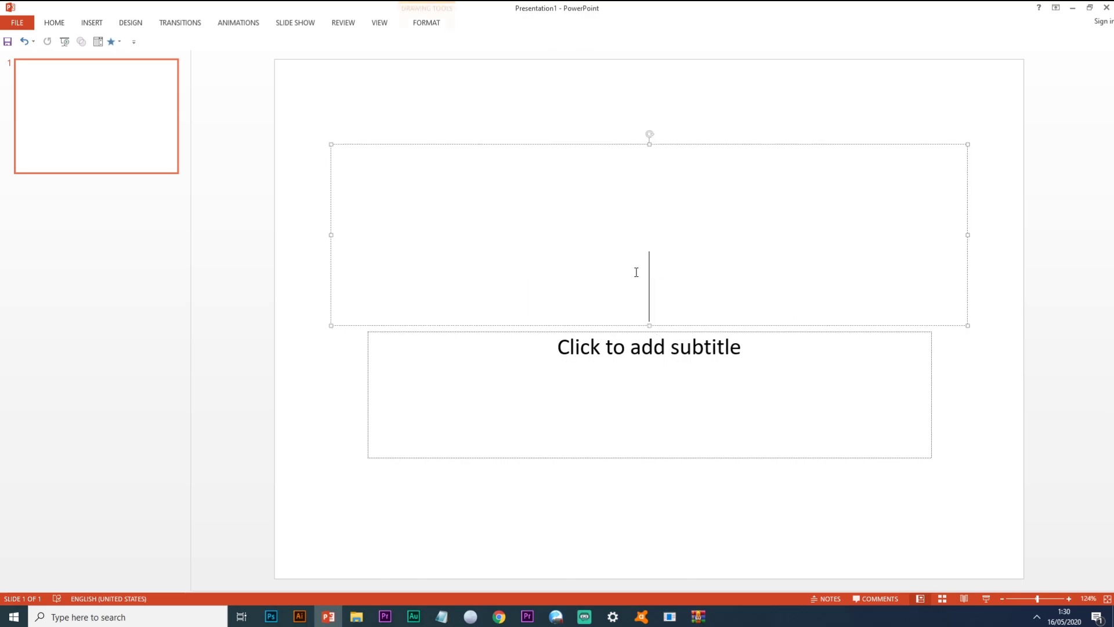
click(687, 135)
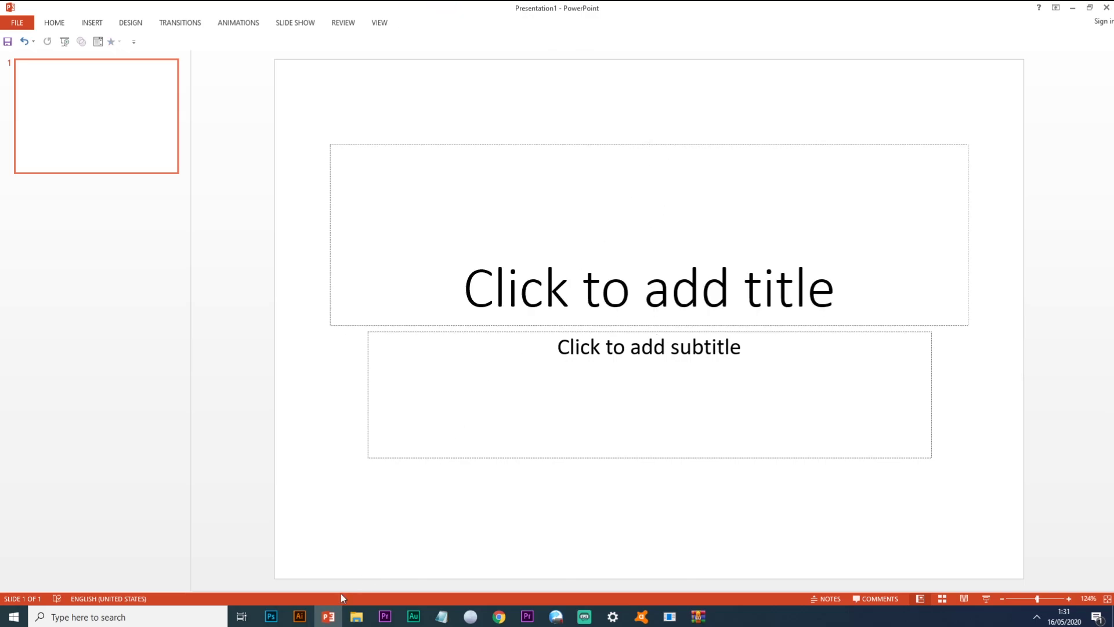
- Switch to the browser, close the open vector preview and look through the park illustrations on Freepik
click(299, 616)
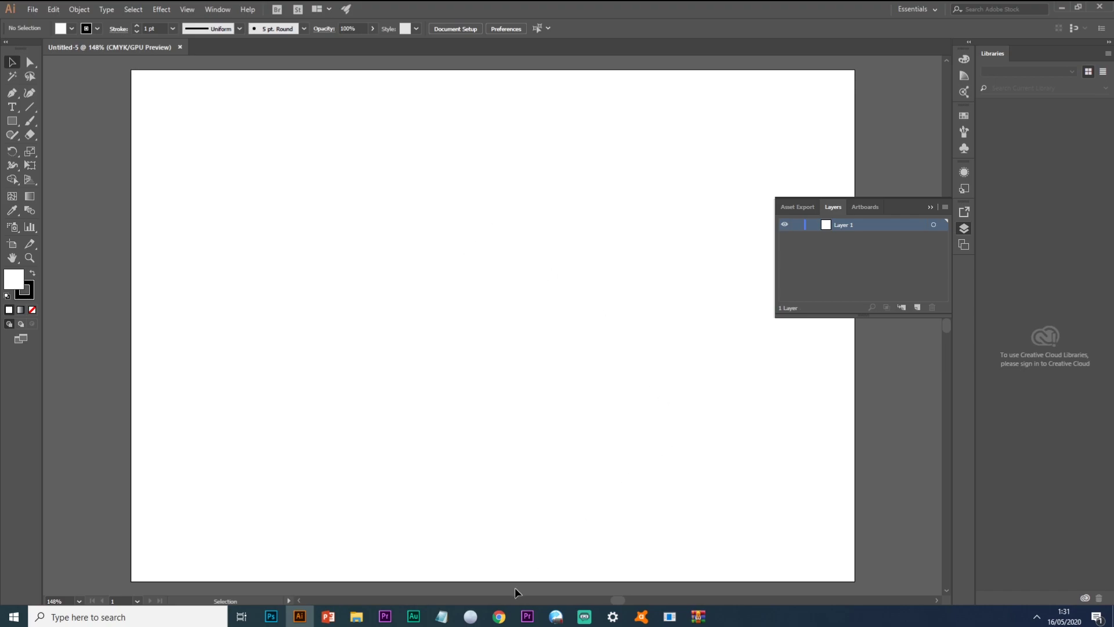
click(498, 616)
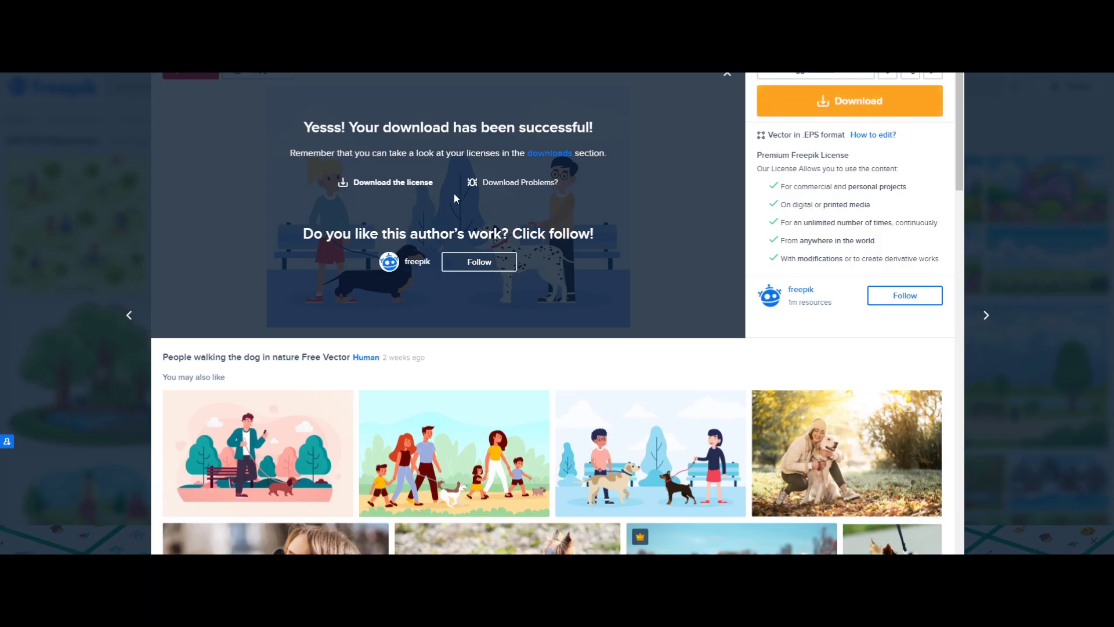
click(1072, 231)
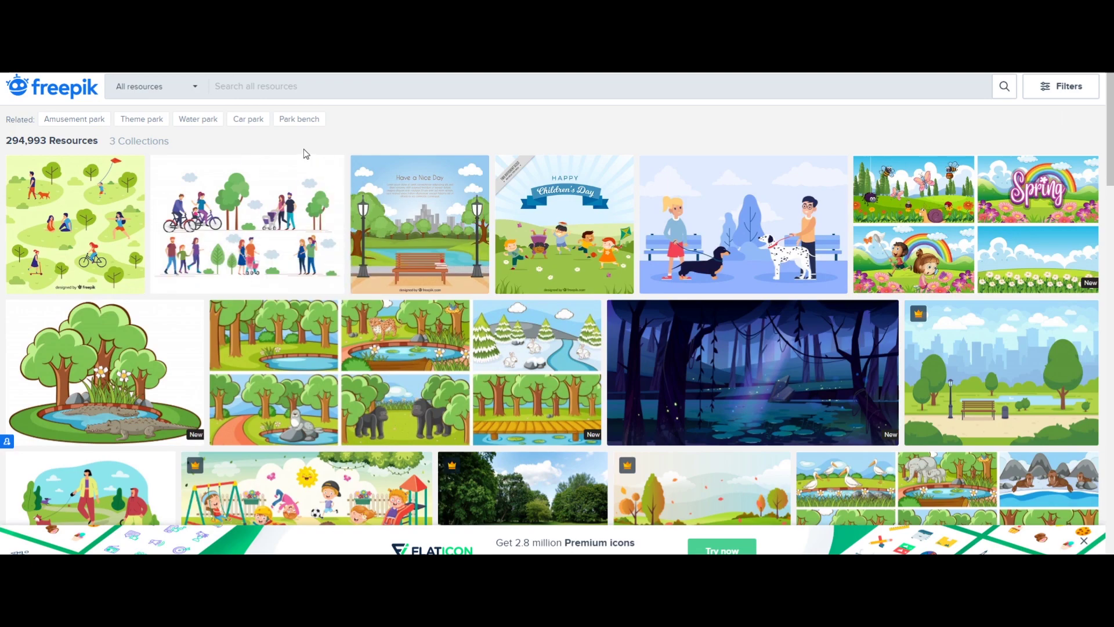
scroll(313, 206, down, 6)
scroll(310, 206, down, 2)
scroll(311, 206, up, 5)
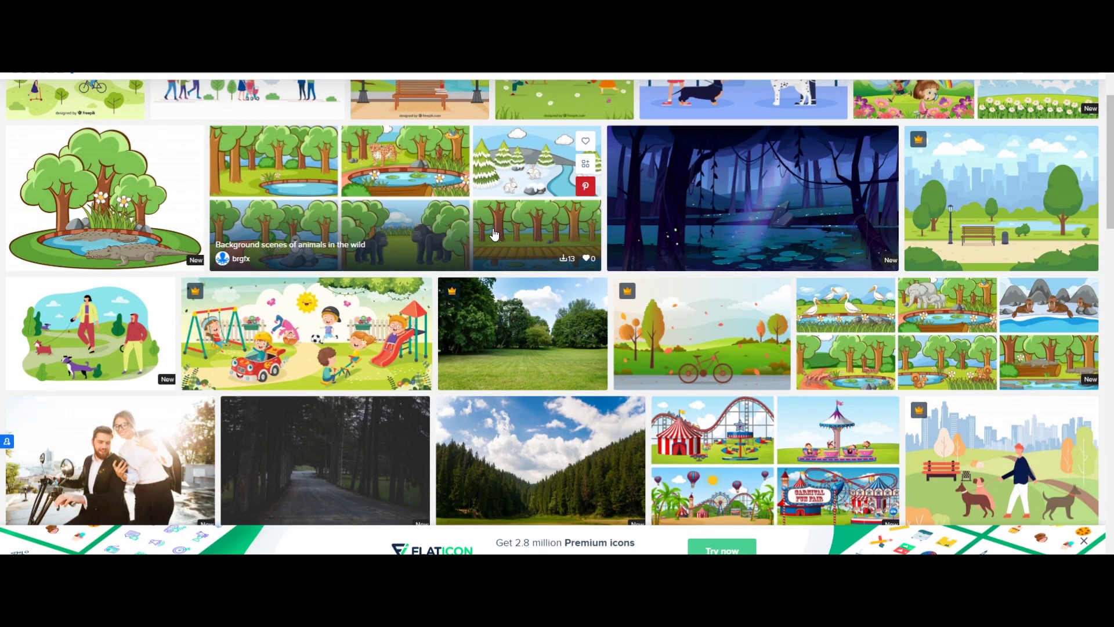
scroll(494, 233, up, 3)
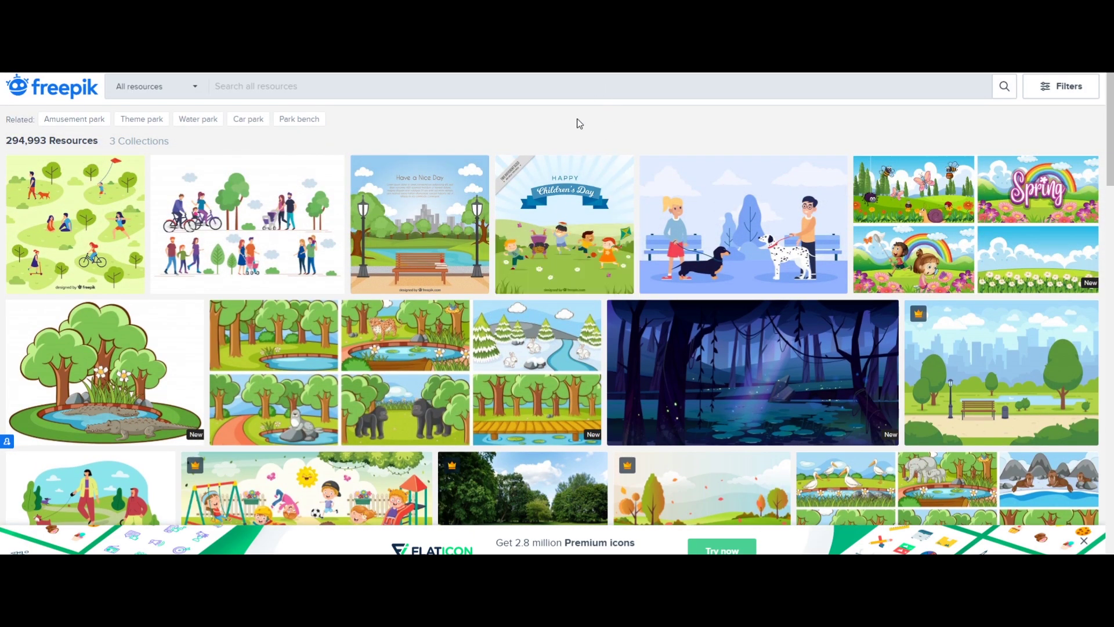
scroll(579, 124, down, 2)
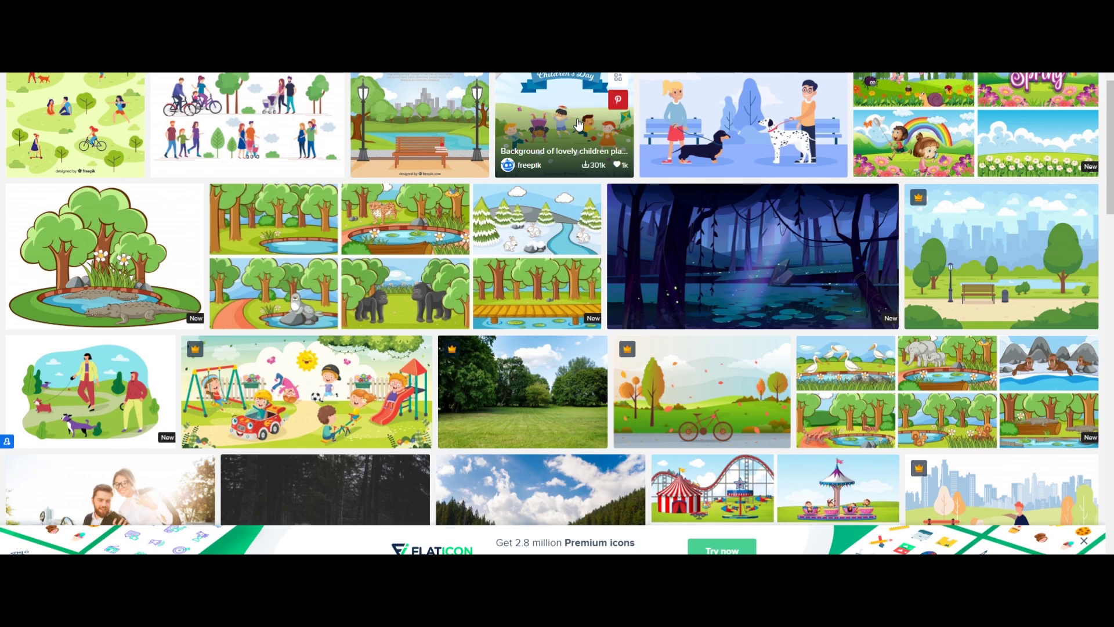
scroll(578, 124, up, 2)
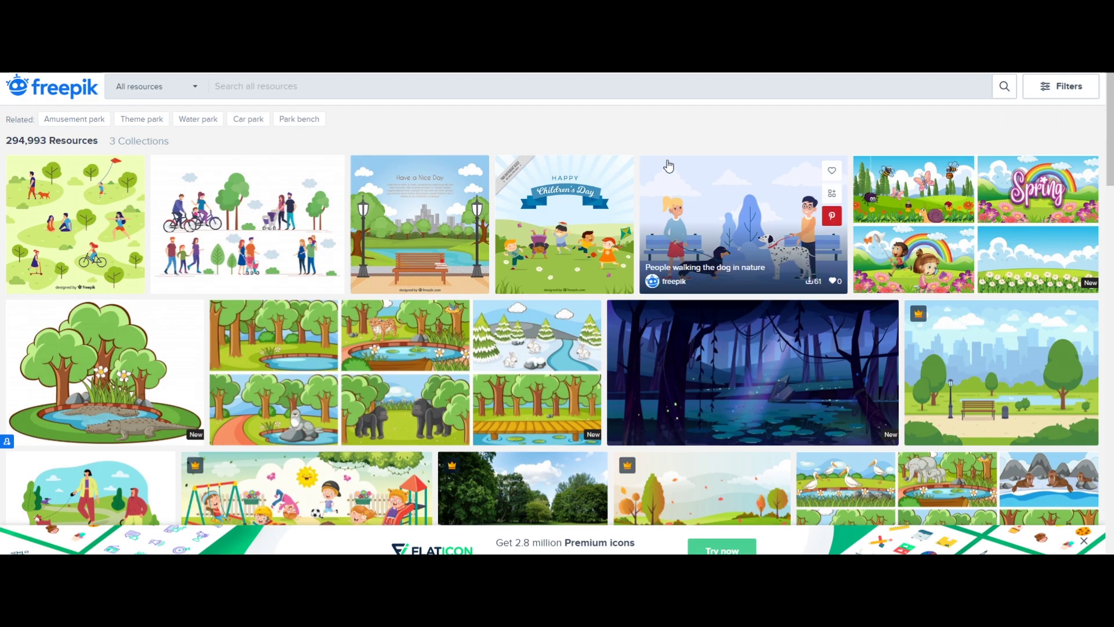
- Download the "People walking the dog in nature" vector from Freepik and open 3812208.ai from its archive in Illustrator
click(725, 211)
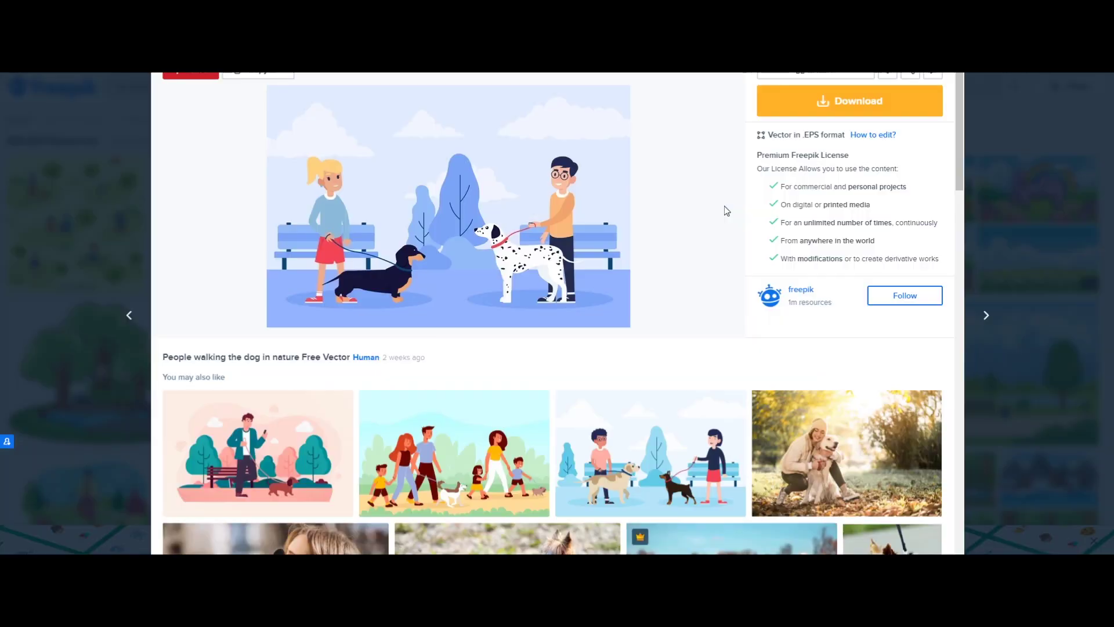
click(824, 113)
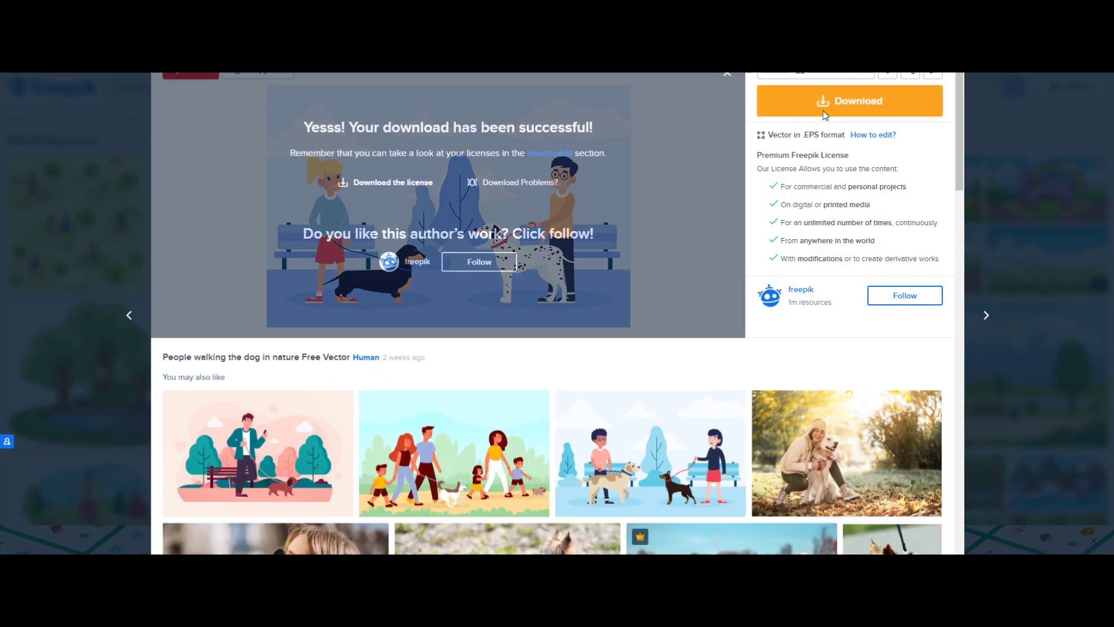
click(52, 590)
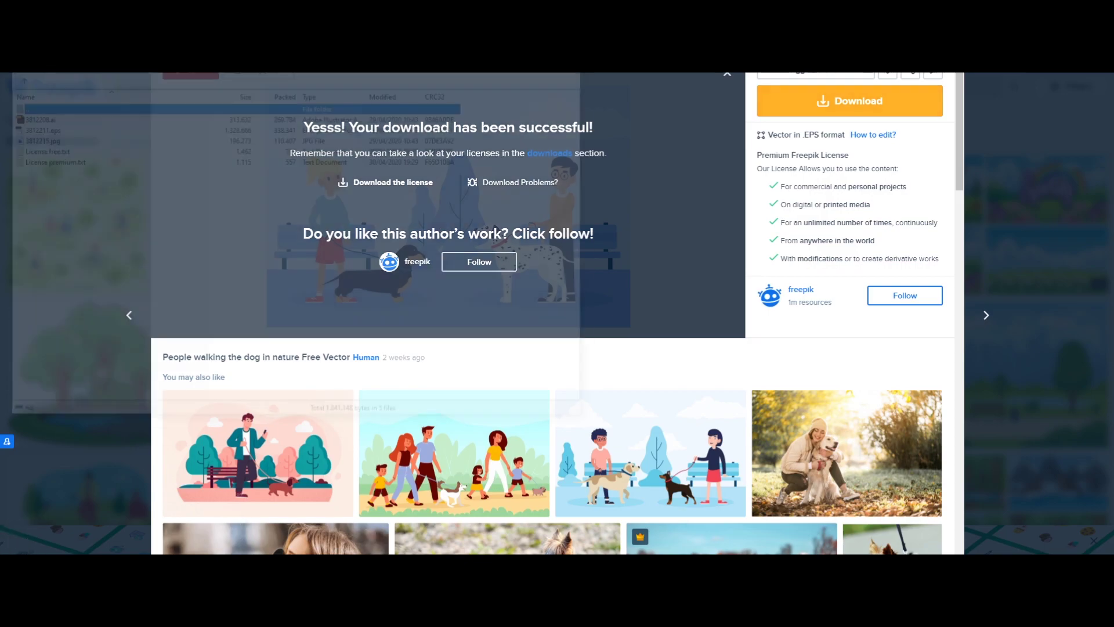
double_click(42, 119)
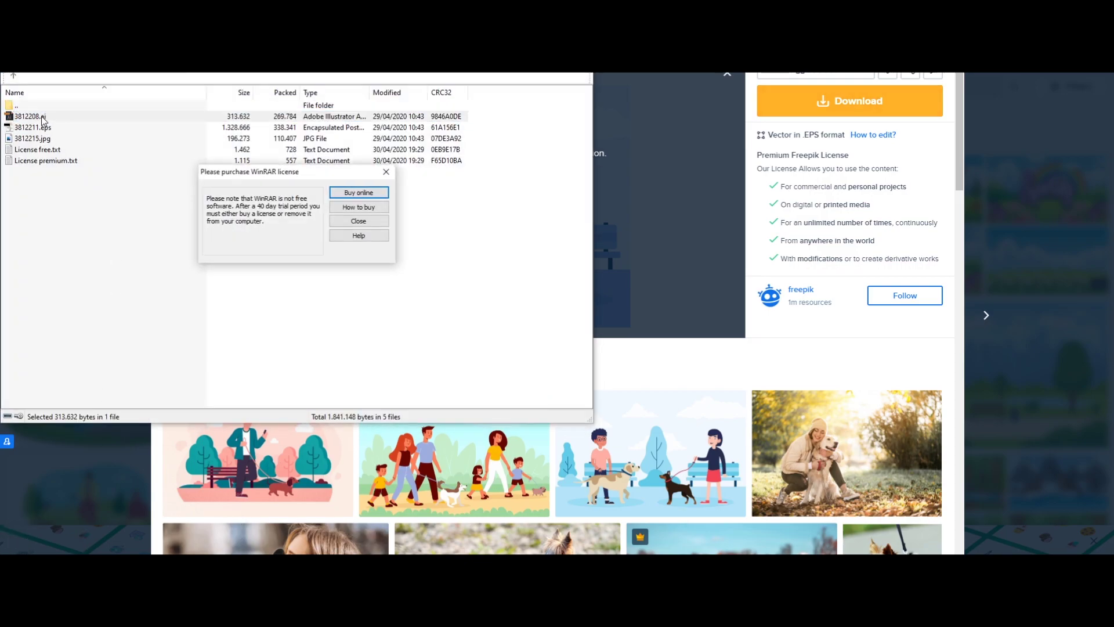
click(361, 221)
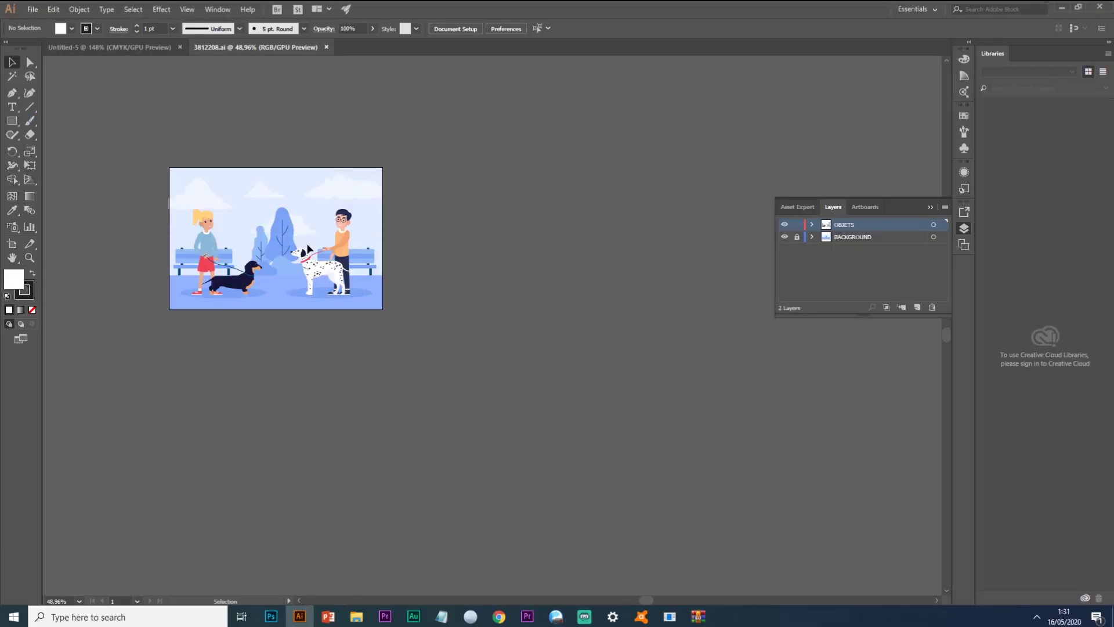
- Delete the group of people and dogs from the park illustration
drag(307, 248, 578, 312)
key(ctrl+1)
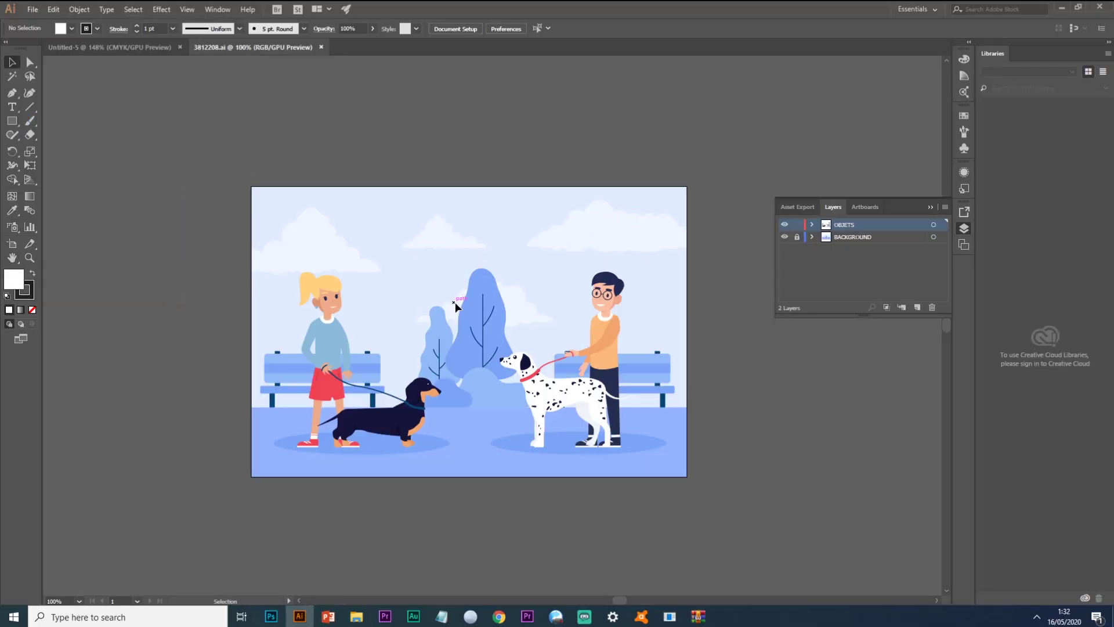
click(555, 380)
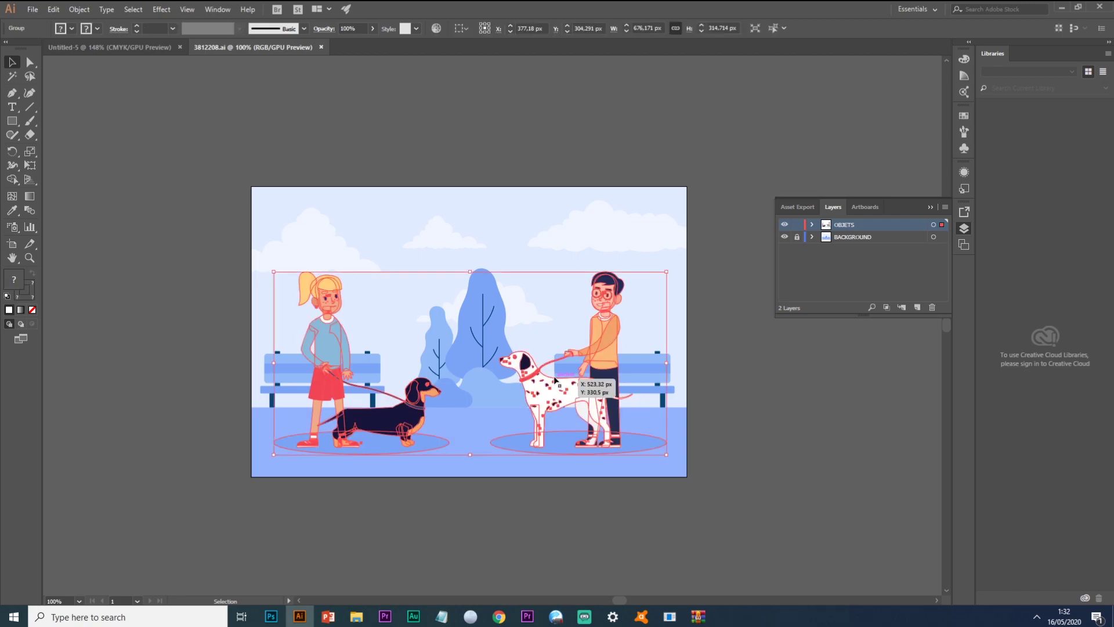
key(Delete)
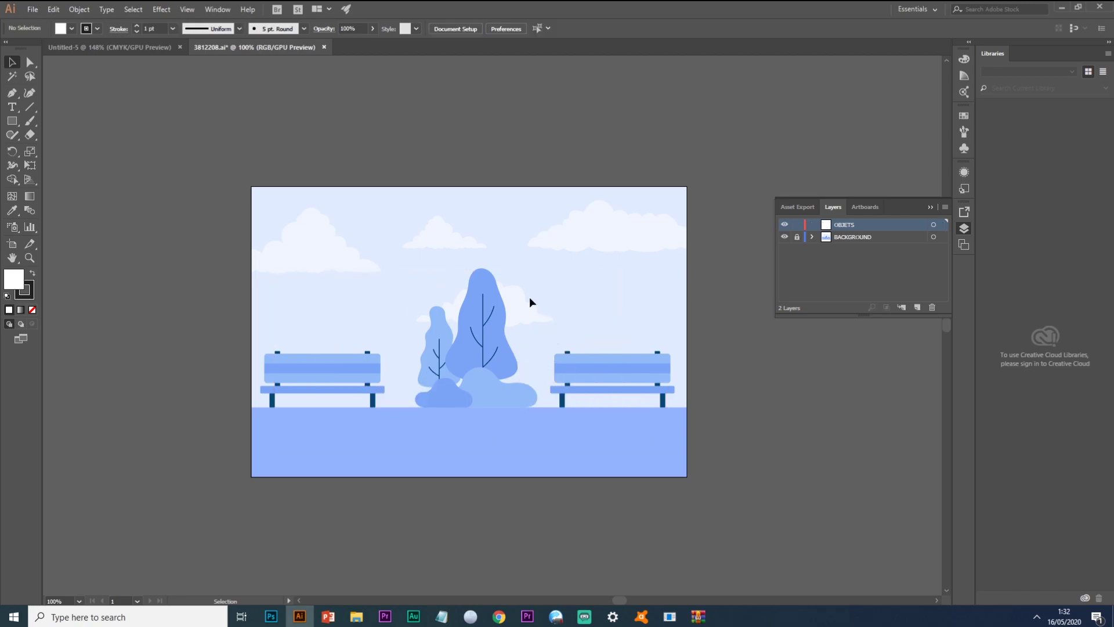
- Unlock the BACKGROUND layer of the park illustration
click(847, 237)
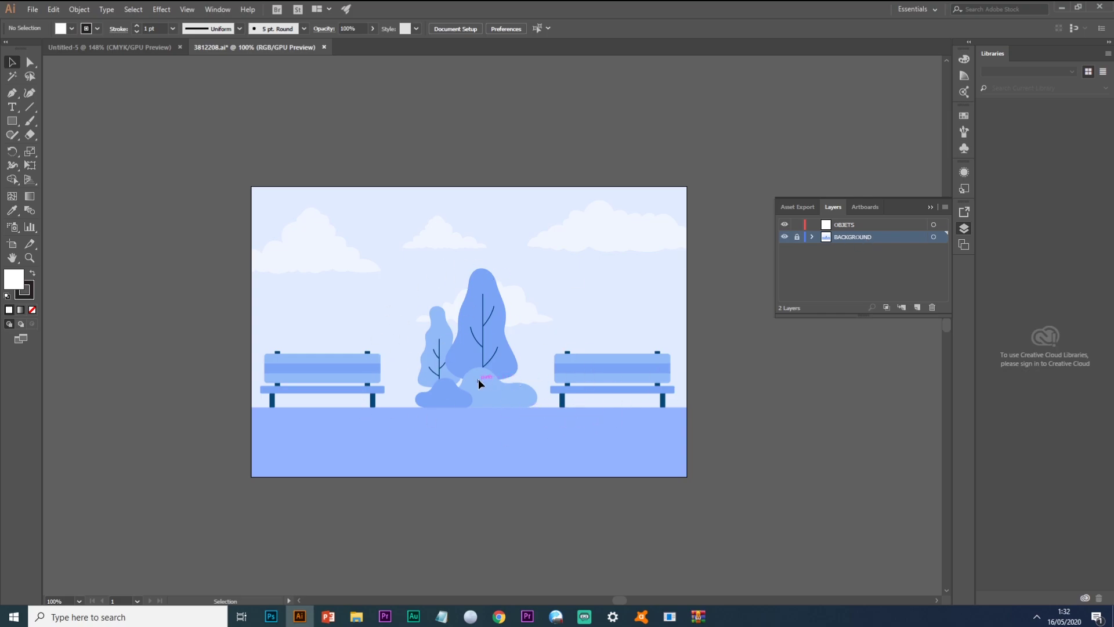
click(798, 237)
- Try moving the clipped background artwork to different places around the artboard, undoing each move
drag(534, 358, 514, 431)
key(ctrl+z)
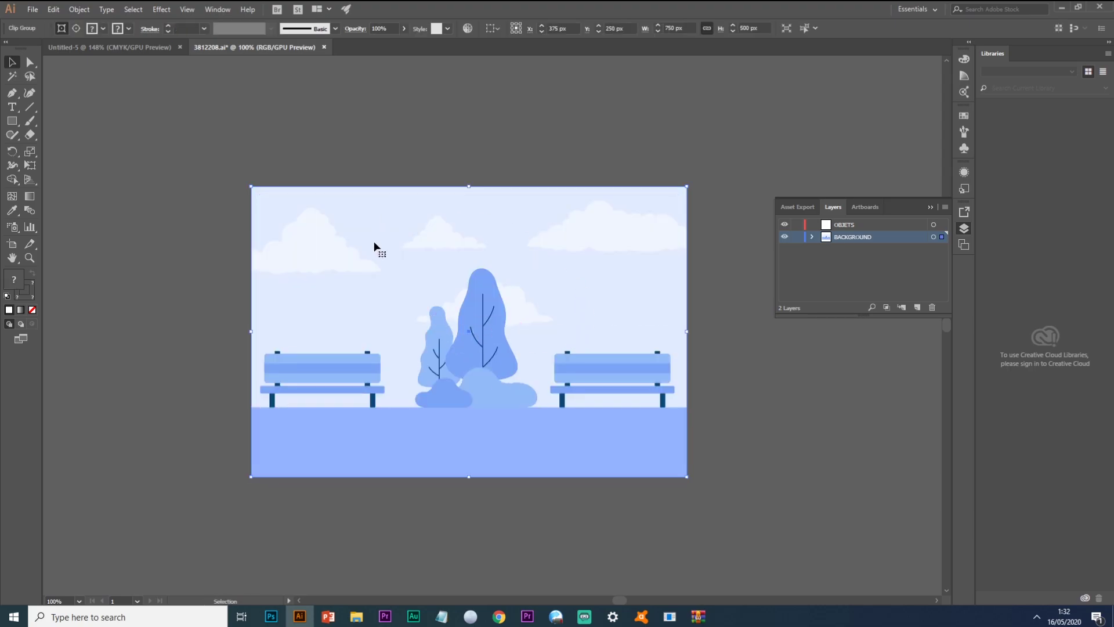
drag(526, 323, 212, 326)
key(ctrl+z)
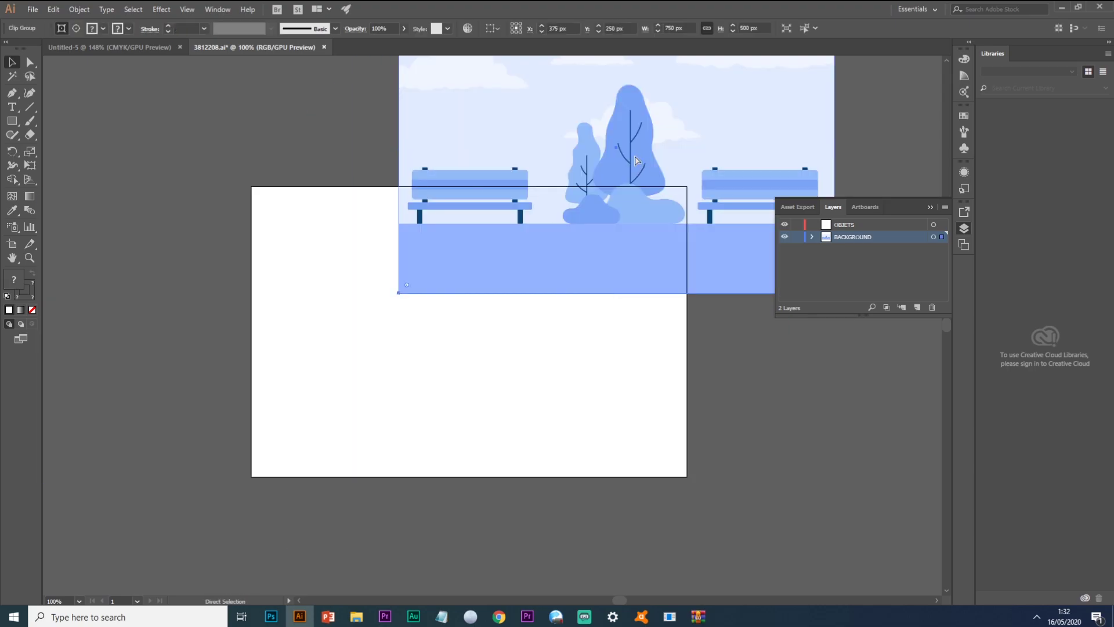
drag(519, 357, 418, 343)
key(ctrl+z)
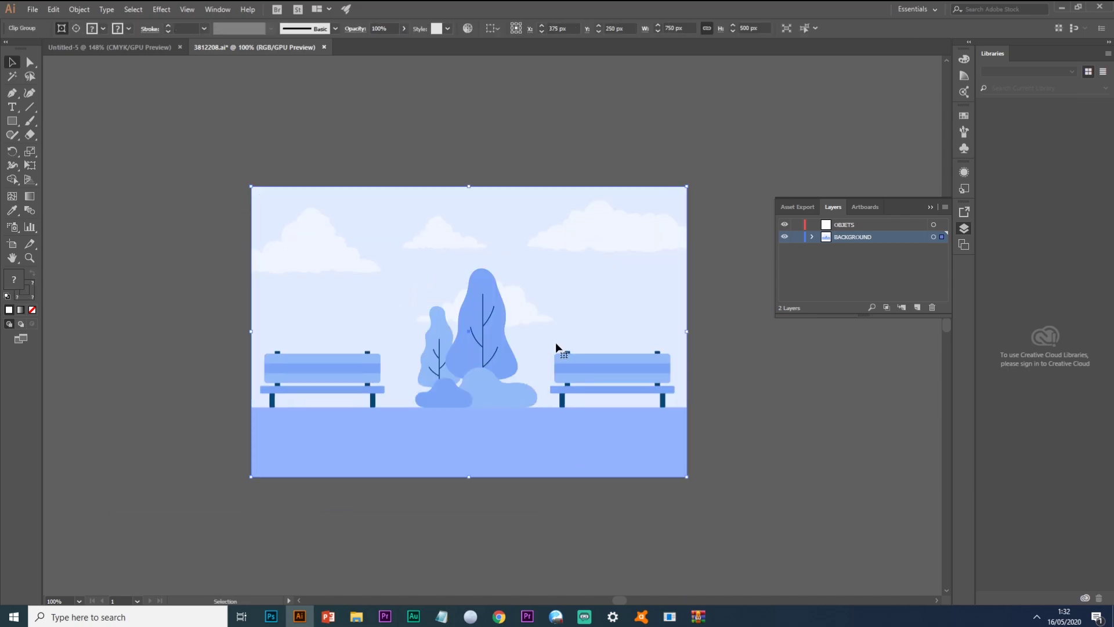
- Release the clipping mask on the background artwork and deselect it
right_click(526, 312)
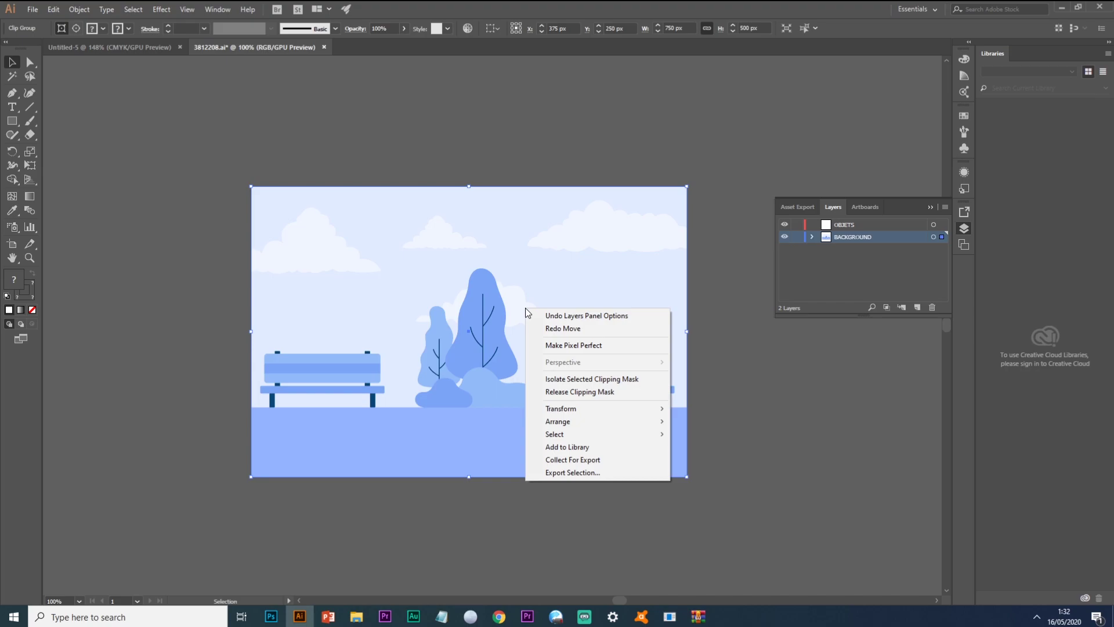
click(589, 393)
click(784, 427)
- Try moving the ground, the benches and the tree separately, undoing each move
click(577, 440)
drag(576, 440, 447, 524)
key(ctrl+z)
click(707, 402)
drag(627, 372, 802, 369)
key(ctrl+z)
drag(472, 341, 487, 203)
key(ctrl+z)
drag(355, 361, 222, 240)
key(ctrl+z)
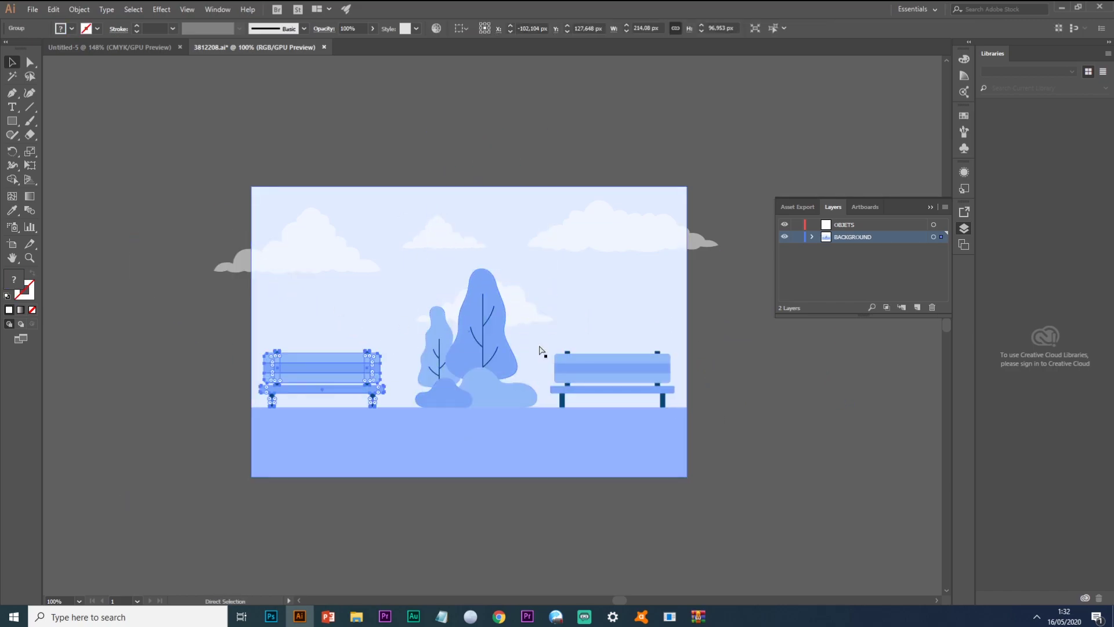
click(645, 361)
drag(621, 376, 735, 377)
key(ctrl+z)
- Move the leftmost cloud about 100 px to the right and 32 px down
click(746, 394)
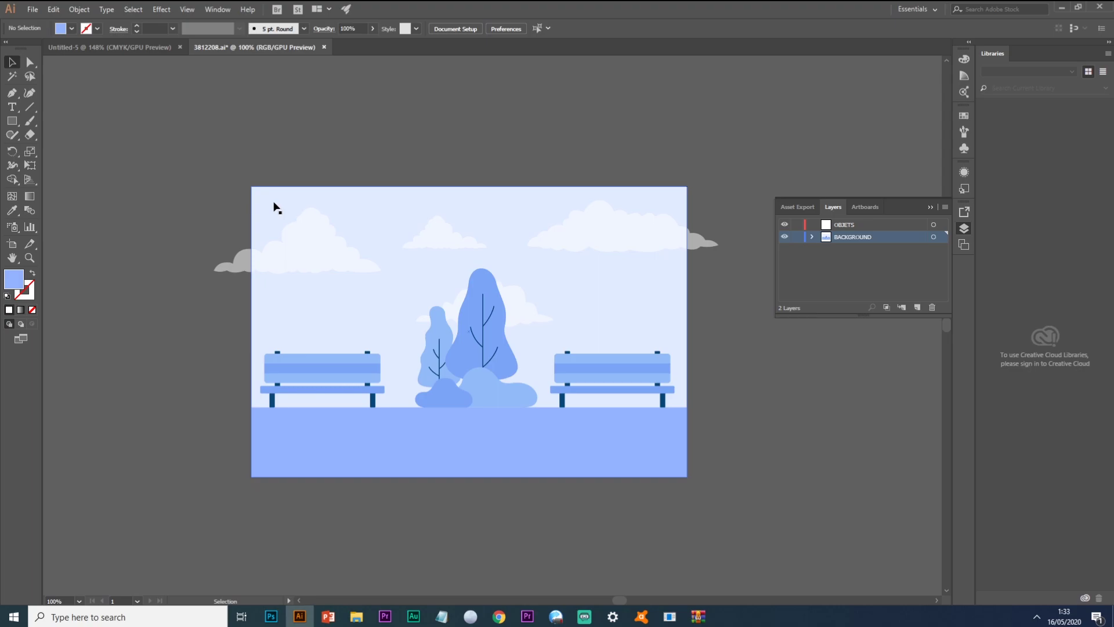
drag(289, 239, 351, 264)
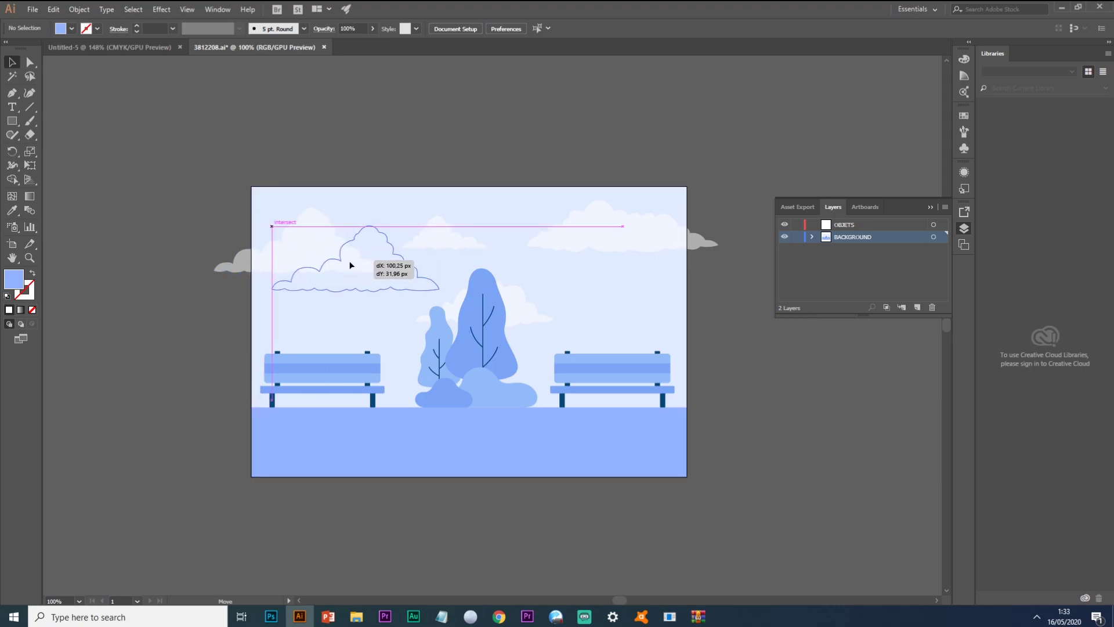
- Copy all of the park background artwork into the Untitled-5 document
drag(220, 168, 725, 527)
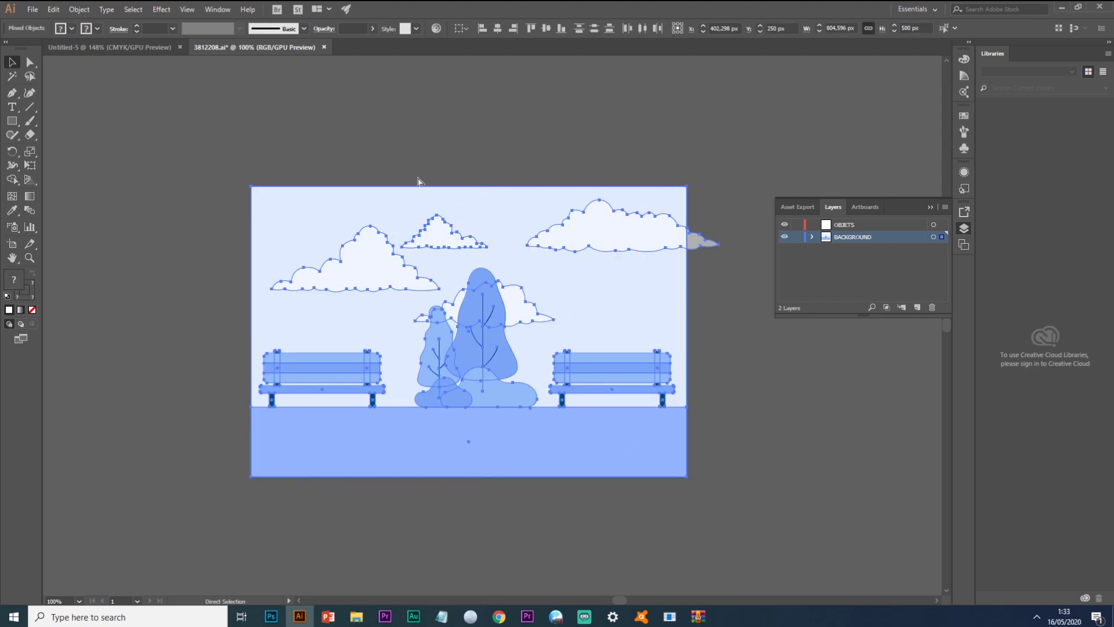
click(128, 45)
key(ctrl+v)
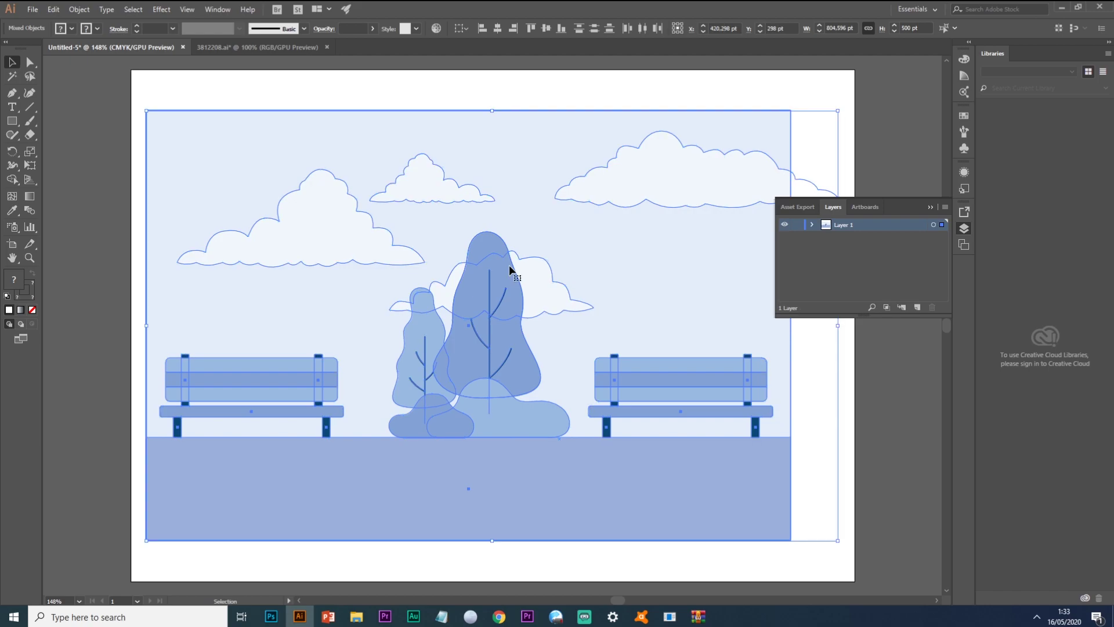
- Switch the Untitled-5 document's color mode to RGB Color
click(870, 445)
click(656, 325)
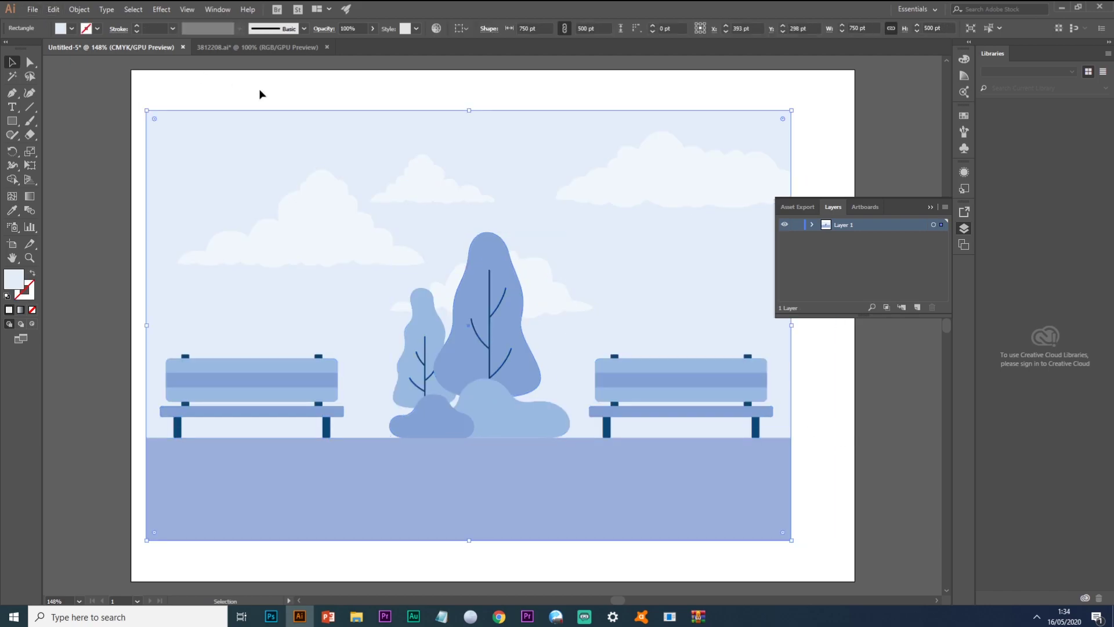
click(246, 45)
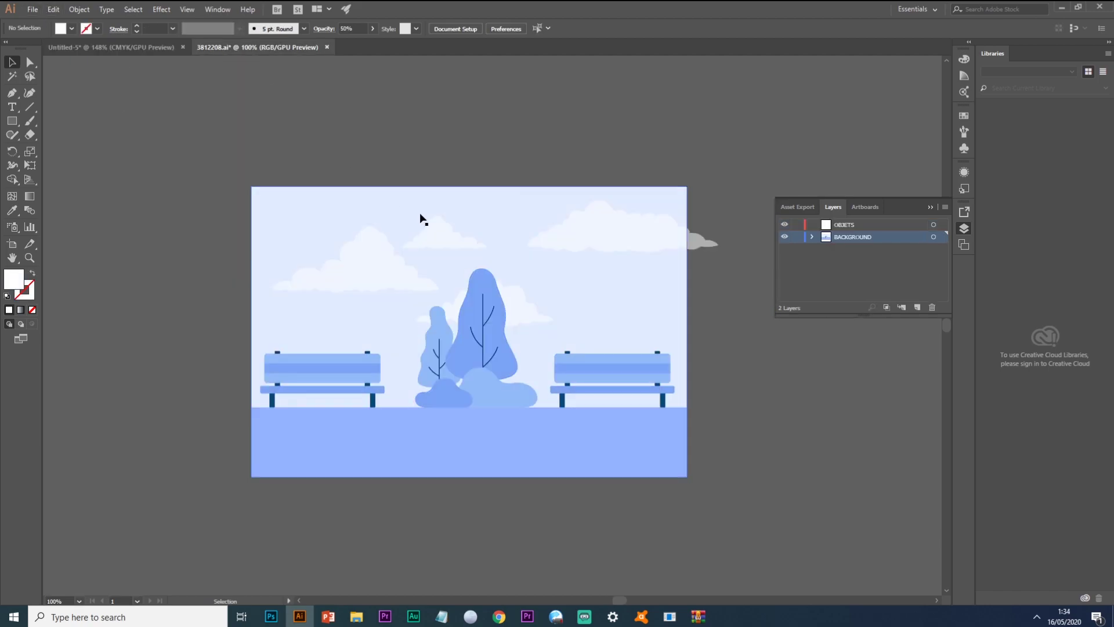
click(110, 47)
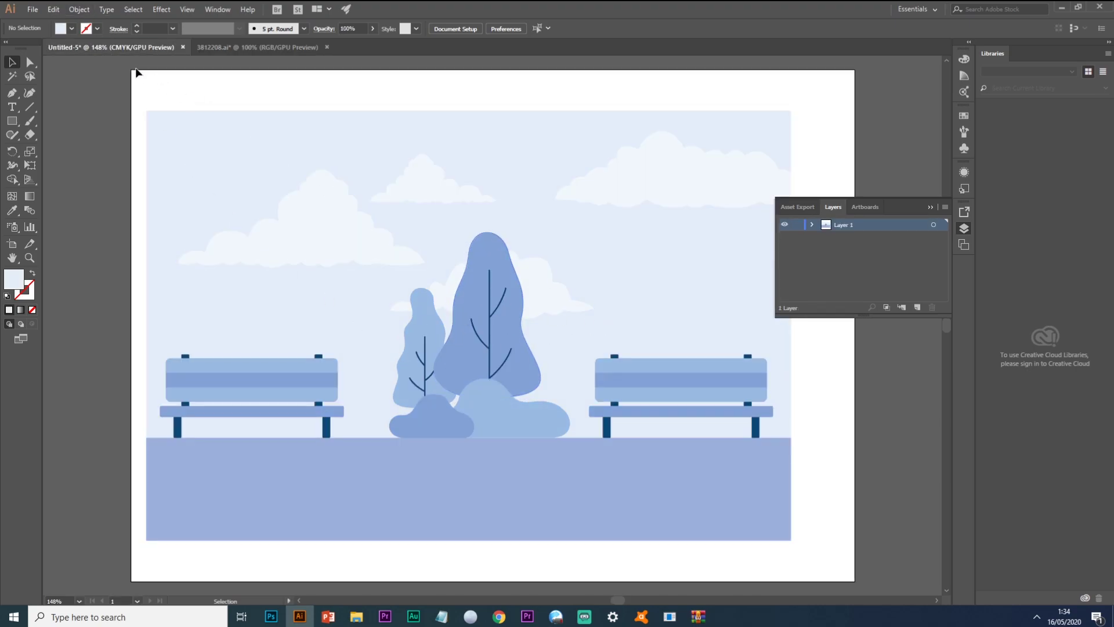
click(30, 7)
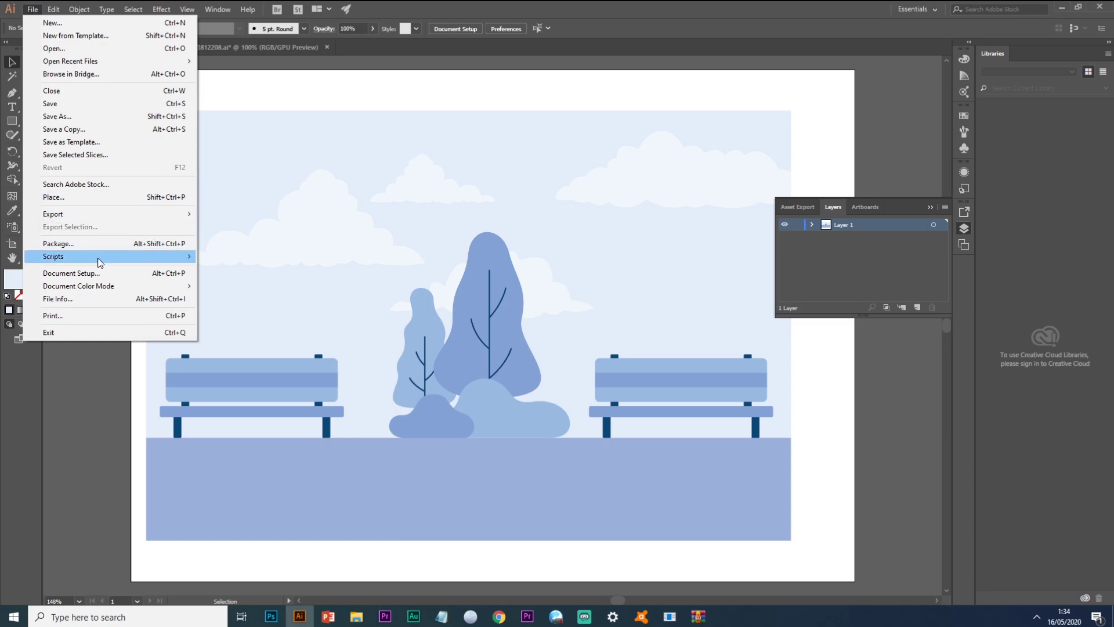
mouse_move(110, 287)
click(230, 299)
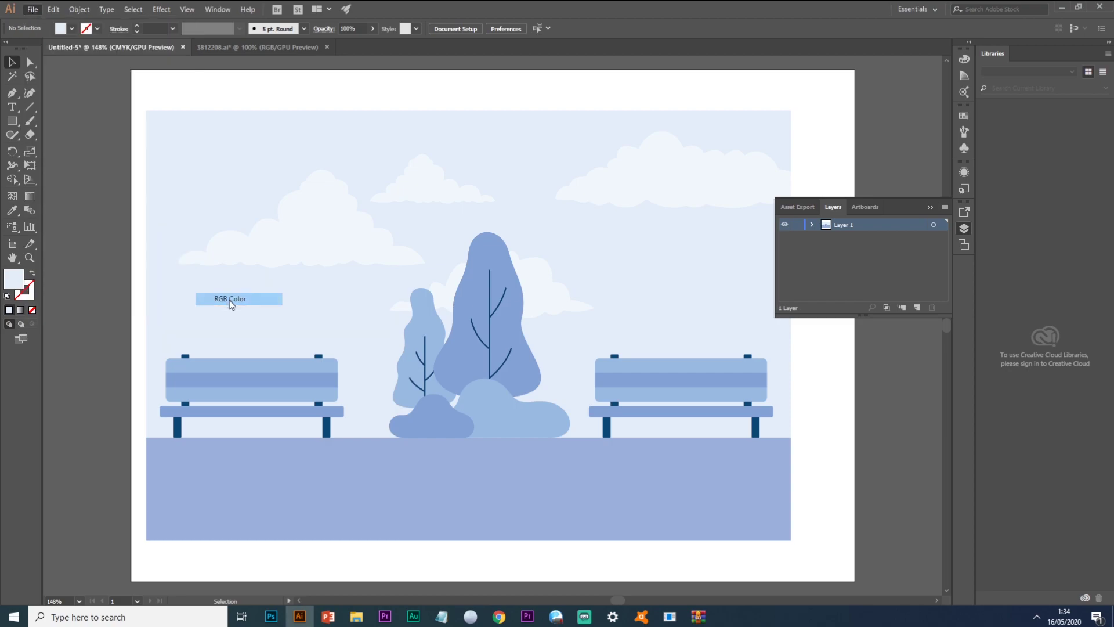
- Delete all of the pasted park artwork from Untitled-5
click(261, 169)
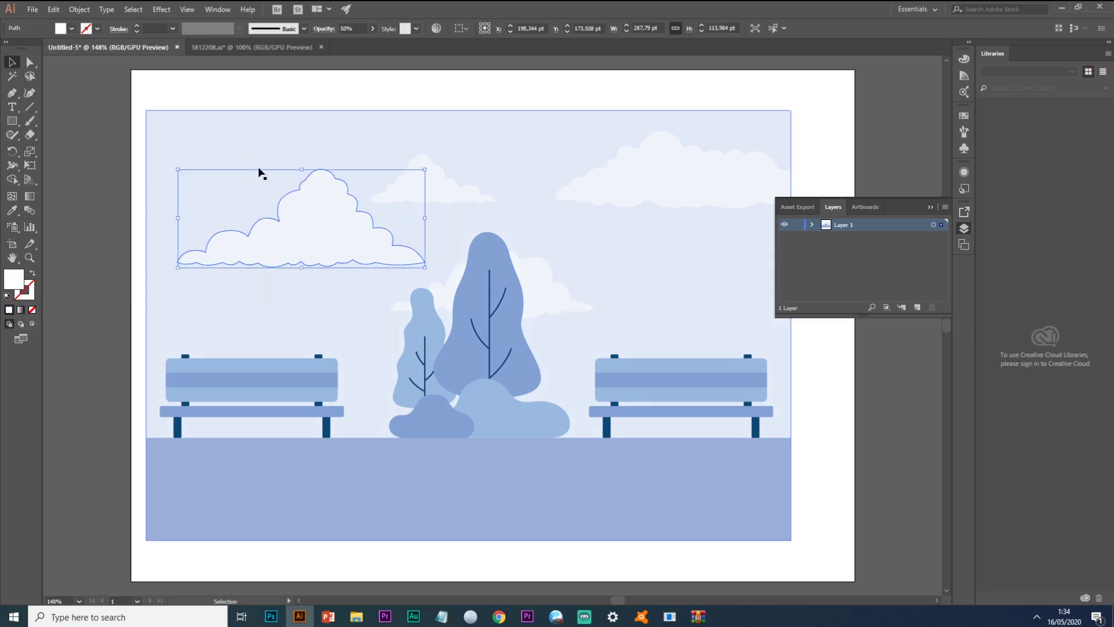
drag(78, 100, 777, 562)
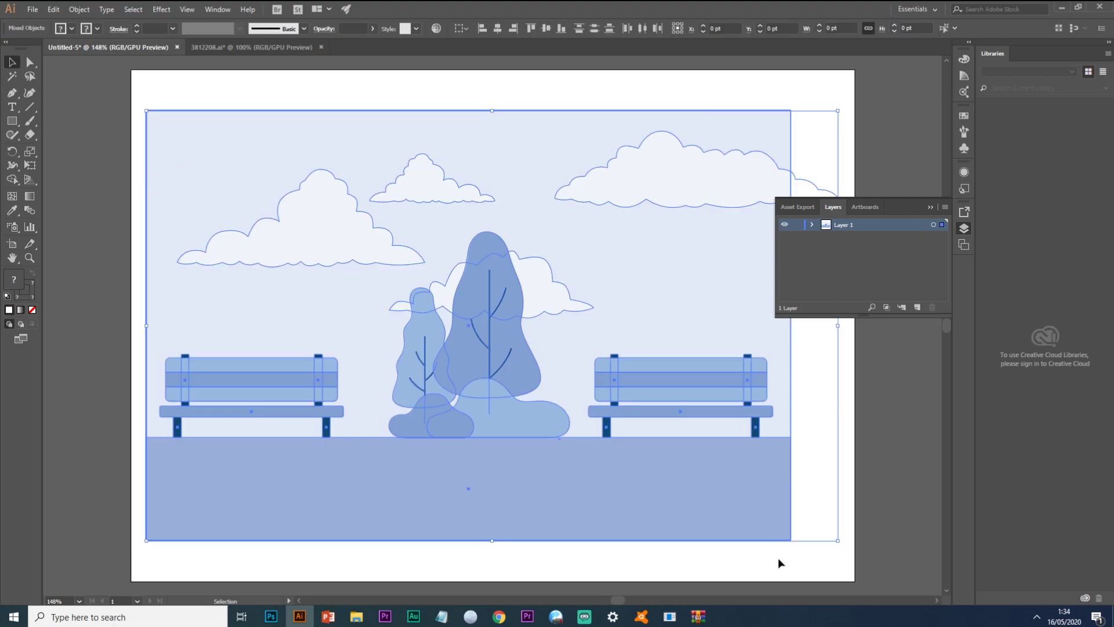
key(Delete)
- Copy all of the park artwork from 3812208.ai into Untitled-5 again and deselect it
click(246, 46)
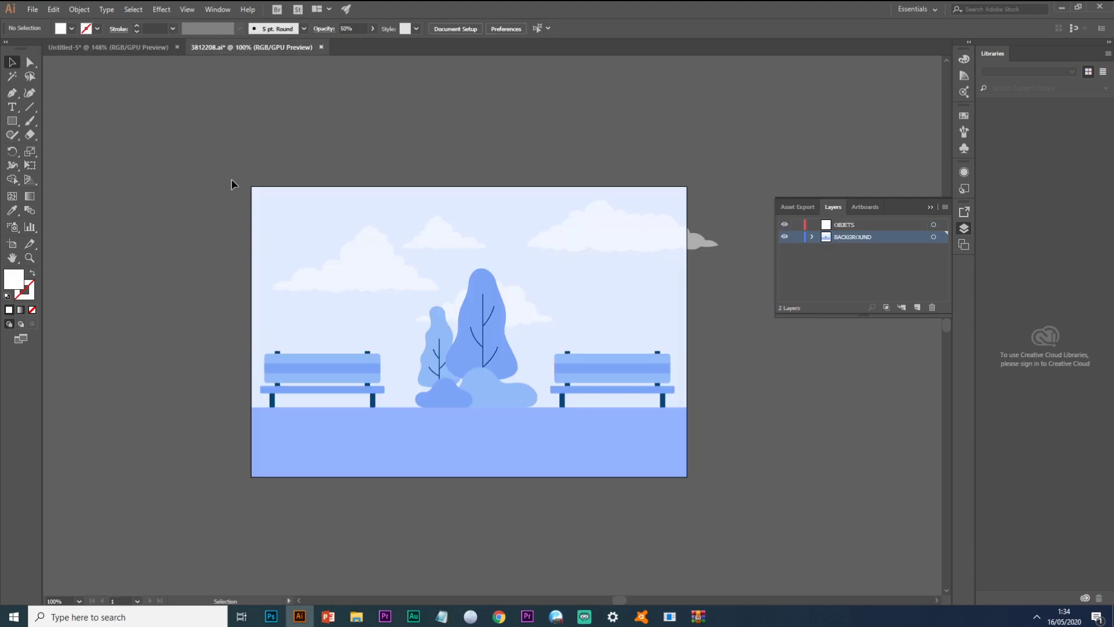
key(ctrl+a)
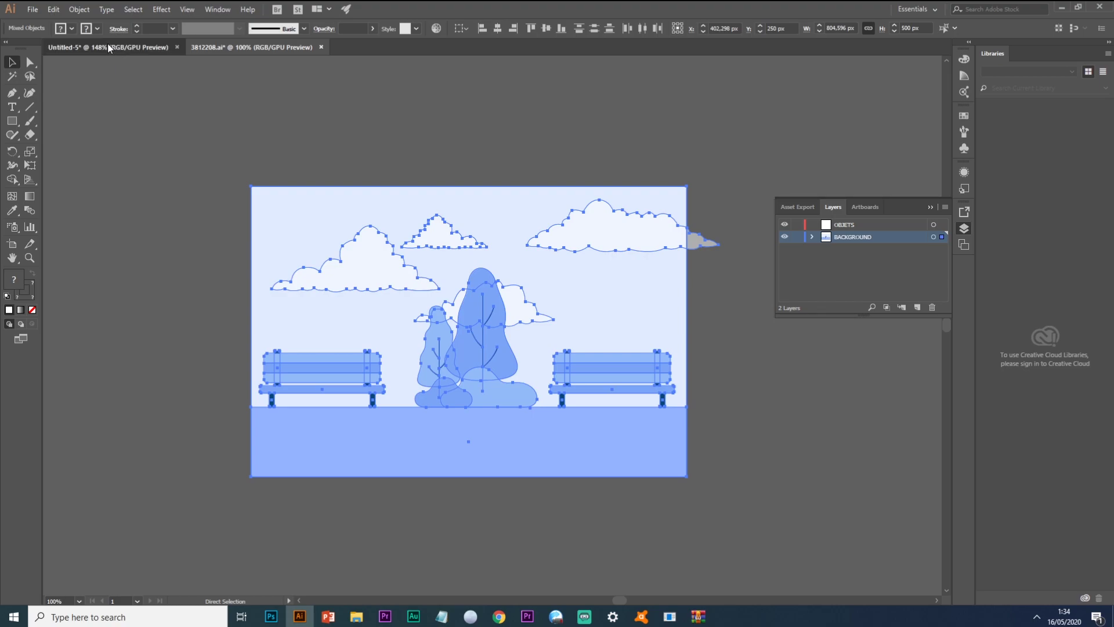
click(108, 47)
key(ctrl+v)
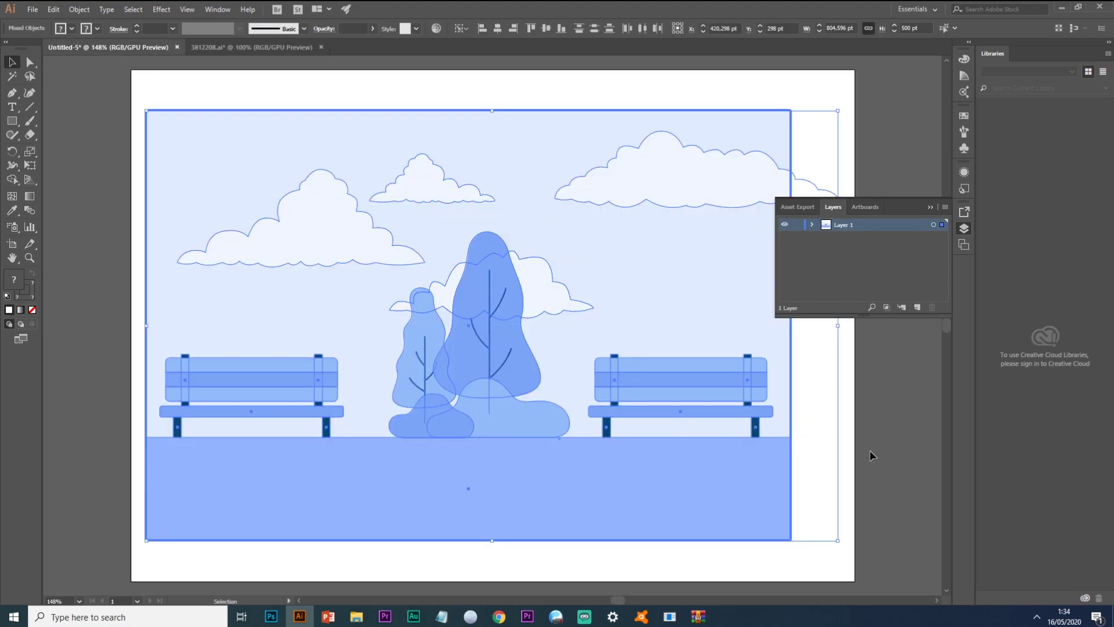
click(876, 456)
- Compare the colors of the pasted artwork in Untitled-5 with the original in 3812208.ai
click(263, 46)
click(109, 45)
click(36, 10)
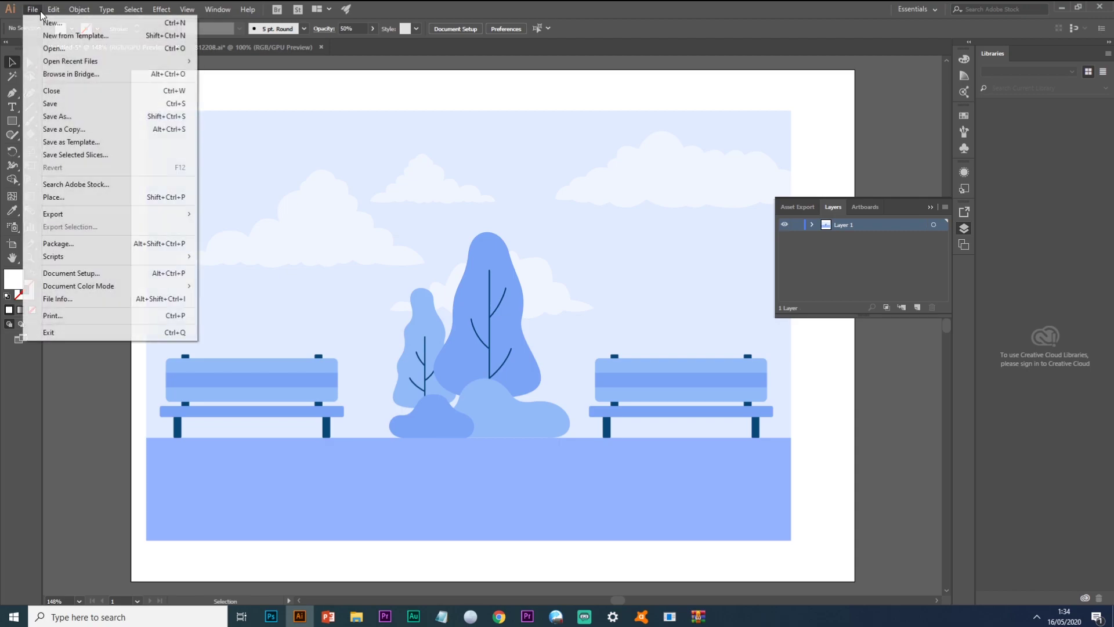
click(292, 65)
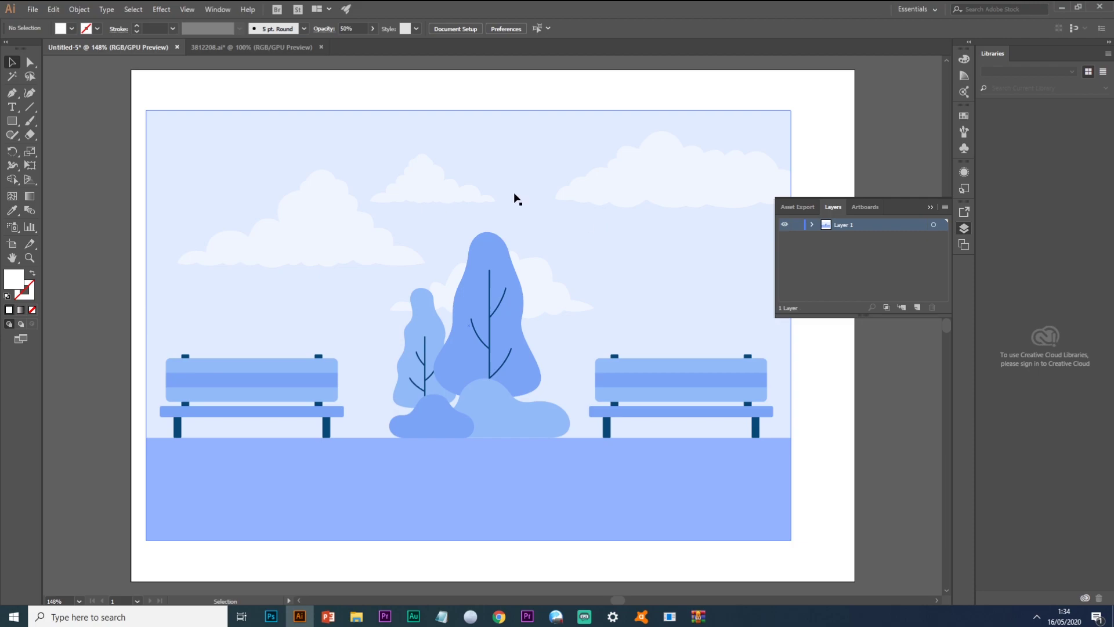
- Extend the sky rectangle to the artboard's left edge and move the tree group right and slightly down, toward the right bench
click(413, 173)
click(666, 206)
click(105, 142)
click(172, 153)
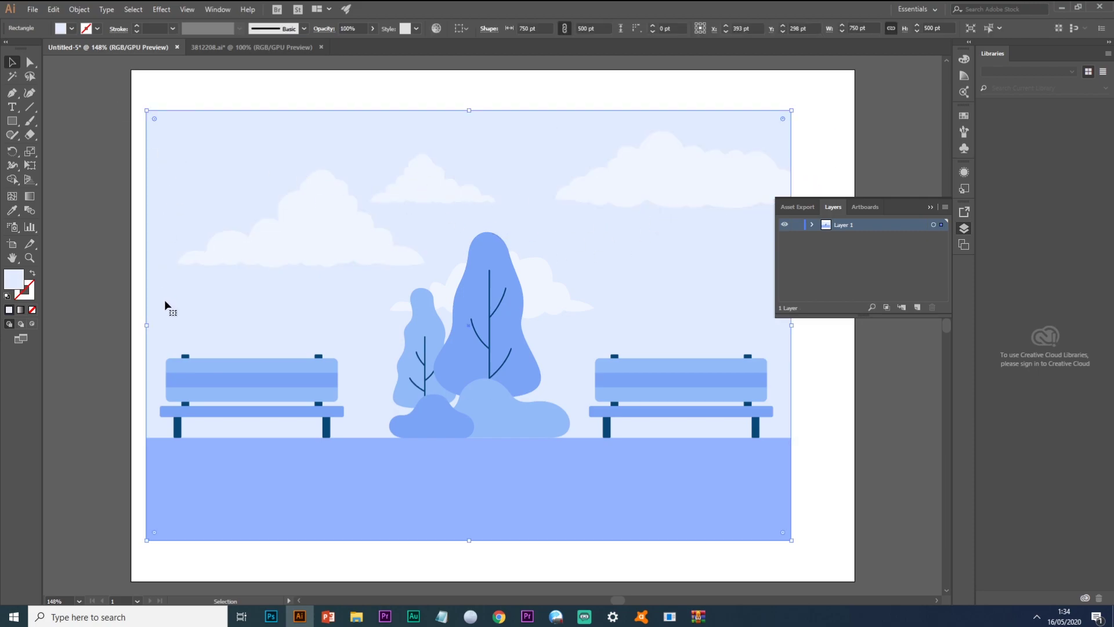
drag(145, 325, 130, 328)
click(471, 332)
drag(521, 333, 571, 352)
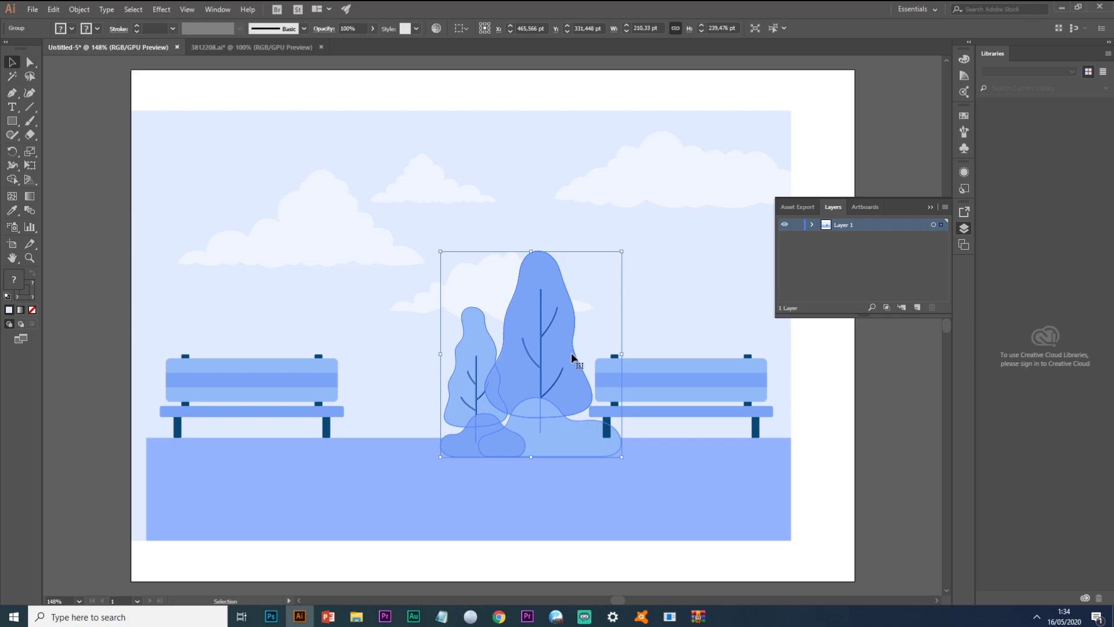
- Extend the sky rectangle to the artboard's upper and right edges, making it 841.89 pt wide and about 548 pt high
click(410, 133)
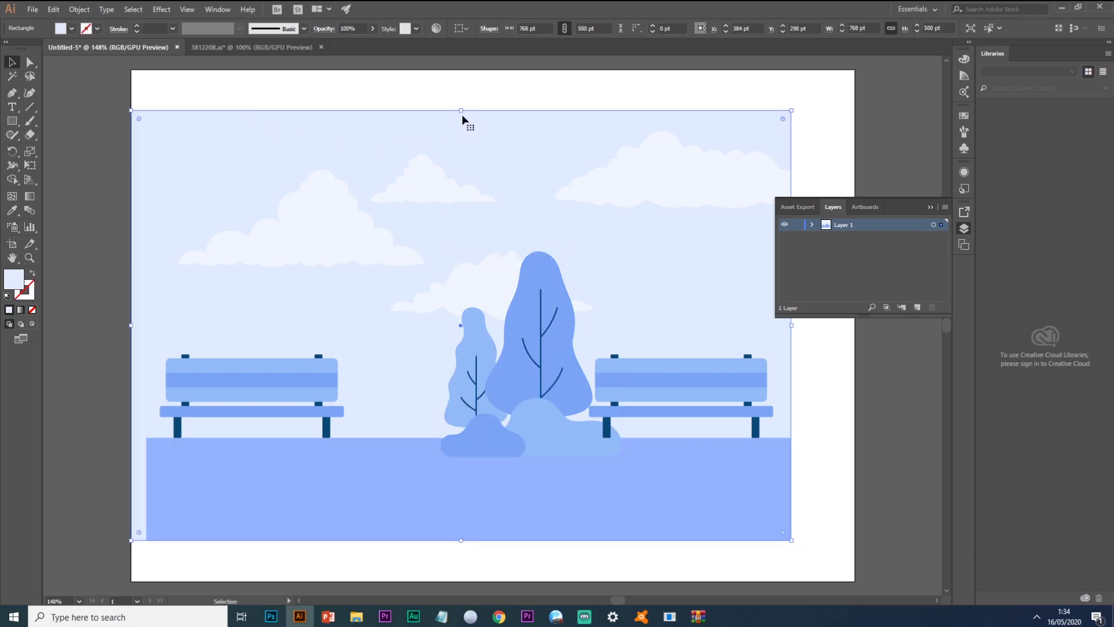
drag(462, 112, 462, 70)
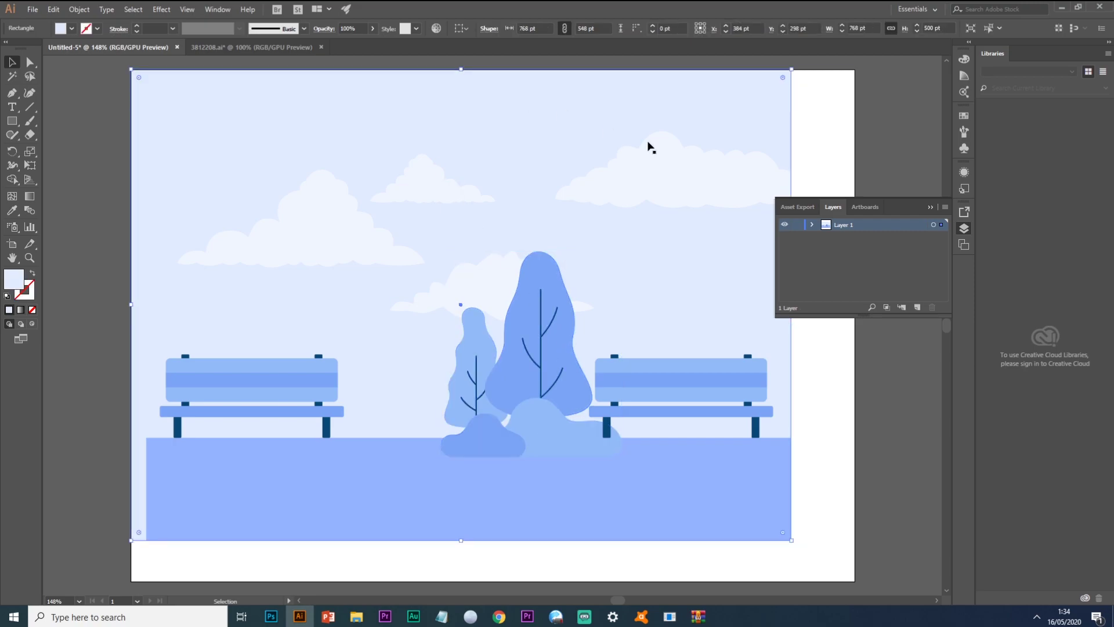
click(931, 207)
drag(791, 305, 854, 304)
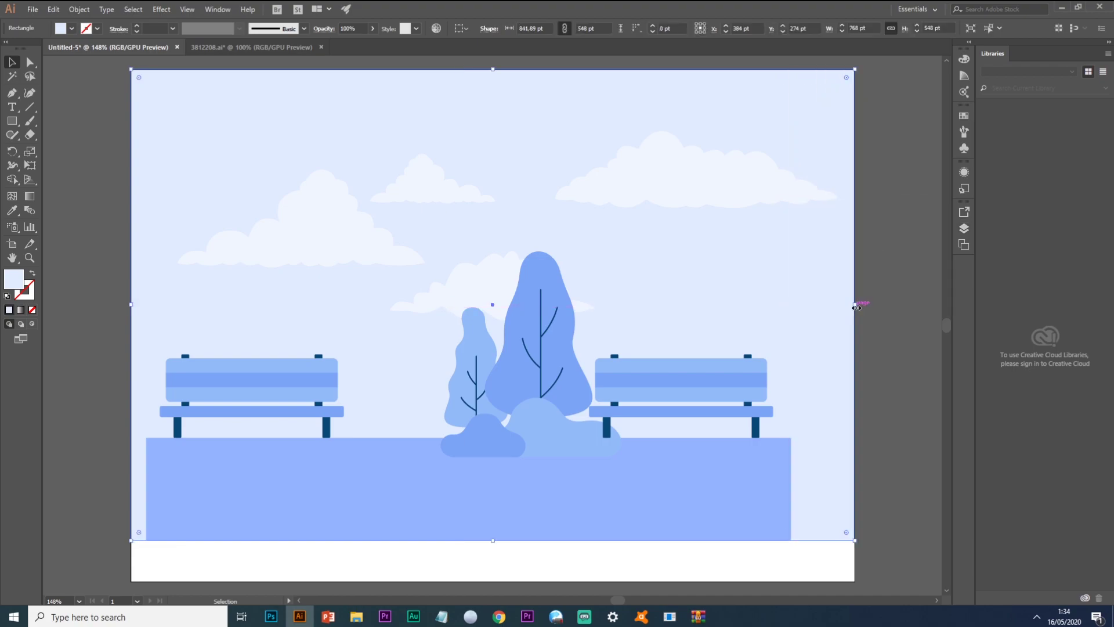
- Enlarge the ground, benches and trees together so the ground spans the artboard's full width and reaches its lower edge
scroll(854, 305, down, 2)
shift+click(306, 318)
drag(306, 319, 290, 360)
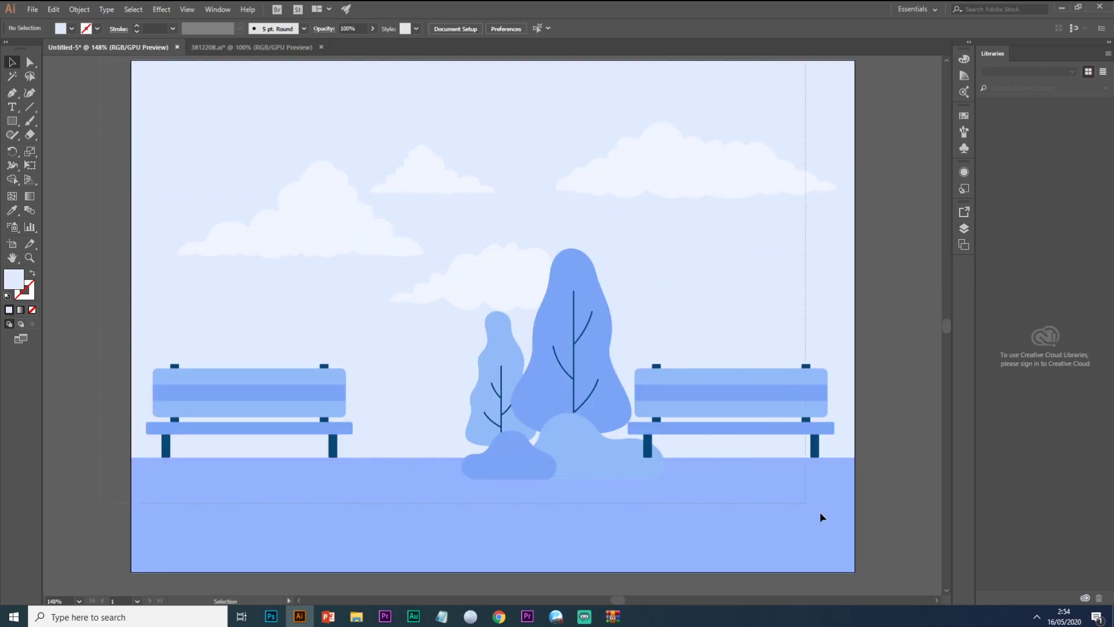
- Copy the complete resized park scene in Untitled-5 to the clipboard
key(ctrl+a)
key(a)
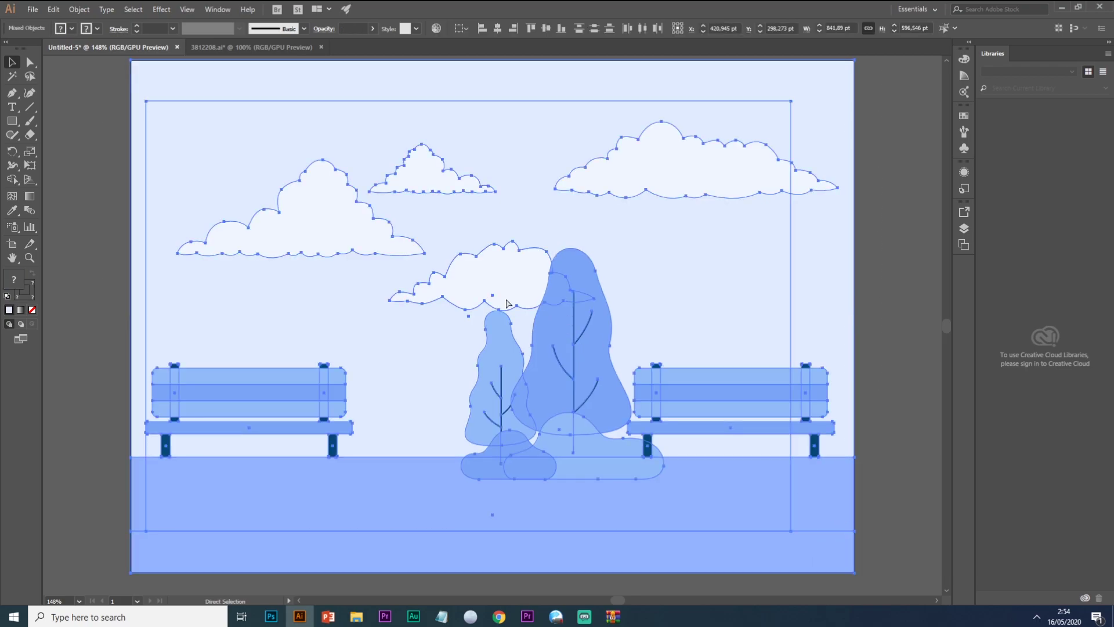
click(568, 463)
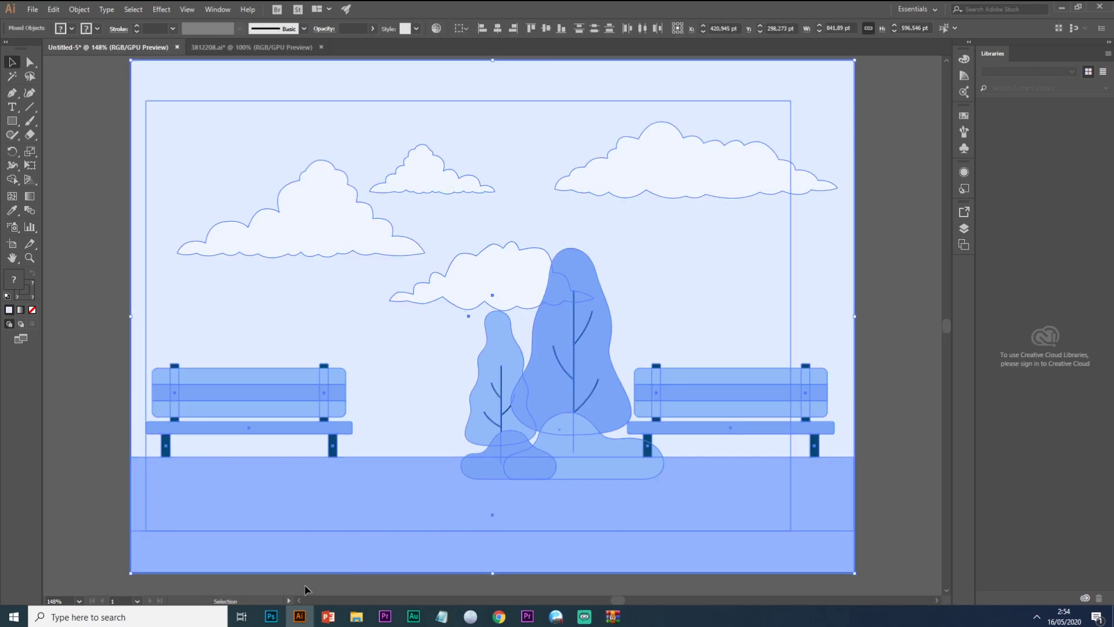
- Switch to PowerPoint and paste the park scene onto the slide as Picture (Enhanced Metafile)
click(327, 616)
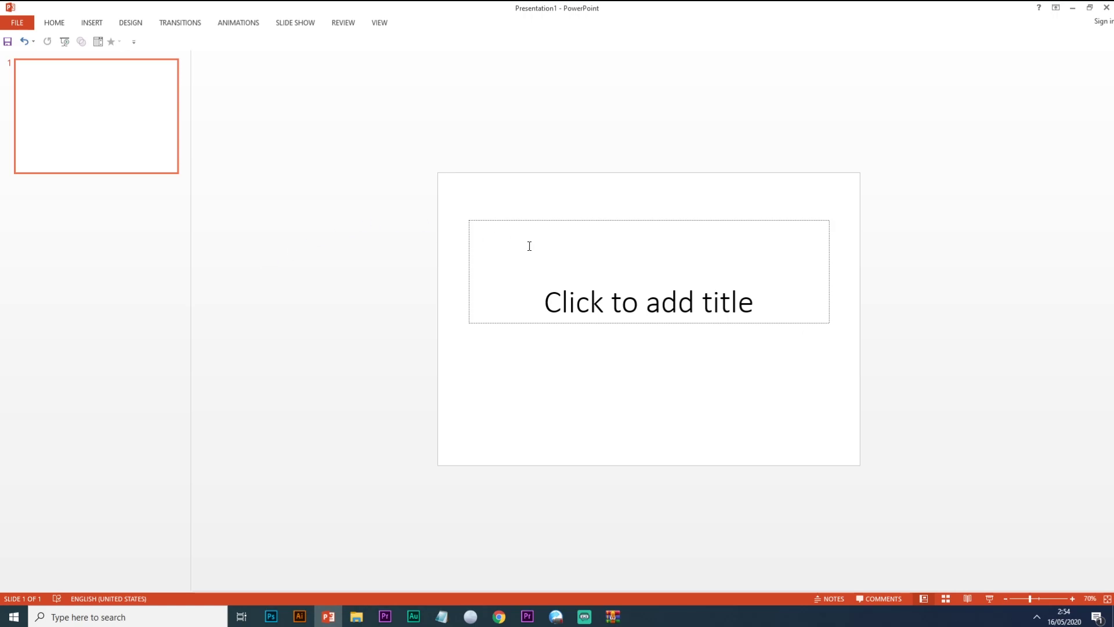
click(61, 23)
click(17, 68)
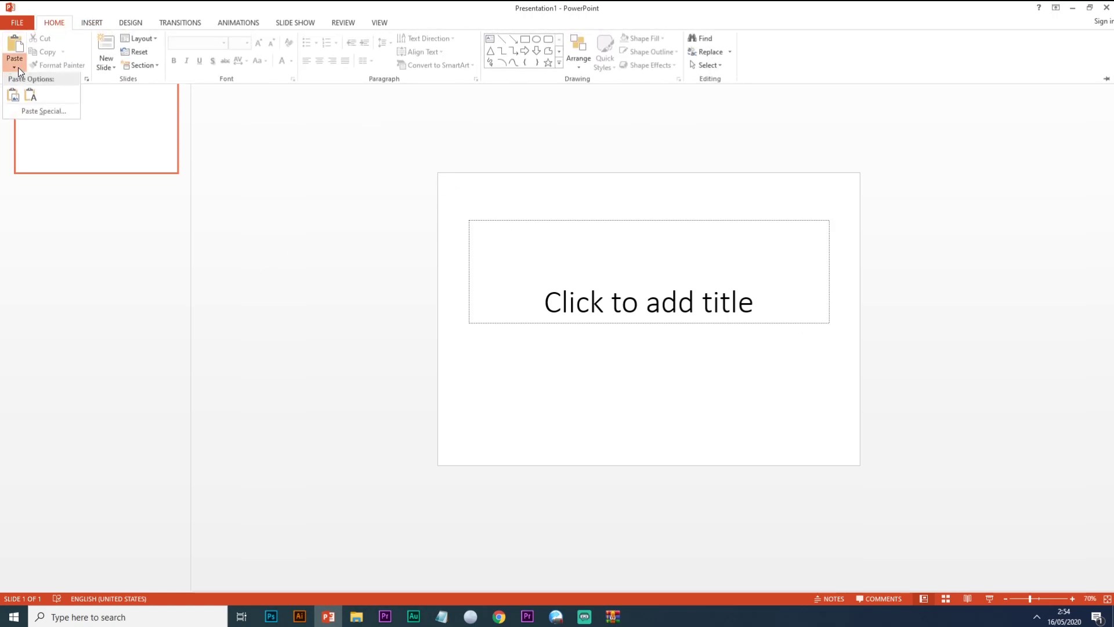
click(44, 111)
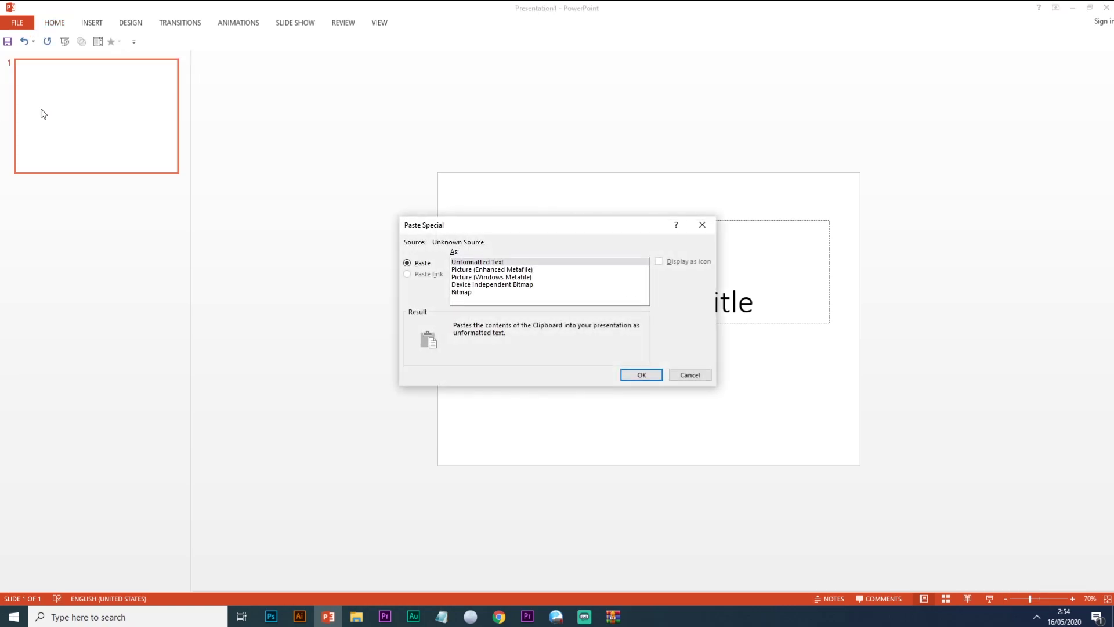
click(502, 269)
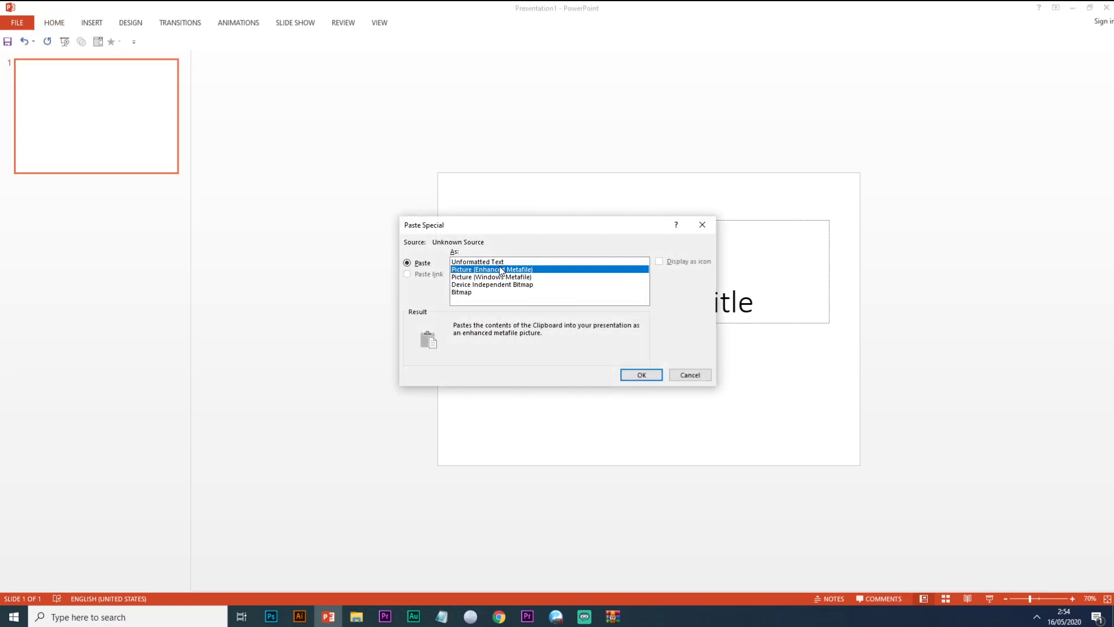
click(641, 375)
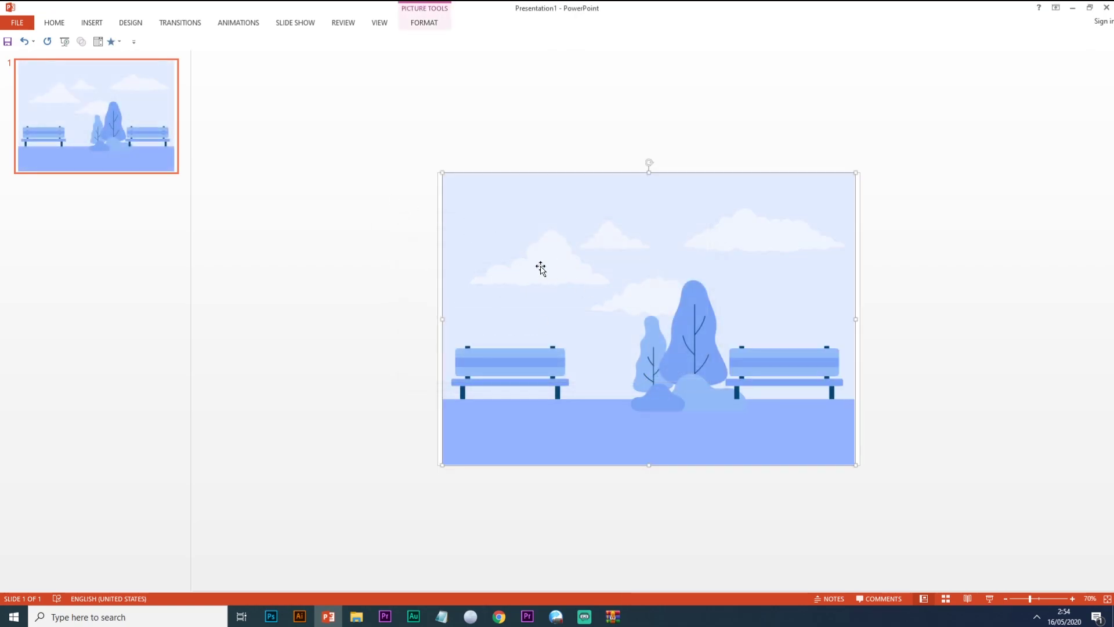
- Ungroup the pasted picture in its original position, converting it to a Microsoft Office drawing object
drag(626, 311, 737, 346)
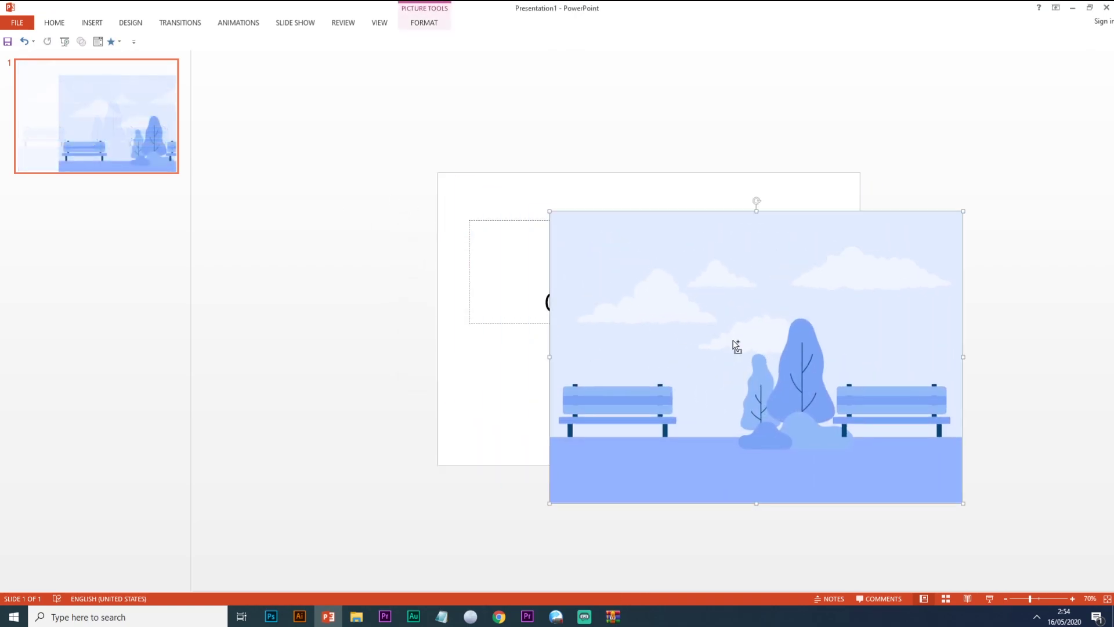
key(ctrl+z)
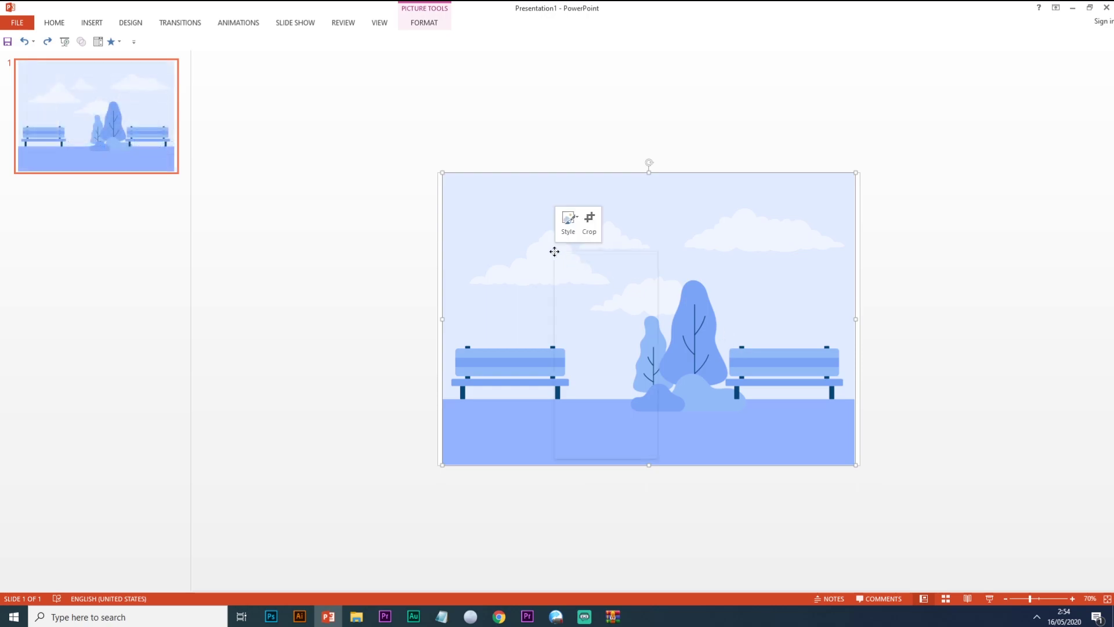
right_click(554, 251)
mouse_move(612, 351)
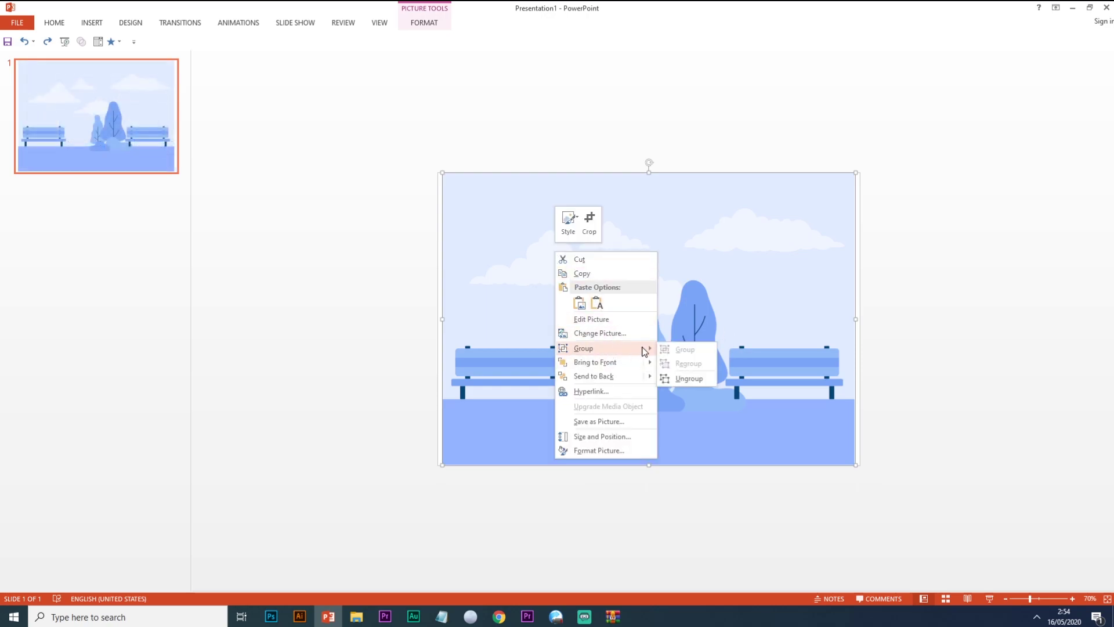
click(686, 382)
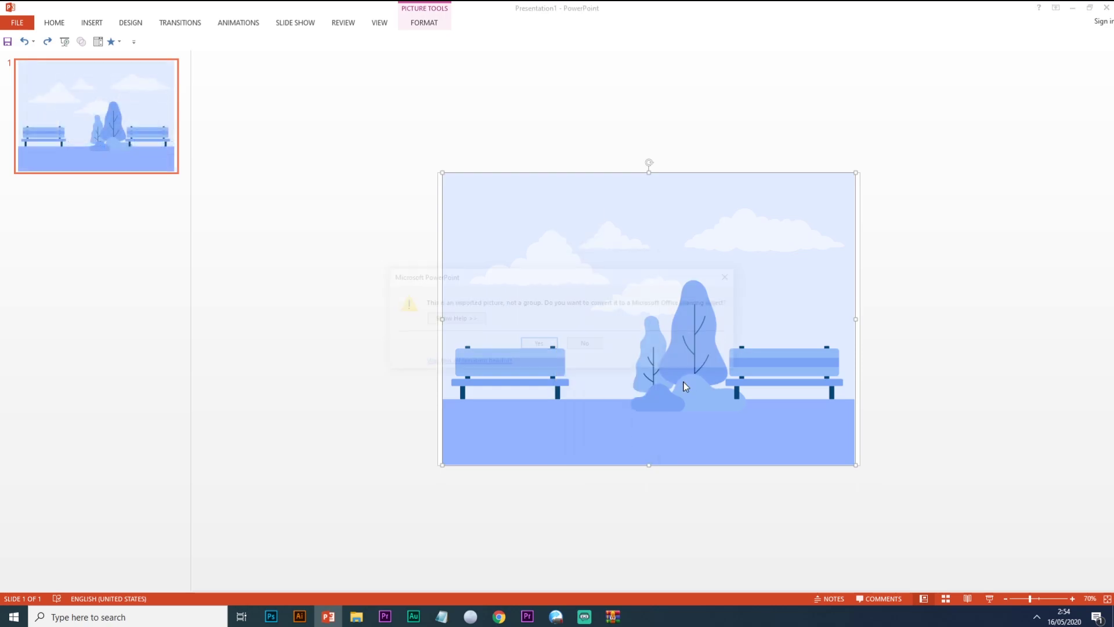
click(545, 343)
- Ungroup the converted drawing object once more into individual shapes and deselect them
click(412, 218)
click(513, 224)
right_click(513, 222)
mouse_move(567, 294)
click(647, 319)
click(936, 424)
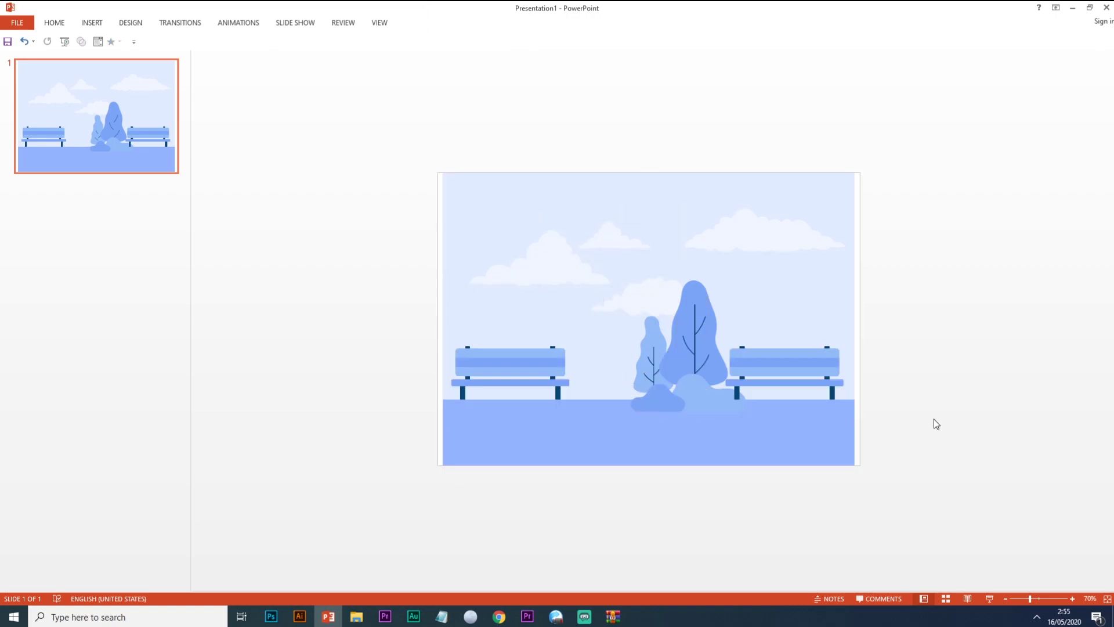
- Stretch the sky rectangle horizontally to the left and right edges of the slide
click(814, 368)
click(813, 361)
click(813, 354)
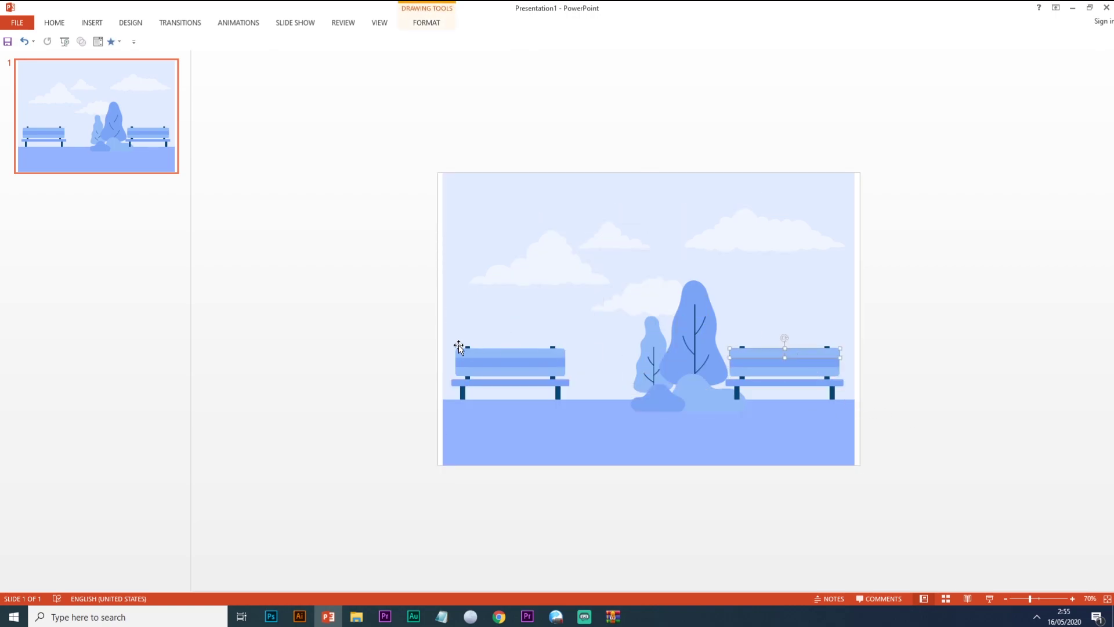
click(493, 313)
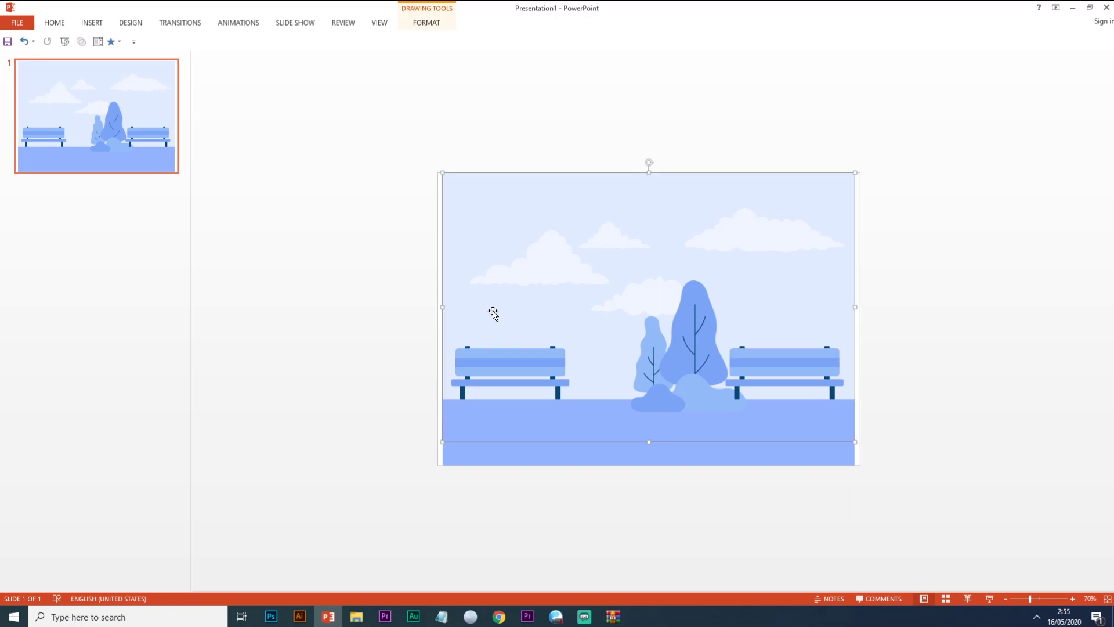
drag(443, 306, 437, 306)
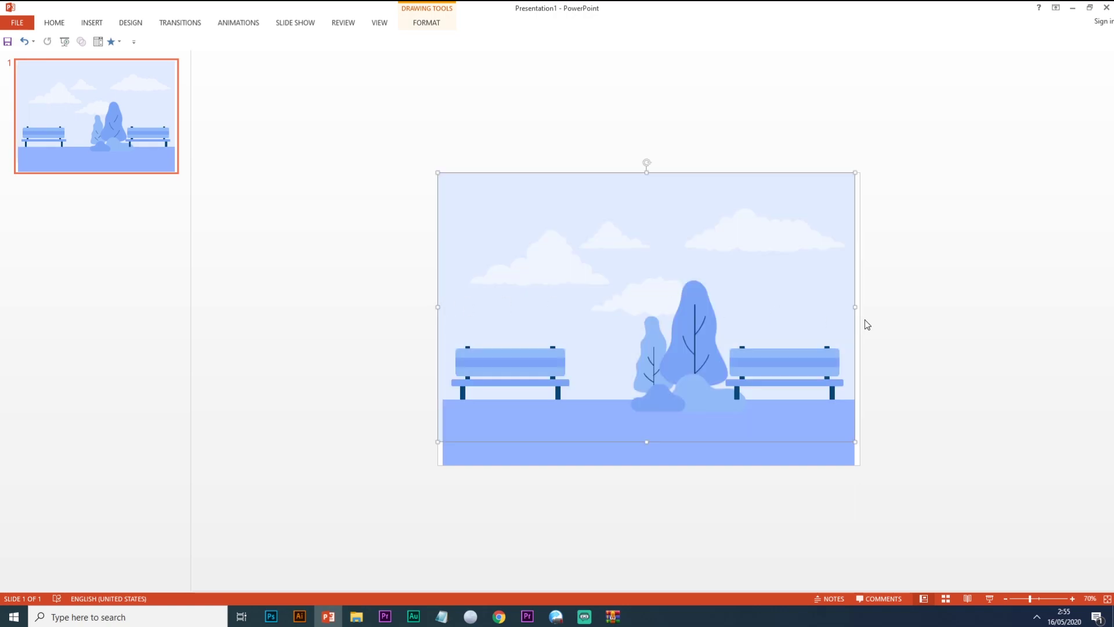
drag(856, 306, 858, 306)
- Stretch the ground rectangle horizontally to the left and right edges of the slide and deselect it
click(569, 443)
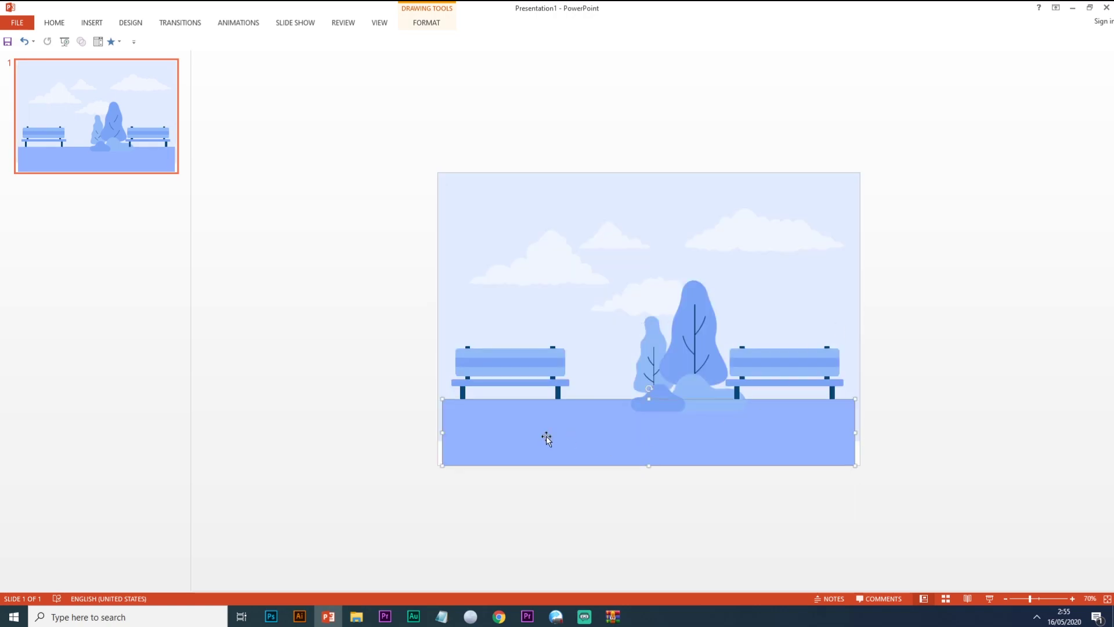
drag(442, 432, 438, 431)
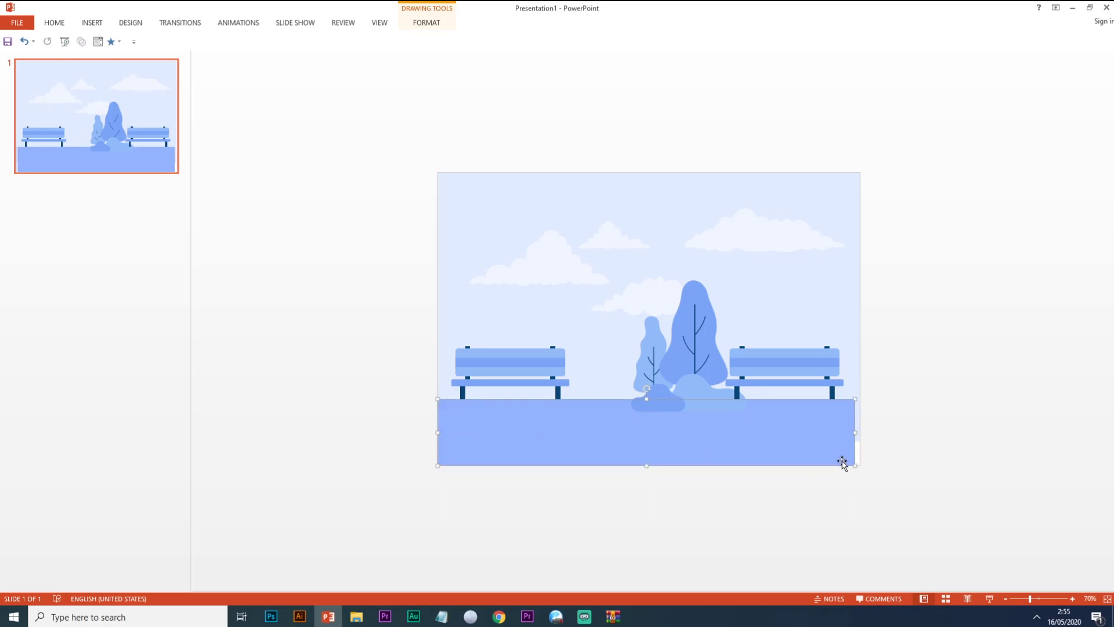
drag(854, 431, 859, 431)
click(932, 457)
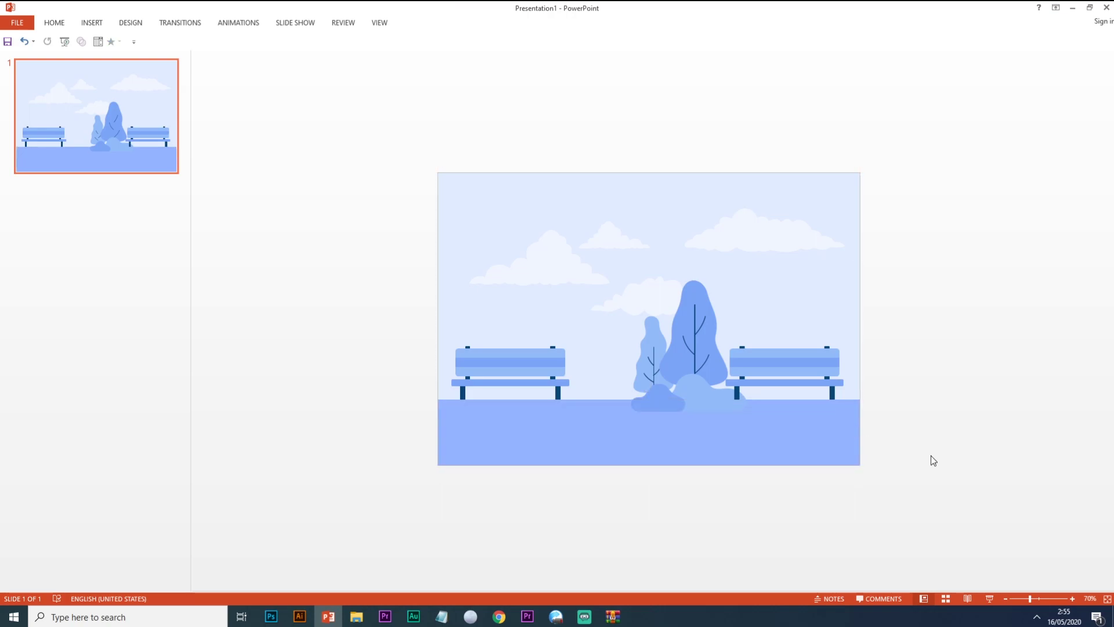
- Group all the shapes of the left bench into one object and deselect it
drag(383, 319, 593, 437)
right_click(534, 357)
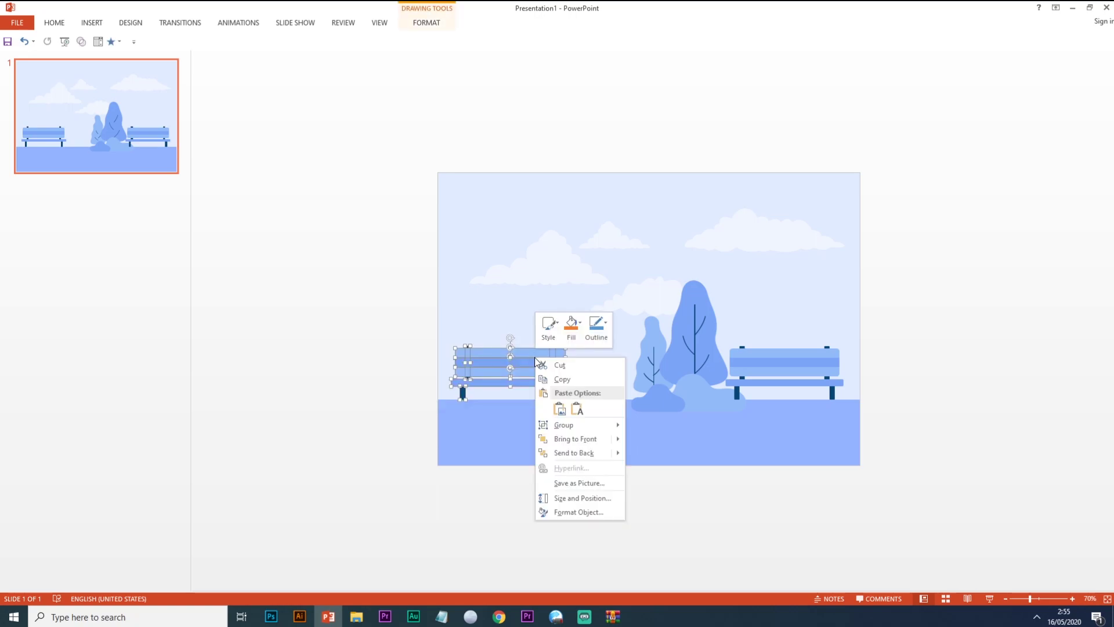
mouse_move(574, 424)
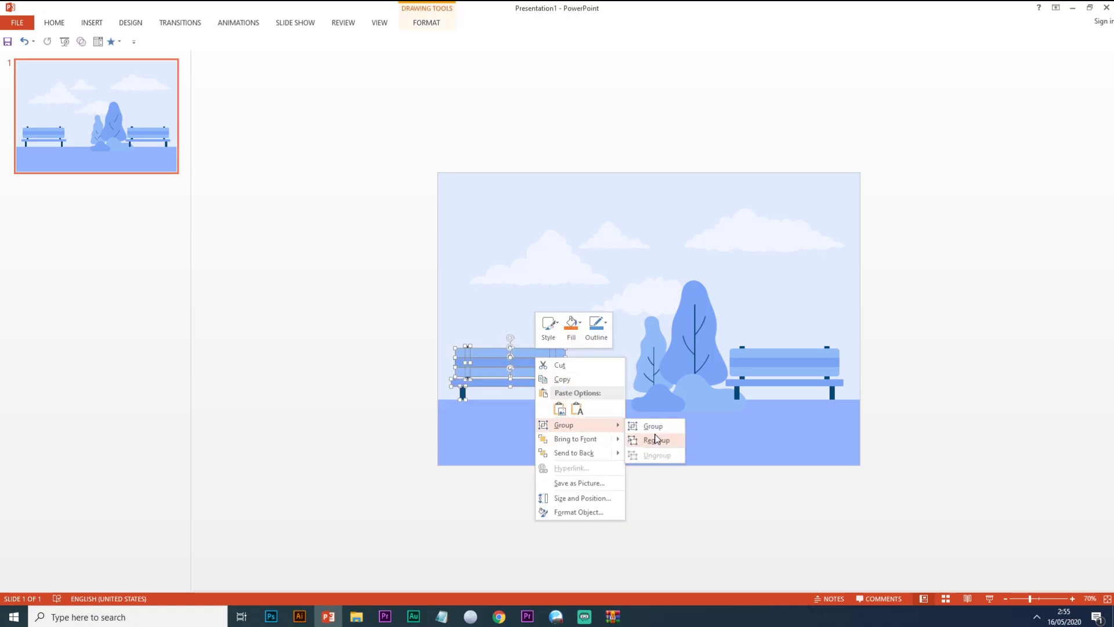
click(657, 426)
click(928, 416)
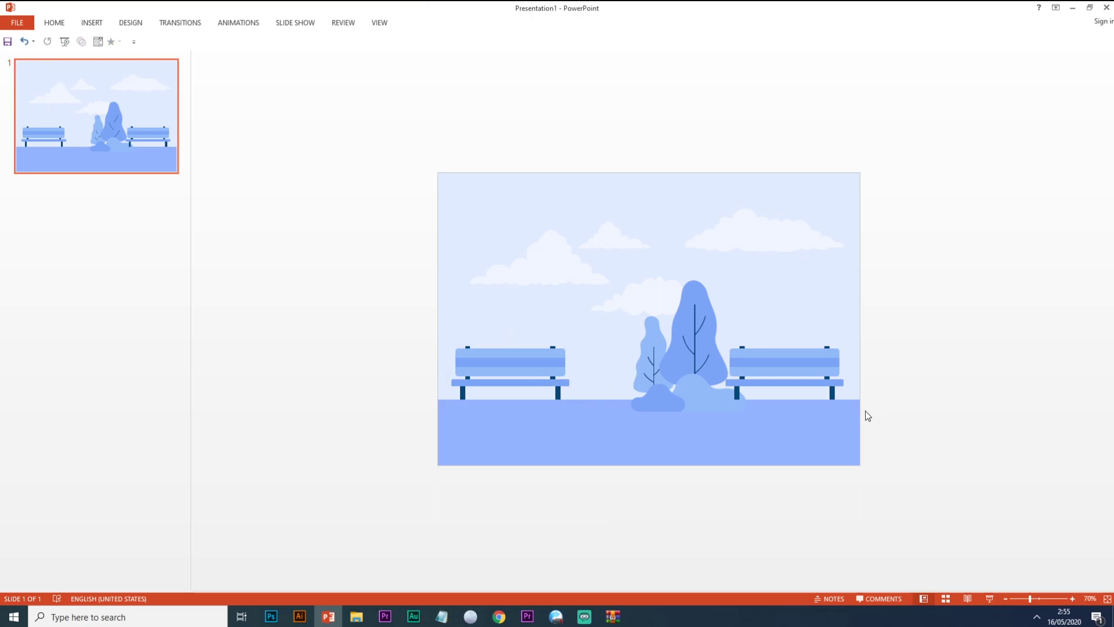
- Group the shapes of the right bench, and group the trees and bushes as a separate object
drag(891, 419, 722, 333)
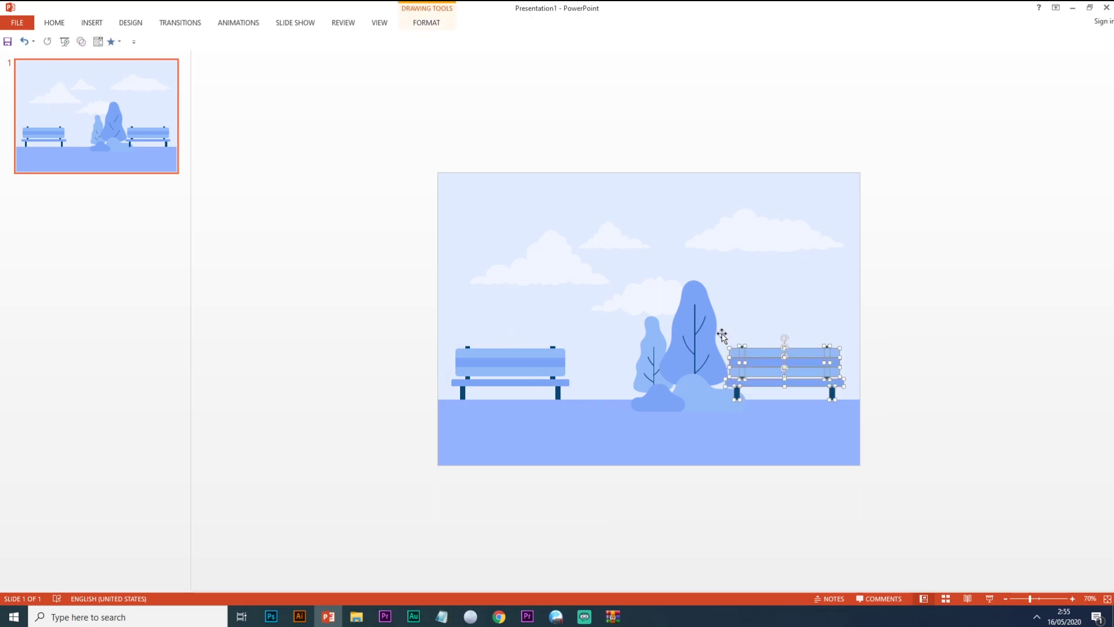
drag(768, 497, 618, 266)
key(ctrl+g)
- Move the tree group horizontally to the slide's centre, midway between the two benches
drag(697, 349, 656, 349)
click(728, 351)
click(527, 374)
- Try moving the ground rectangle downward, and undo the move
click(596, 434)
drag(706, 457, 713, 523)
key(ctrl+z)
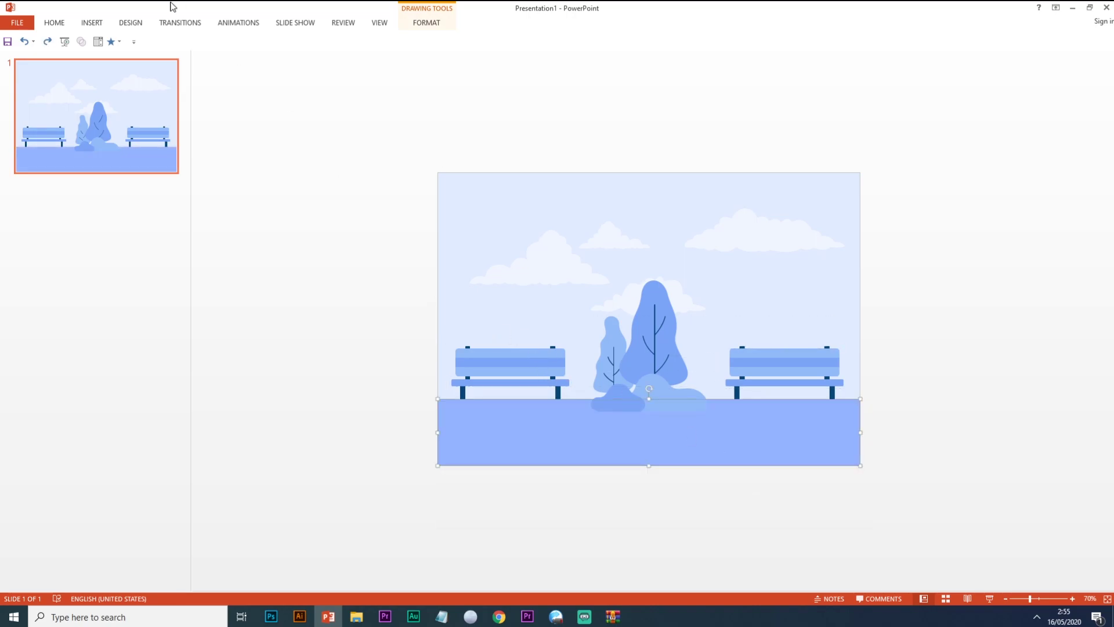
click(232, 23)
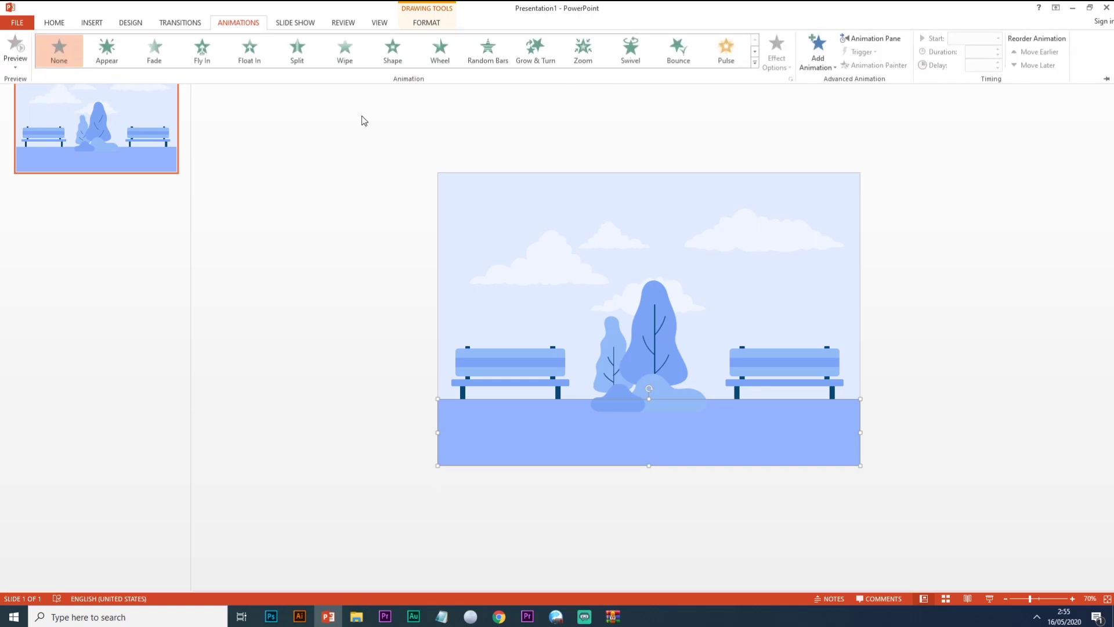
click(756, 65)
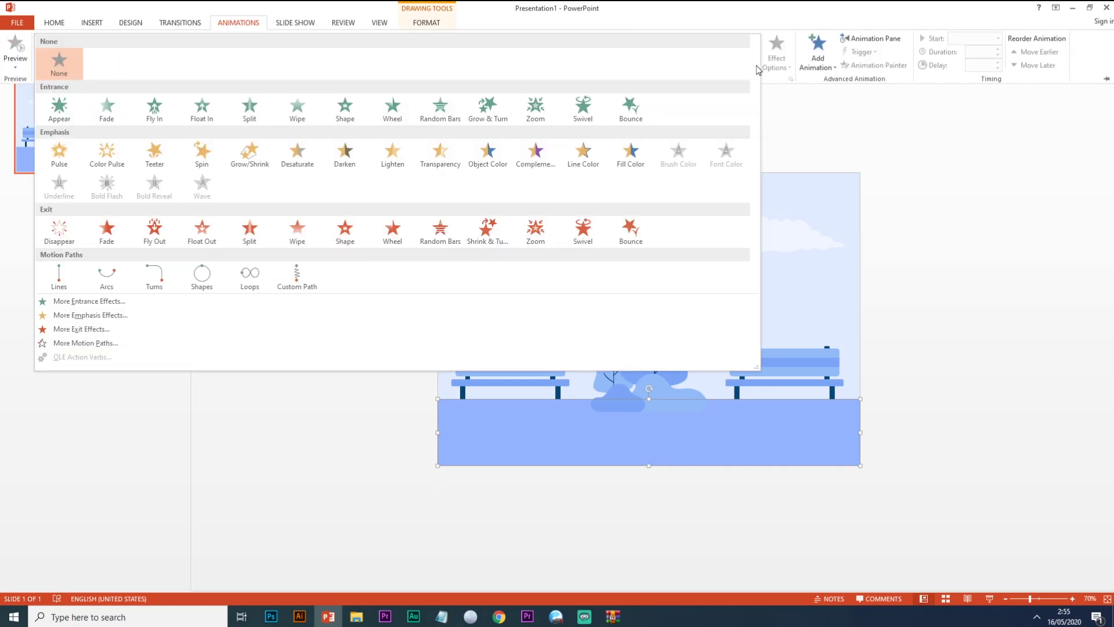
click(930, 306)
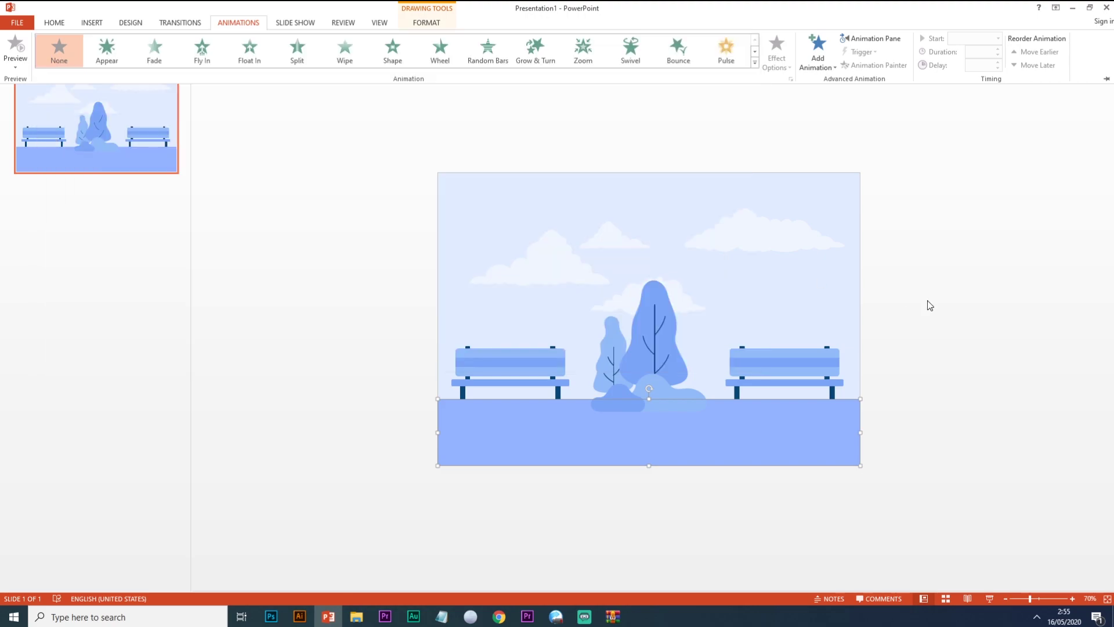
- Apply a Lines motion path animation to the left bench group with the direction set to Right
click(532, 366)
click(421, 357)
click(503, 357)
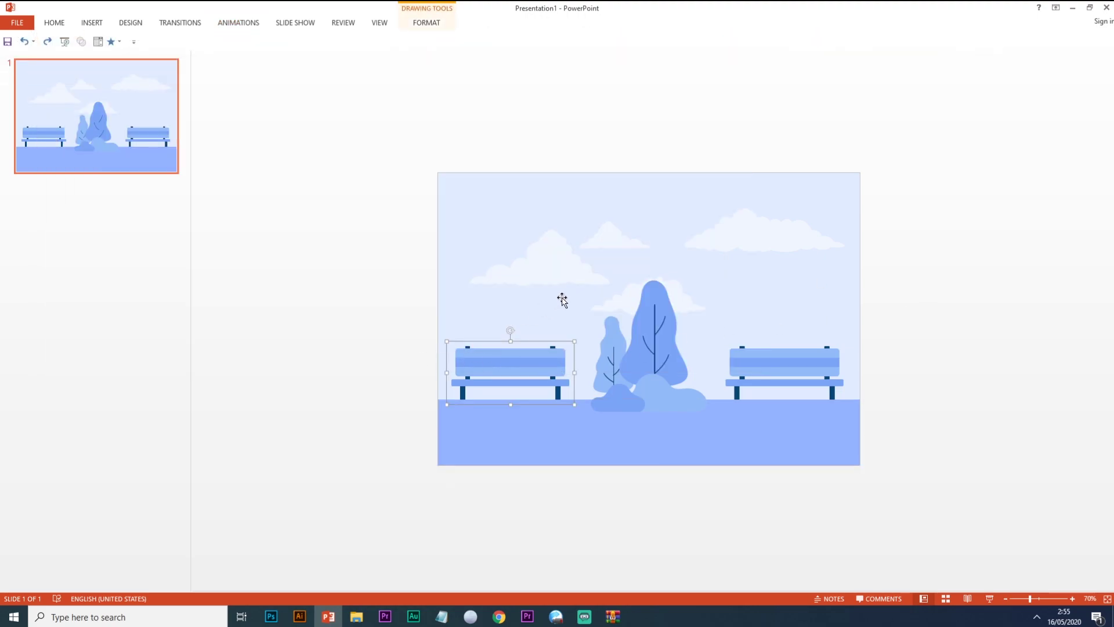
click(238, 23)
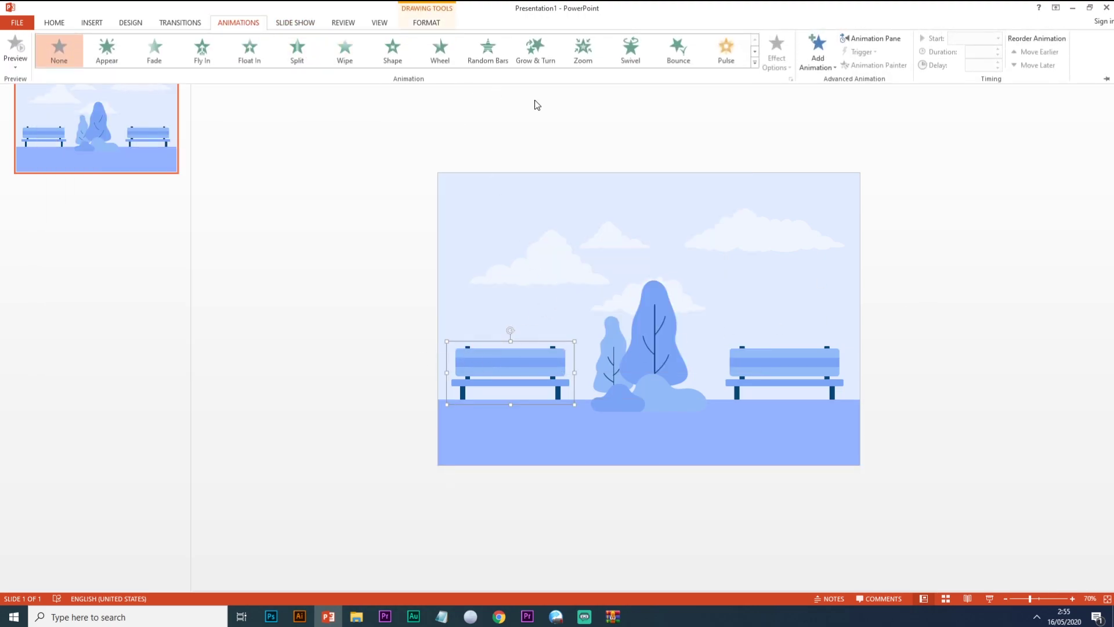
click(753, 63)
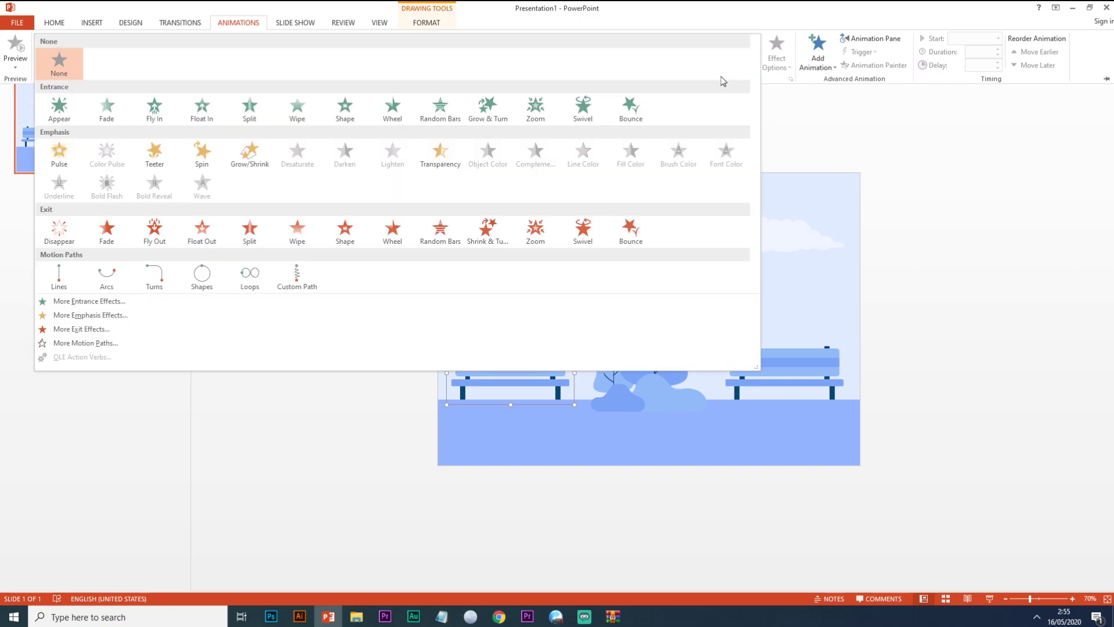
click(58, 277)
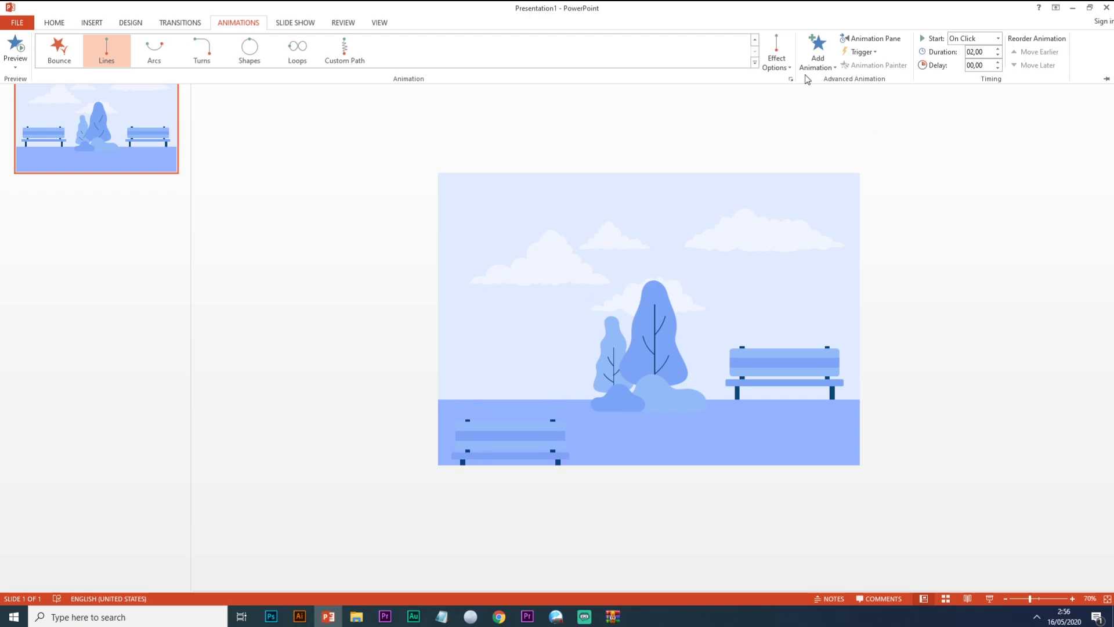
click(788, 68)
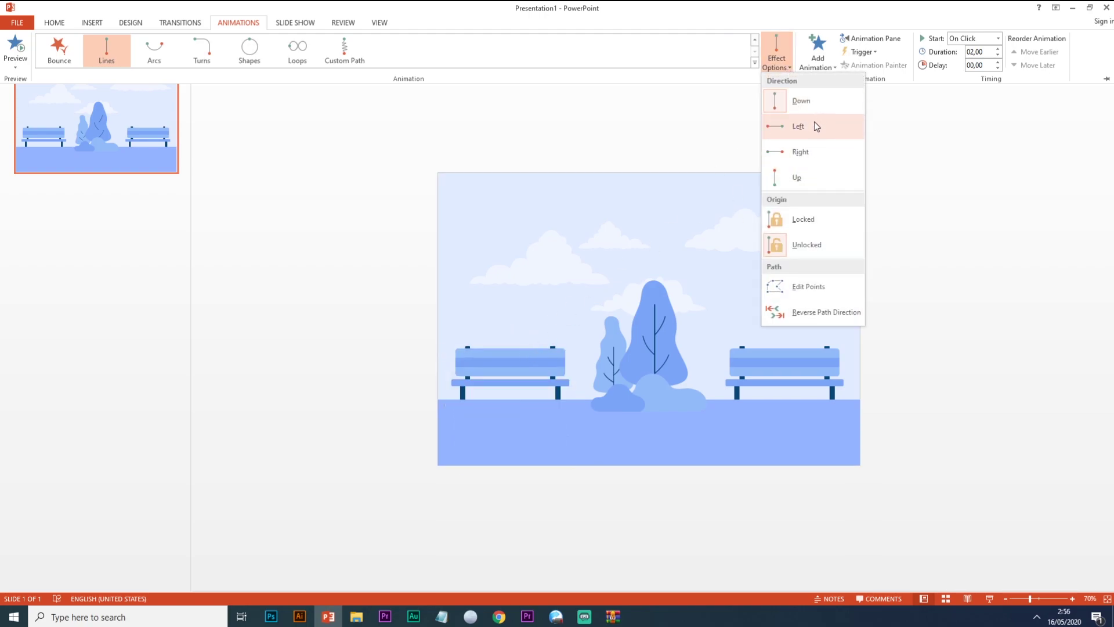
click(807, 151)
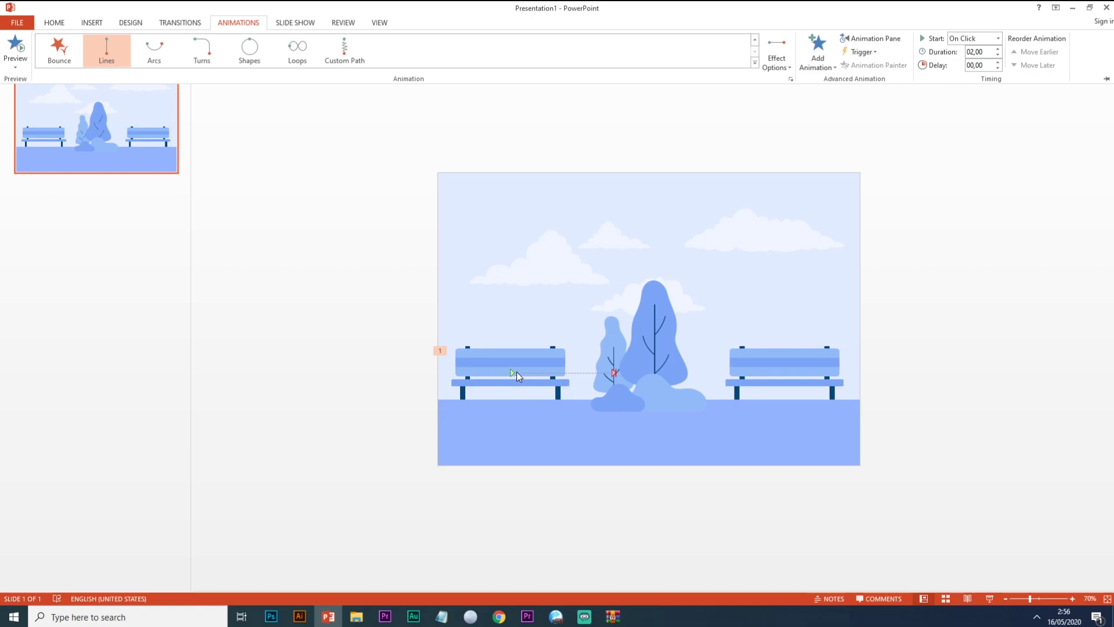
- Move the left bench path's start off the slide's left side and its end onto the bench's current centre
click(509, 372)
click(512, 373)
drag(511, 372, 367, 372)
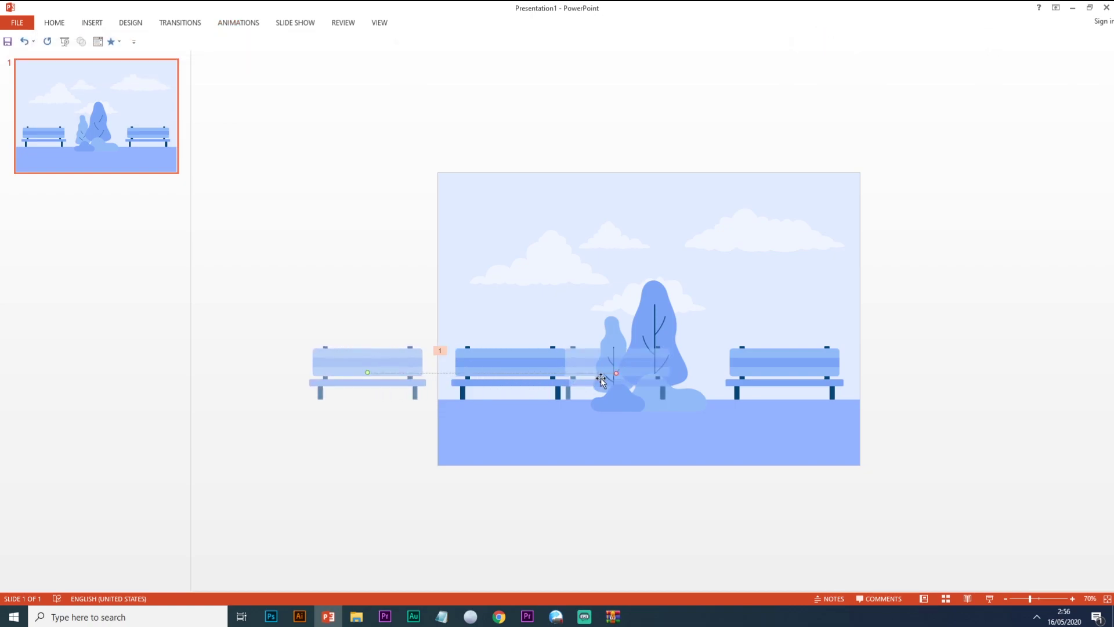
drag(614, 373, 511, 373)
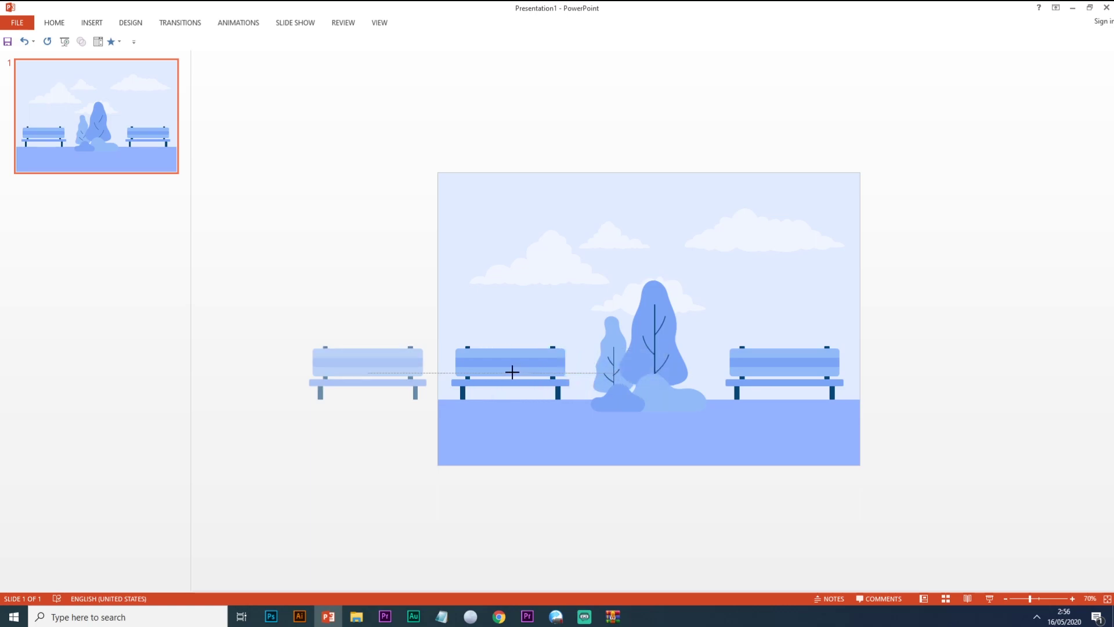
click(890, 389)
- Add a Lines motion path animation to the right bench group with the direction set to Left
click(788, 352)
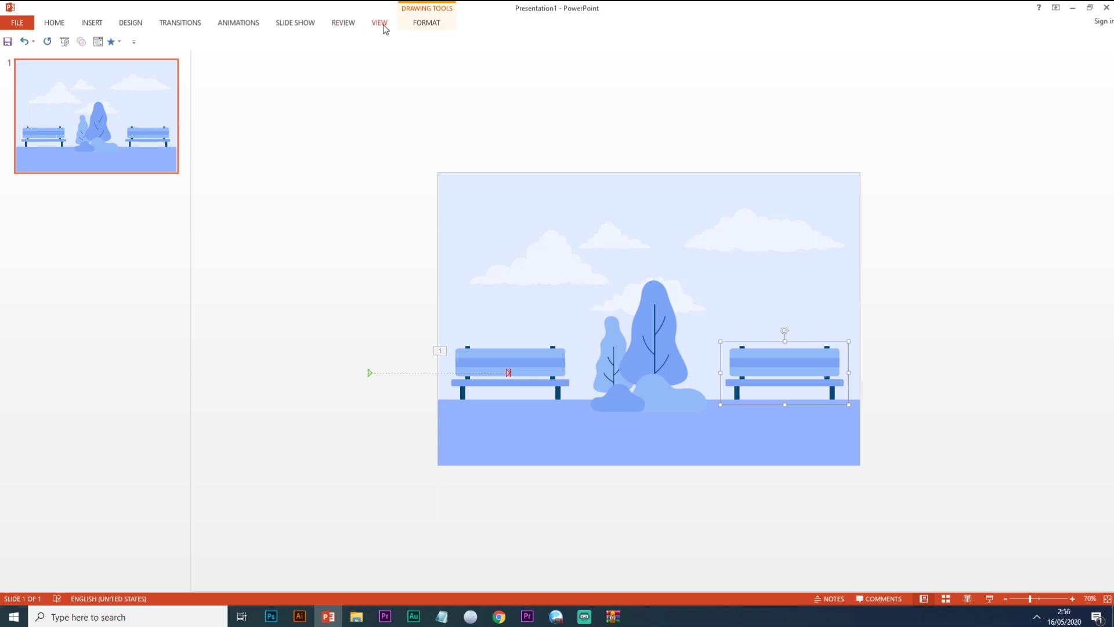
click(247, 25)
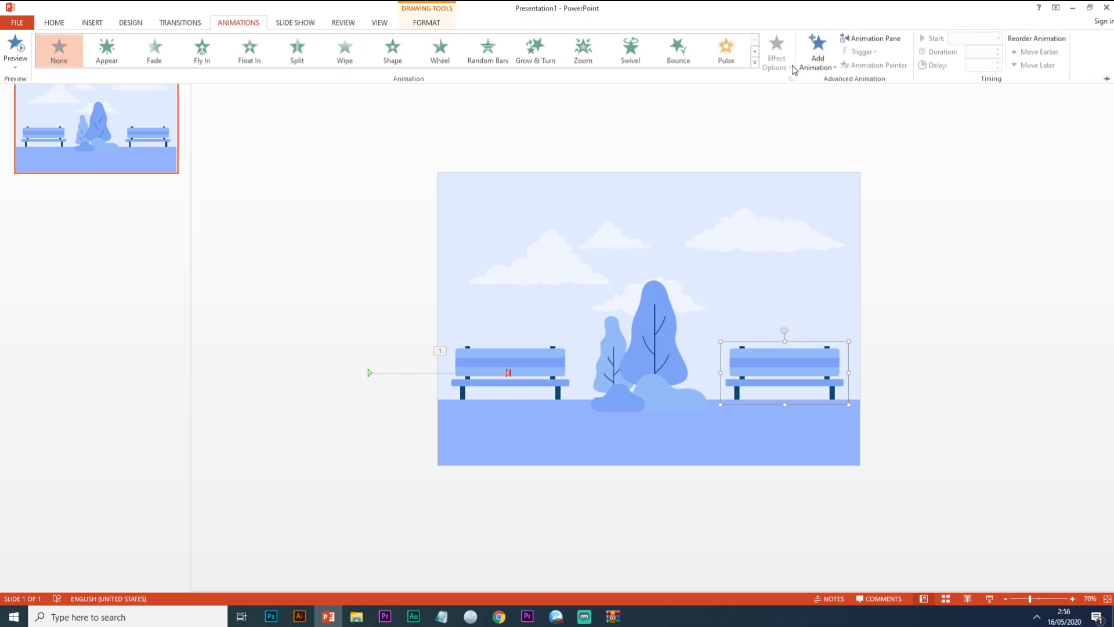
click(818, 65)
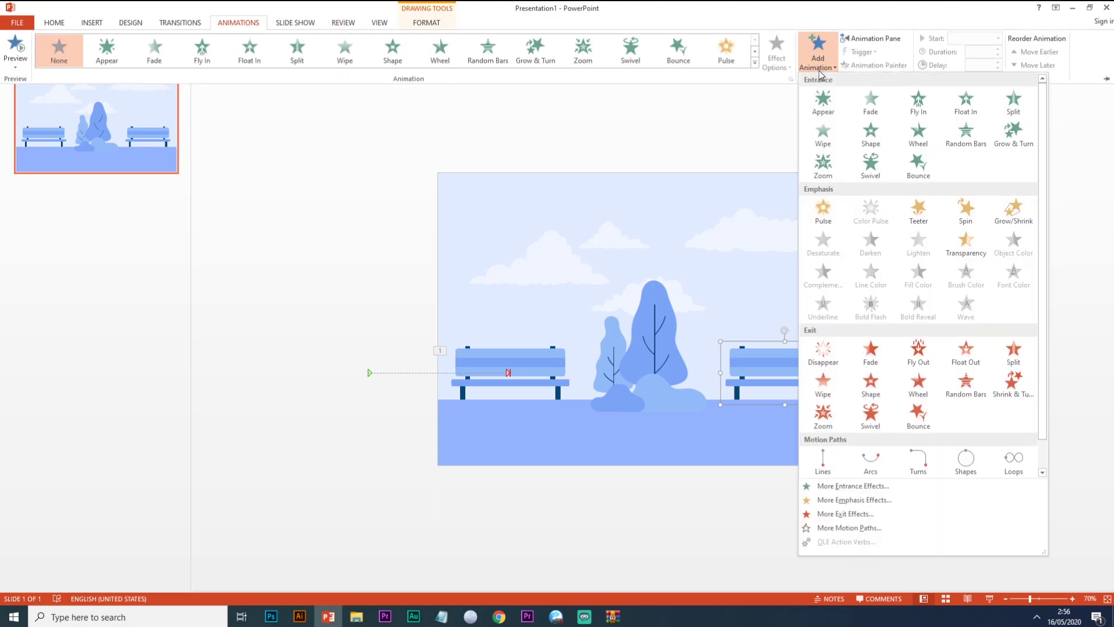
click(819, 457)
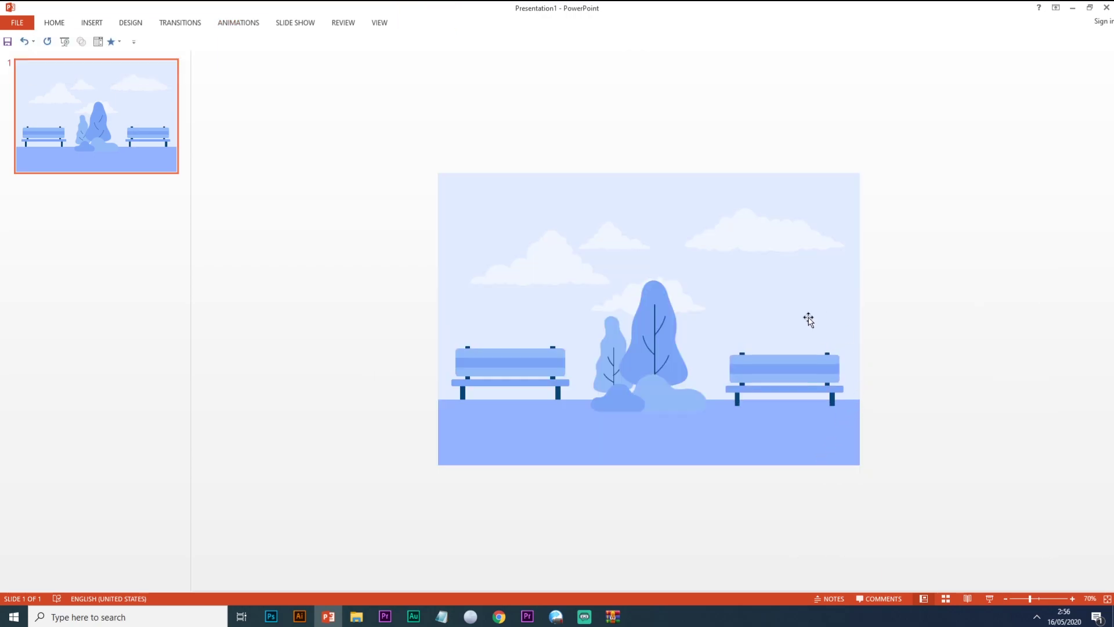
click(780, 368)
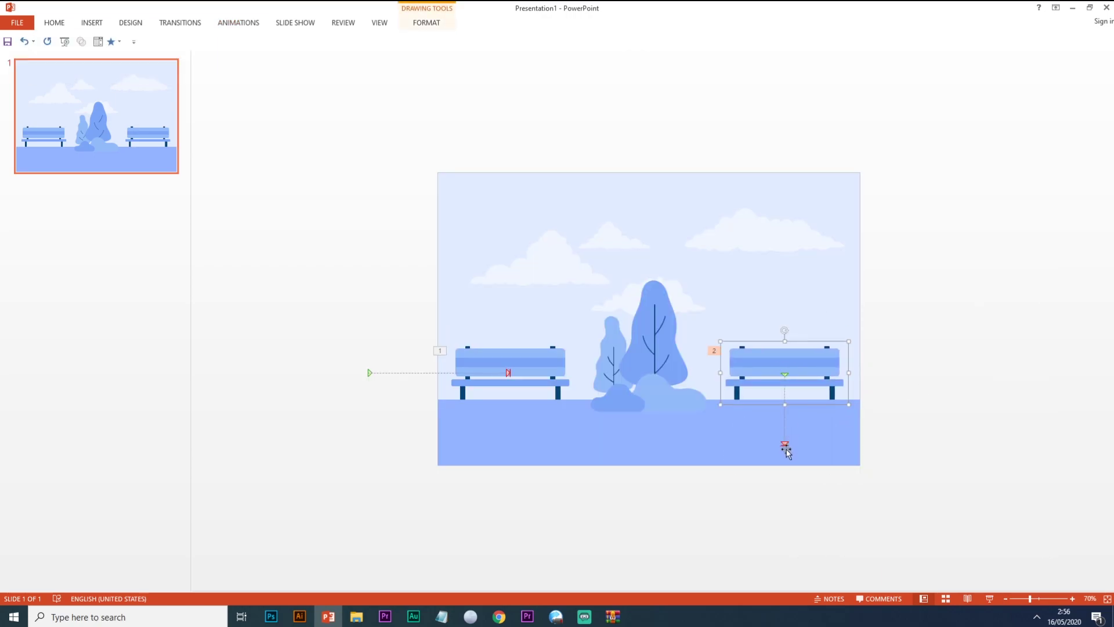
click(418, 25)
click(228, 26)
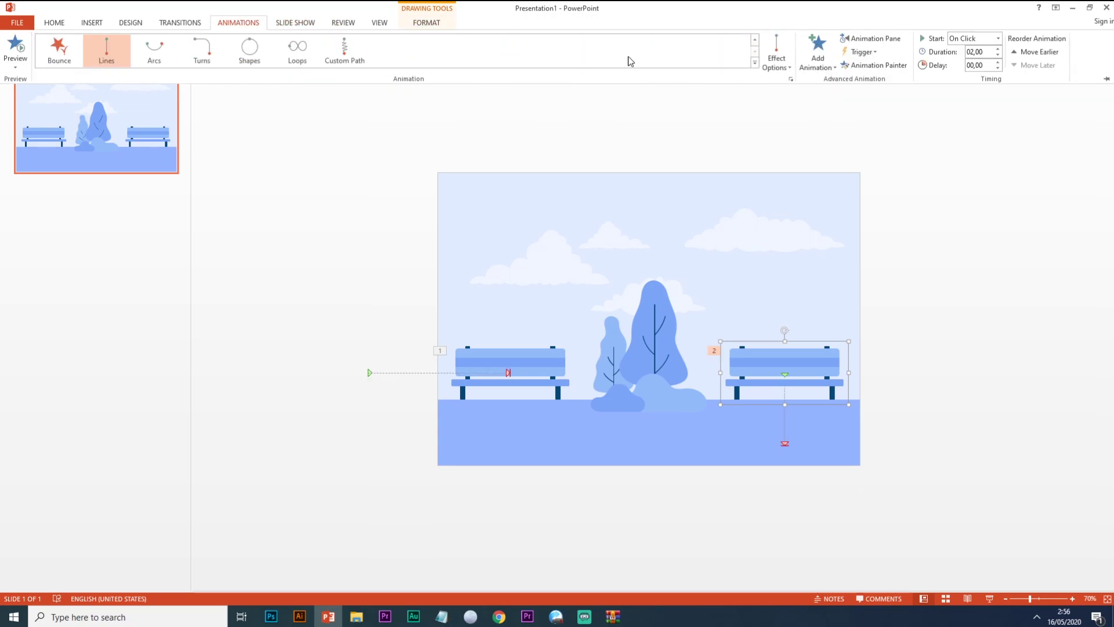
click(776, 58)
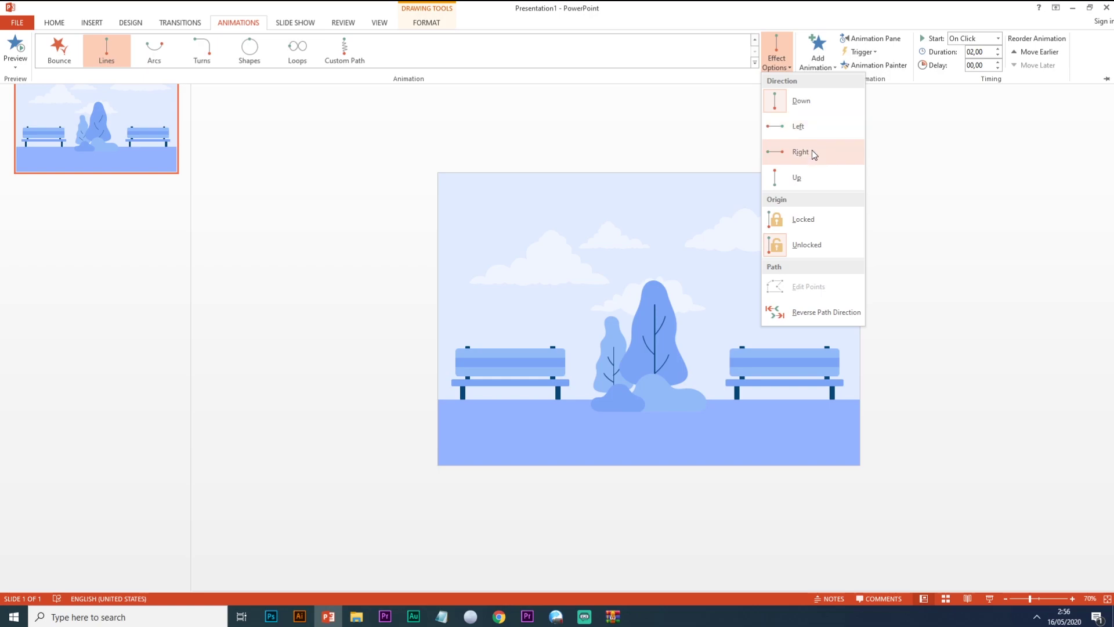
click(807, 127)
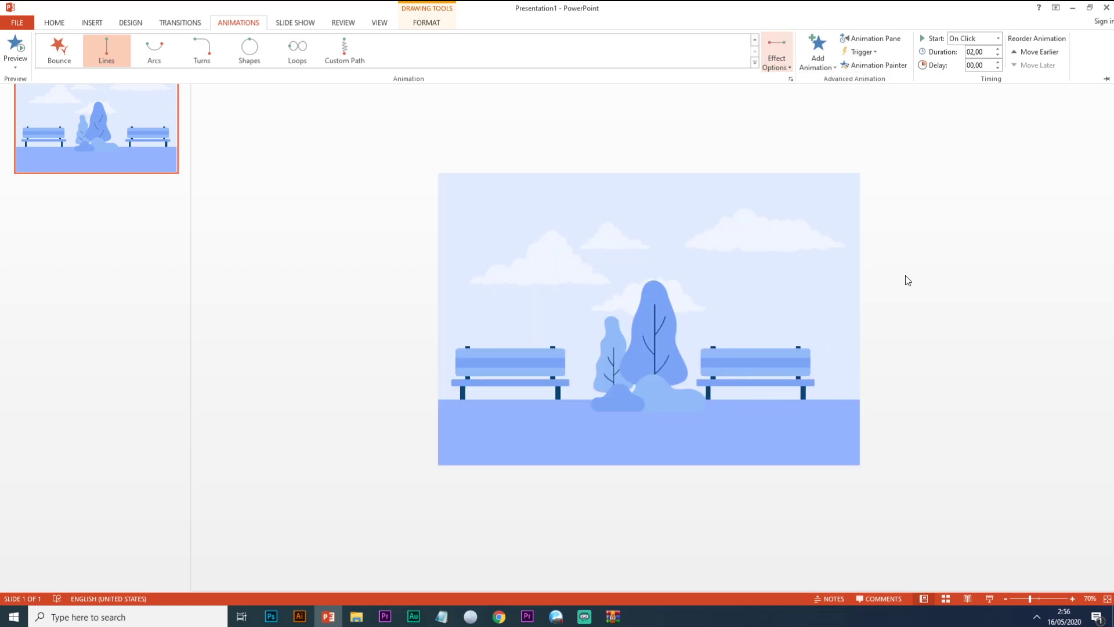
- Move the right bench path's start off the slide's right side and its end onto the bench's current centre
click(782, 372)
drag(784, 372, 929, 373)
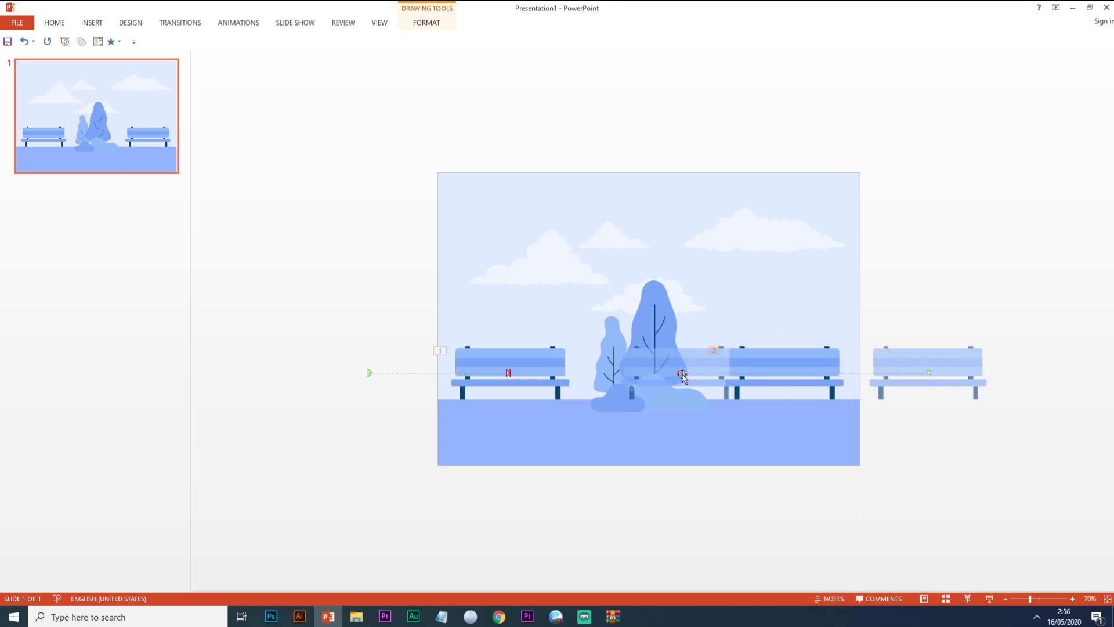
drag(680, 372, 783, 374)
click(927, 296)
- Apply a Lines motion path animation to the tree group with the direction set to Up
click(656, 360)
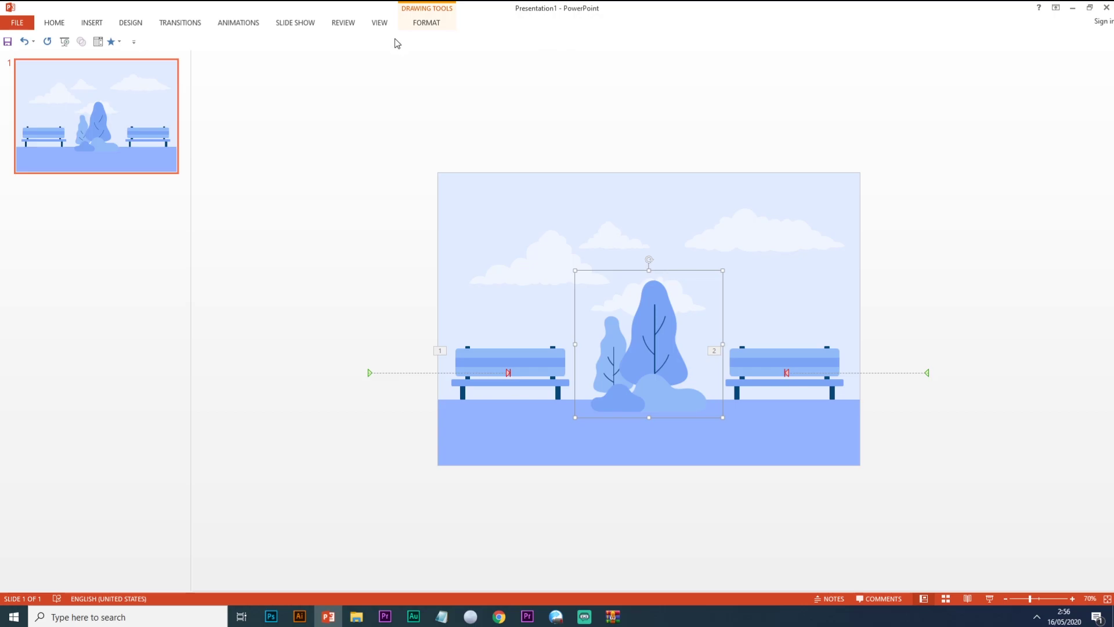
click(239, 23)
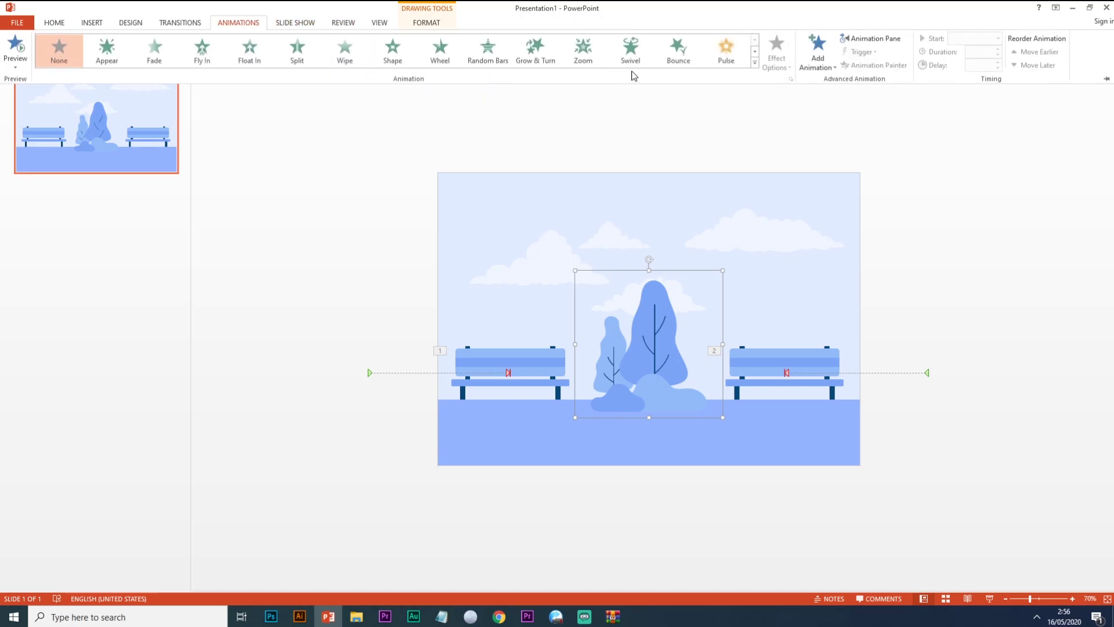
click(754, 63)
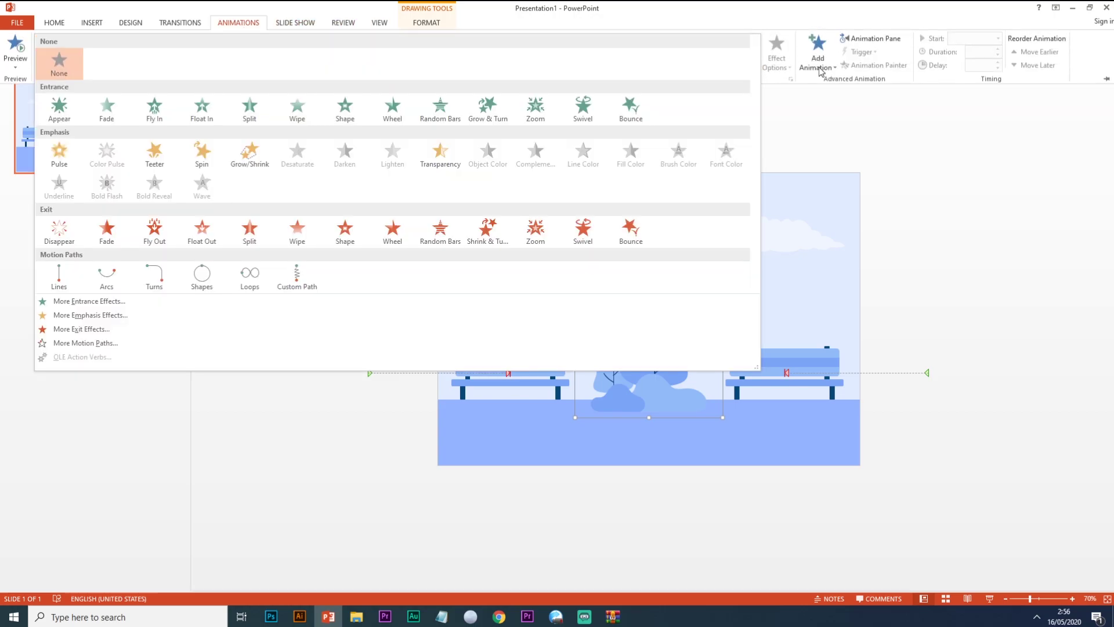
click(59, 277)
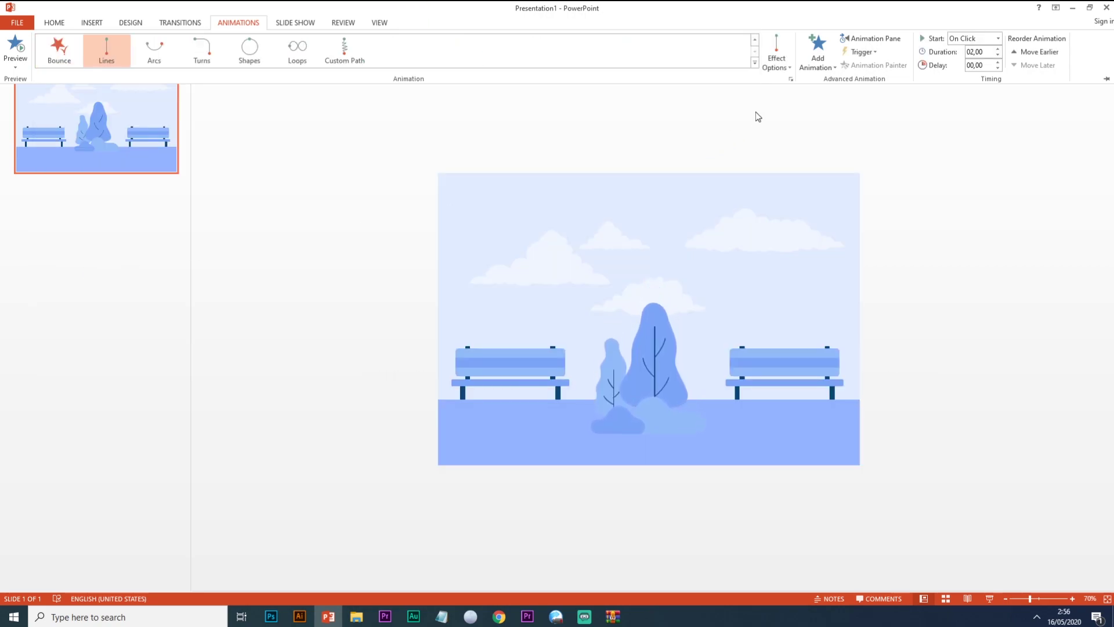
click(786, 65)
click(805, 179)
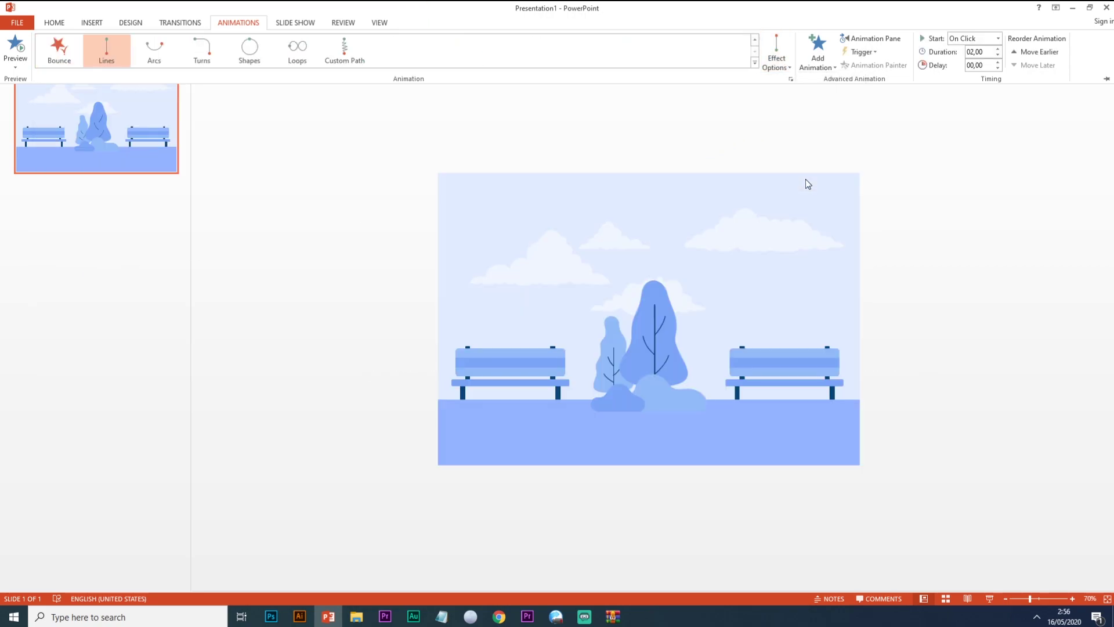
key(ctrl+F1)
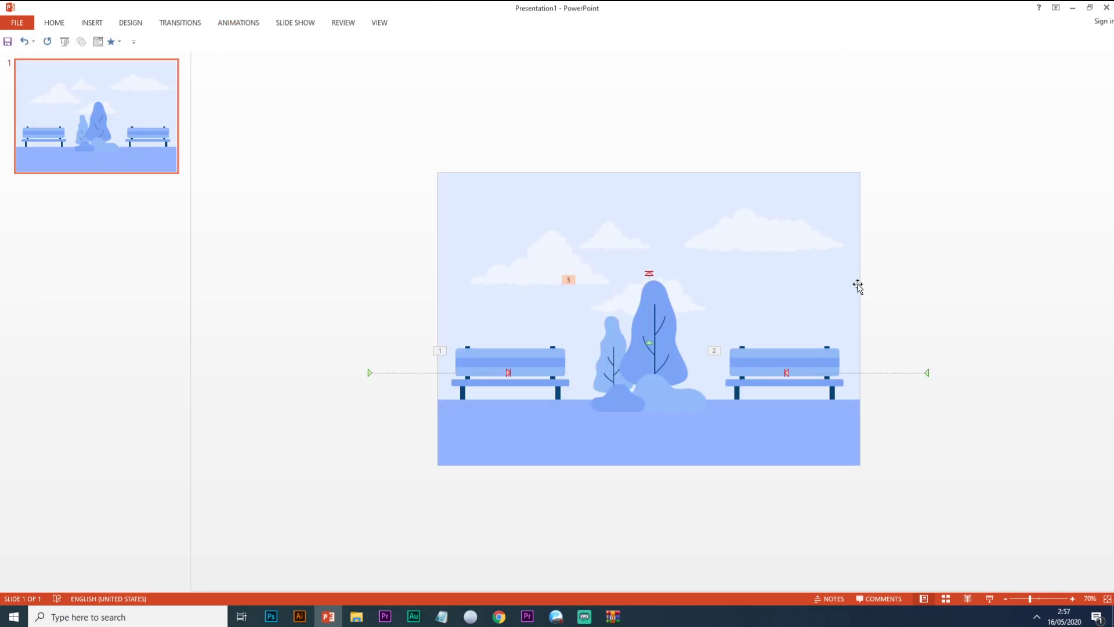
- Move the tree path's start below the slide and its end onto the tree group's current centre
click(647, 343)
drag(647, 344, 631, 535)
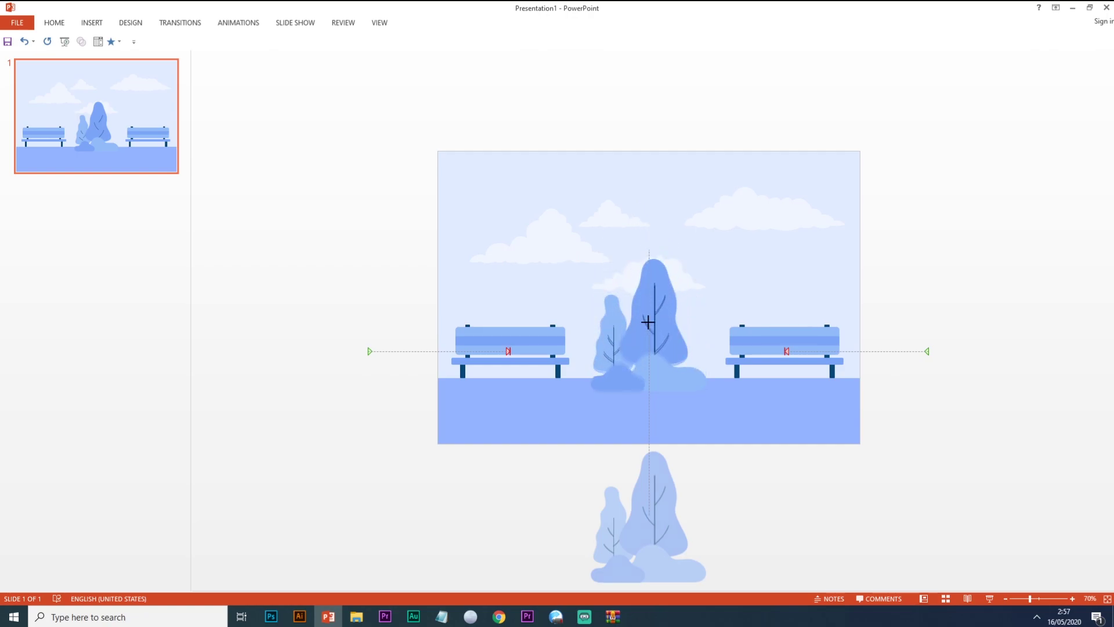
click(786, 236)
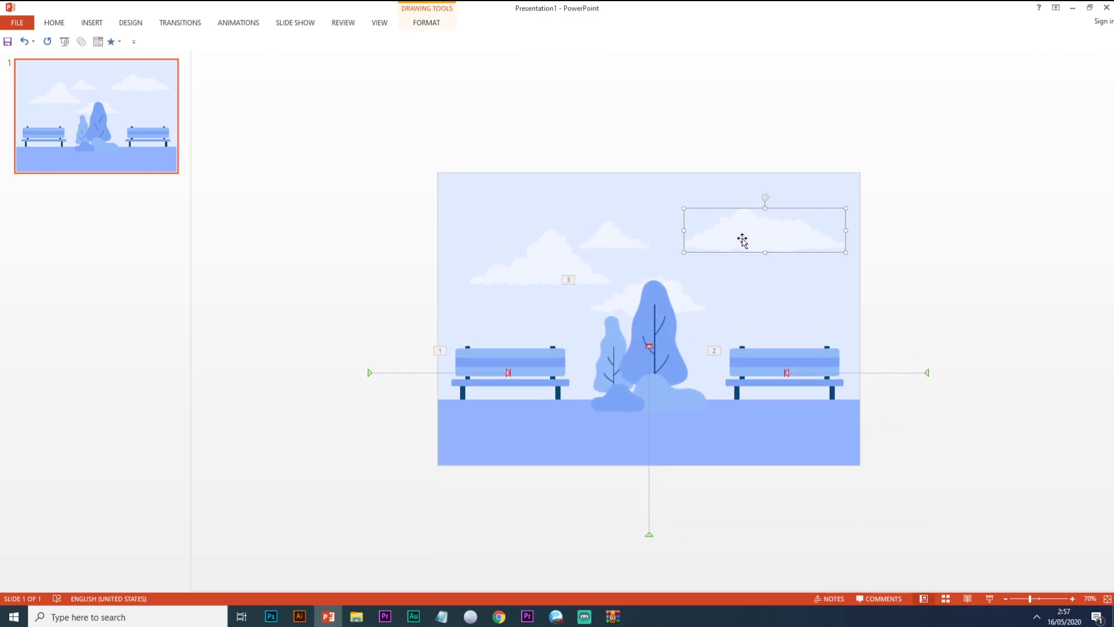
- Copy the left bench's motion path animation onto the large left cloud with Animation Painter
click(555, 256)
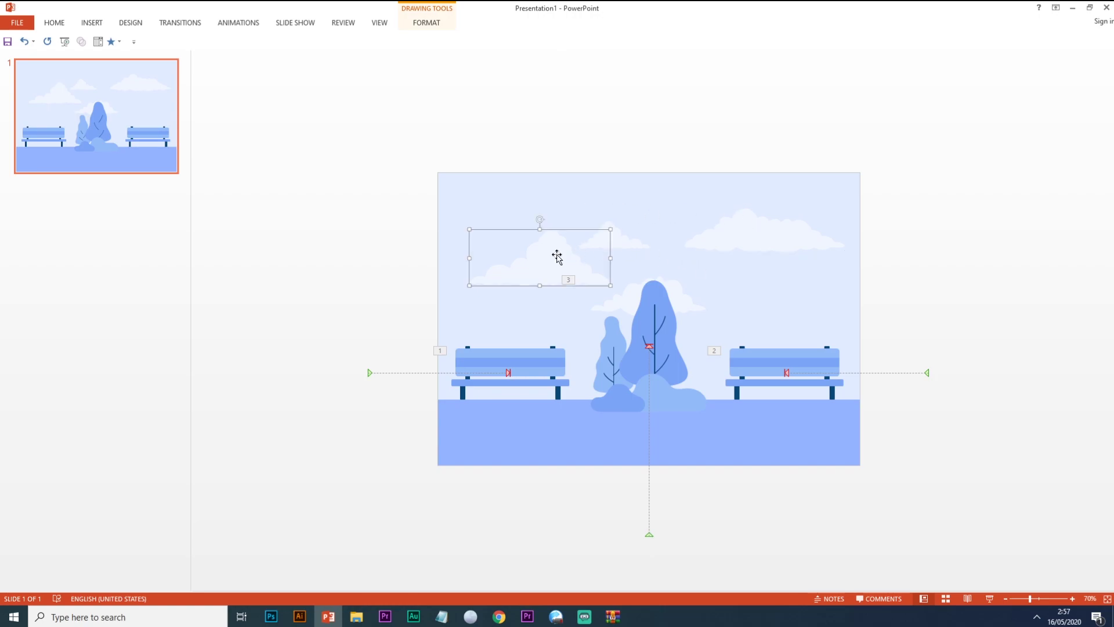
click(486, 361)
click(245, 25)
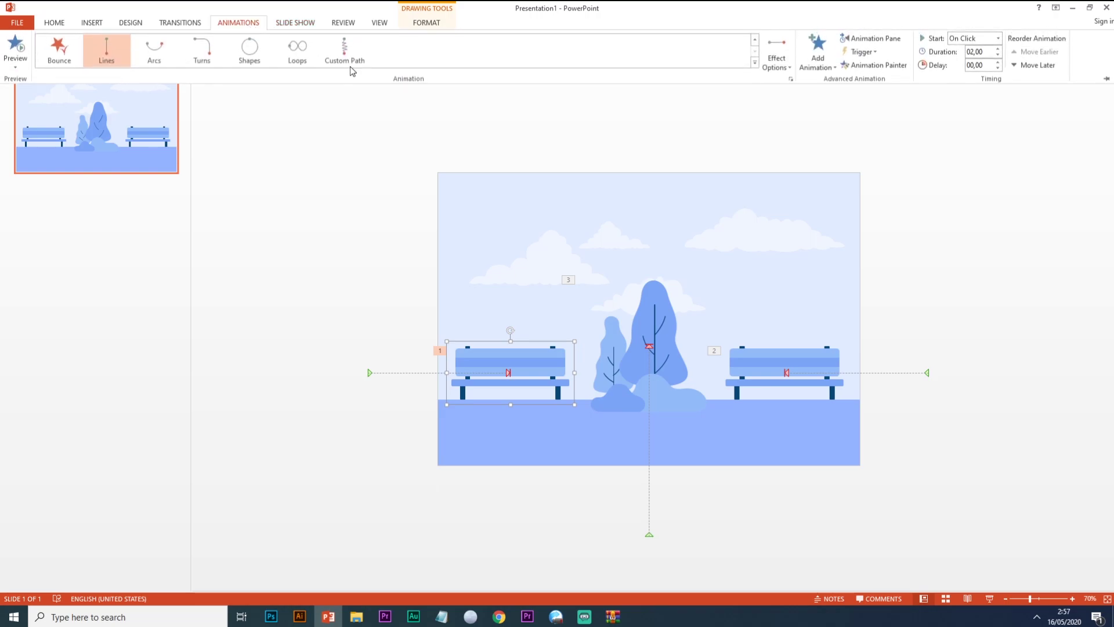
click(550, 270)
click(546, 251)
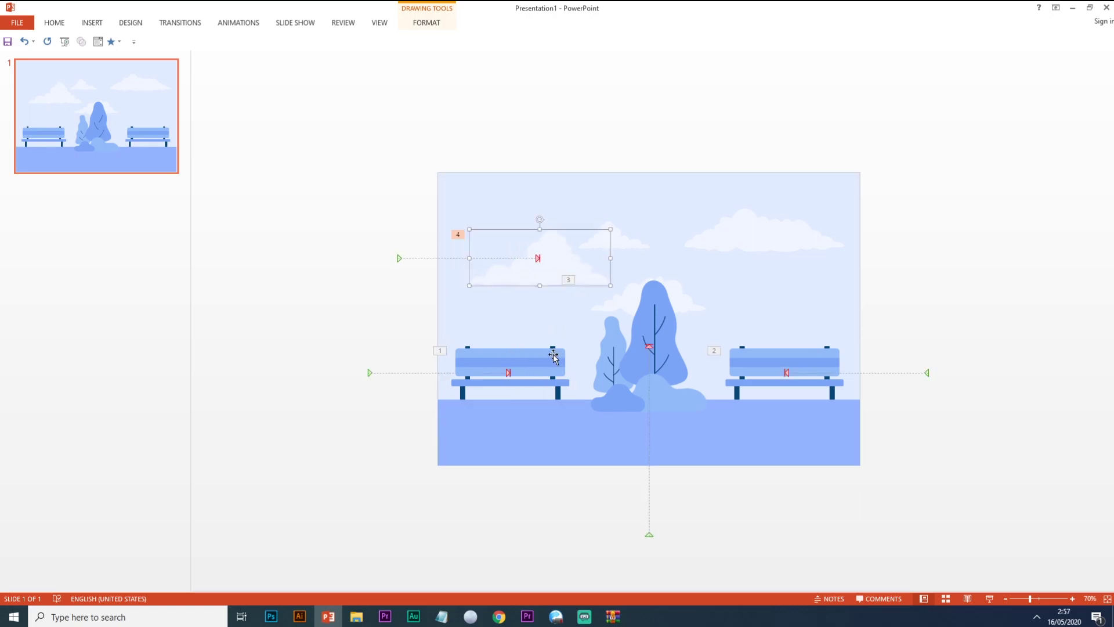
- Copy the right bench's motion path animation onto the large upper-right cloud with Animation Painter
click(778, 241)
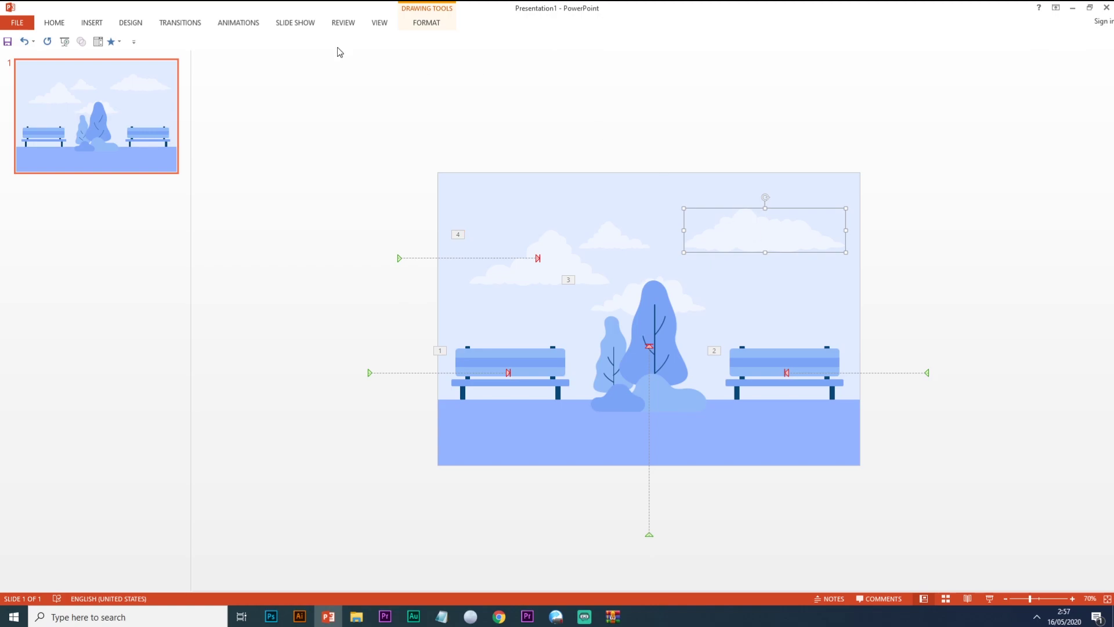
click(765, 369)
click(242, 23)
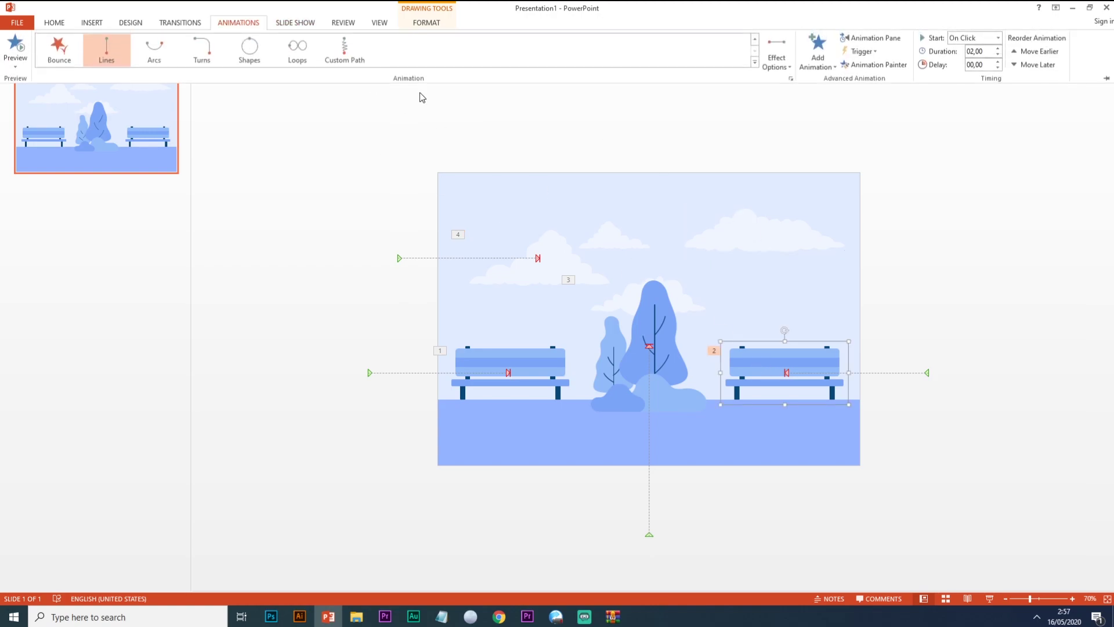
click(868, 65)
click(766, 237)
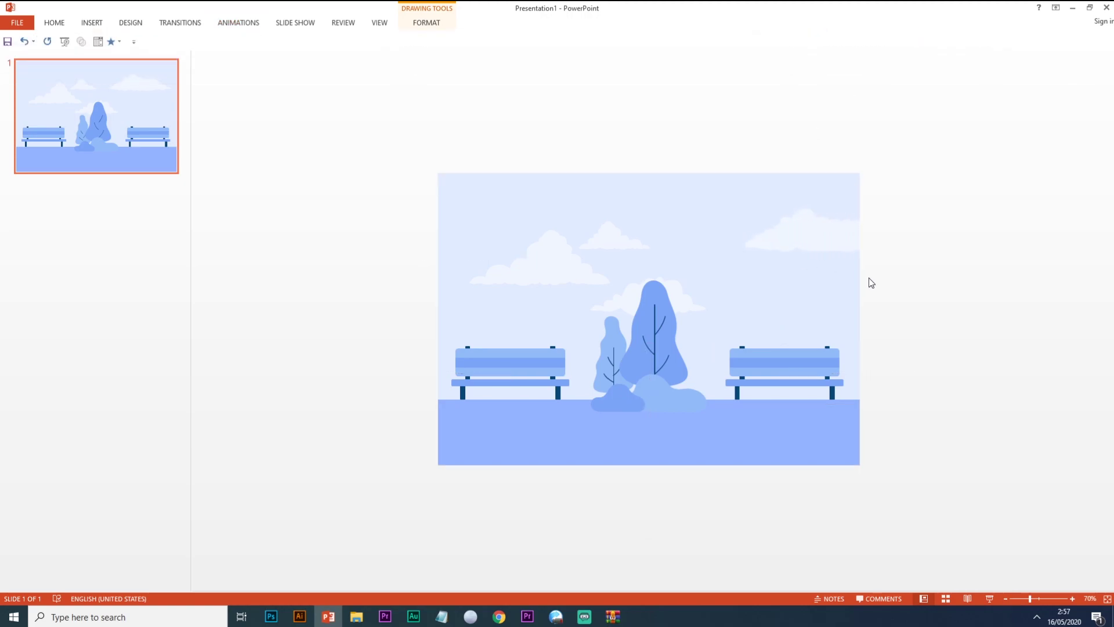
- Copy the right bench's motion path animation onto the cloud behind the trees with Animation Painter
click(743, 368)
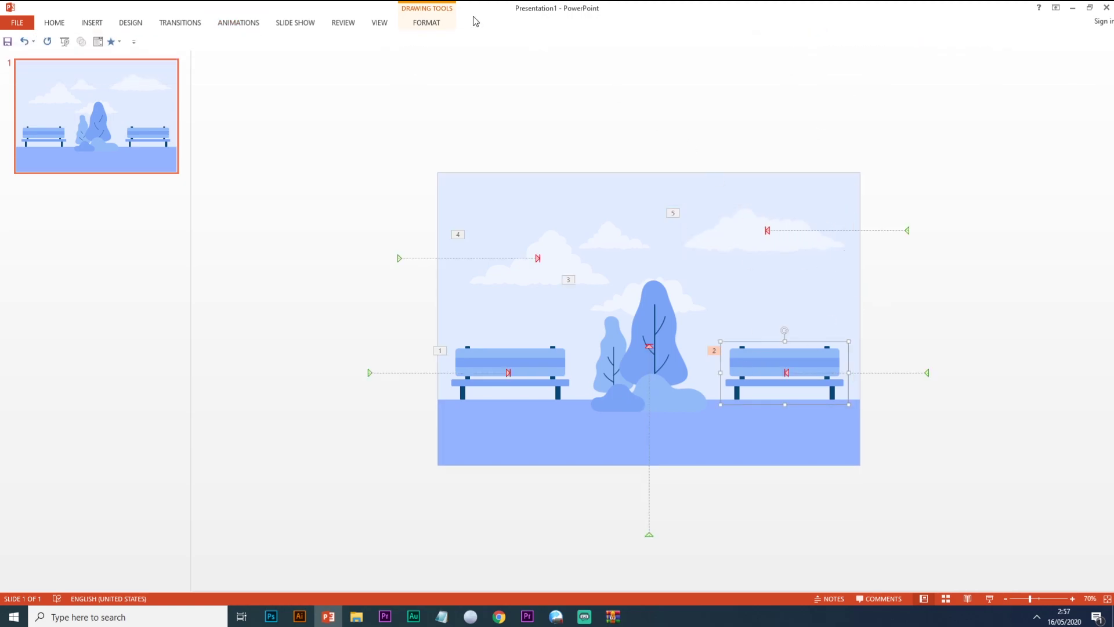
click(262, 27)
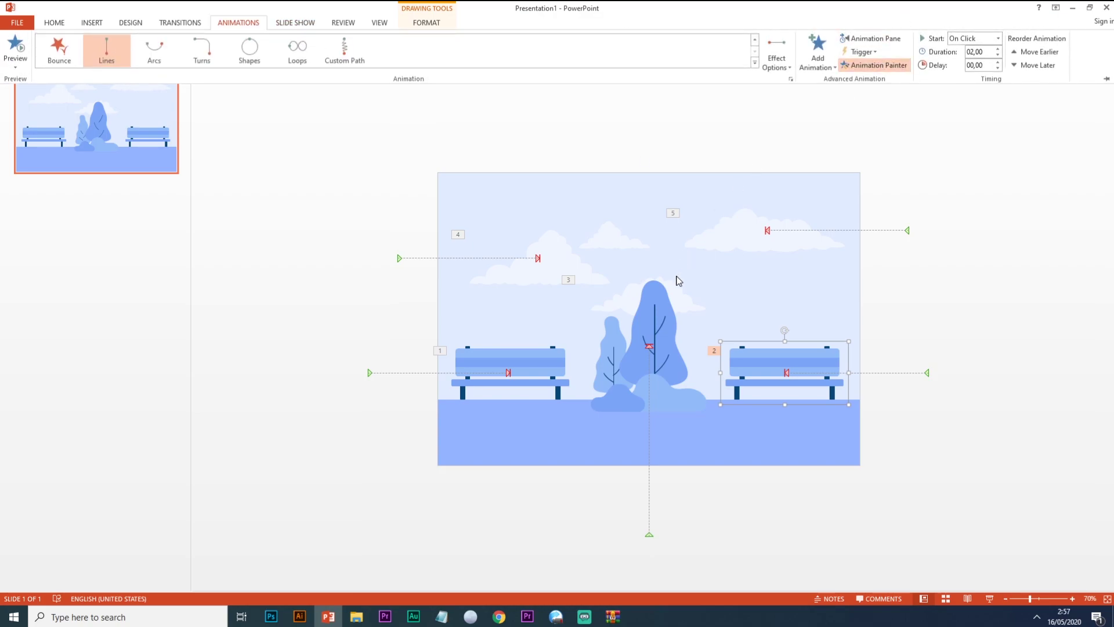
click(682, 300)
click(678, 291)
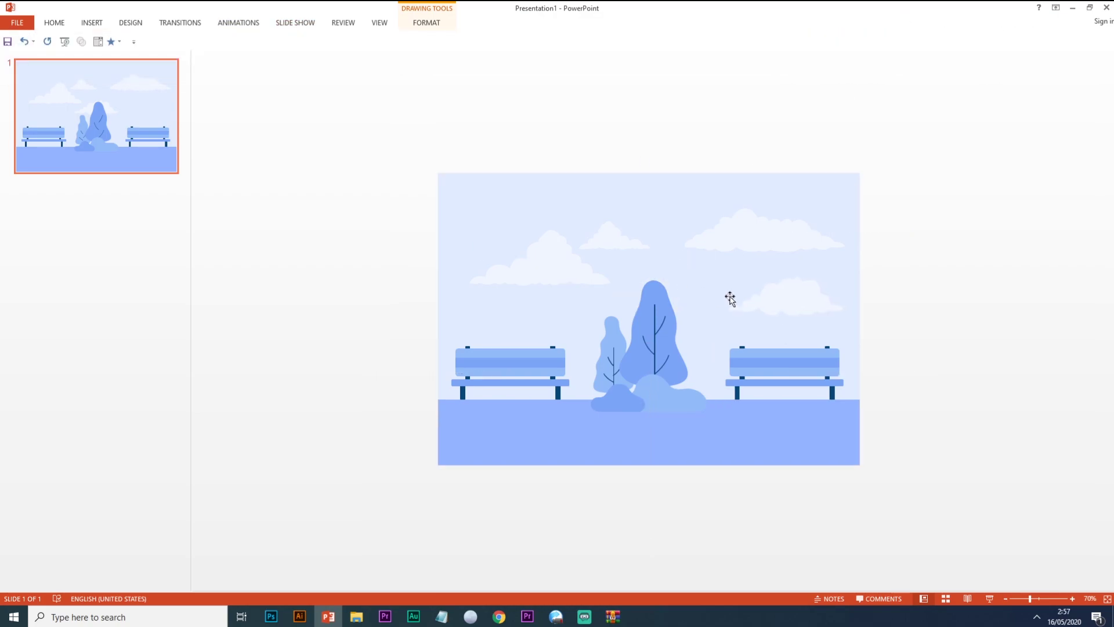
- Copy the large left cloud's motion path animation onto the small cloud beside it with Animation Painter
click(563, 263)
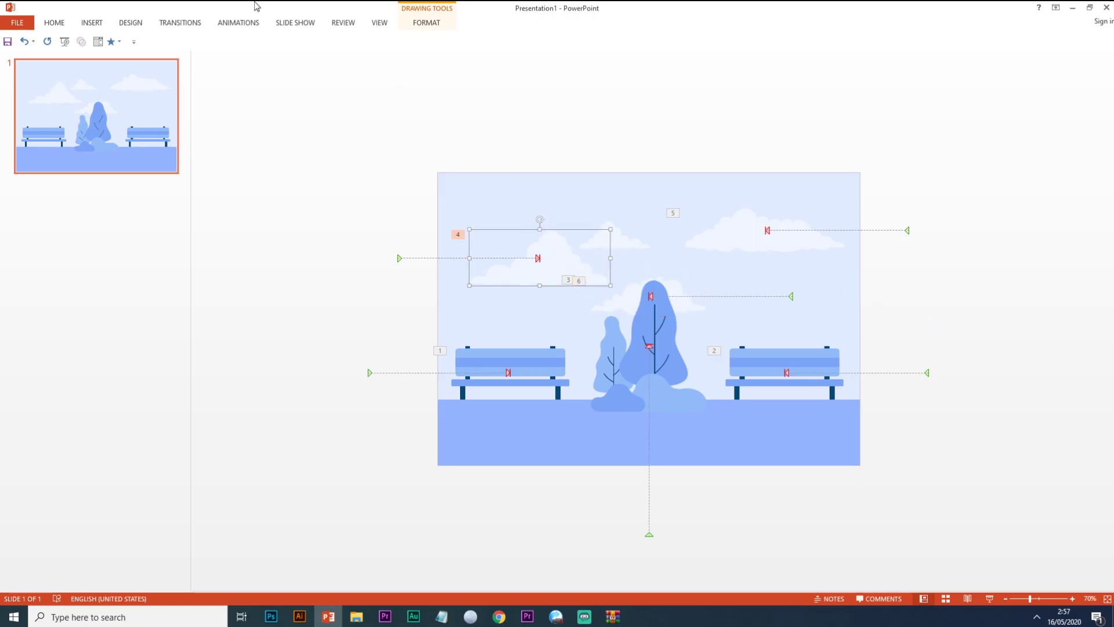
click(237, 23)
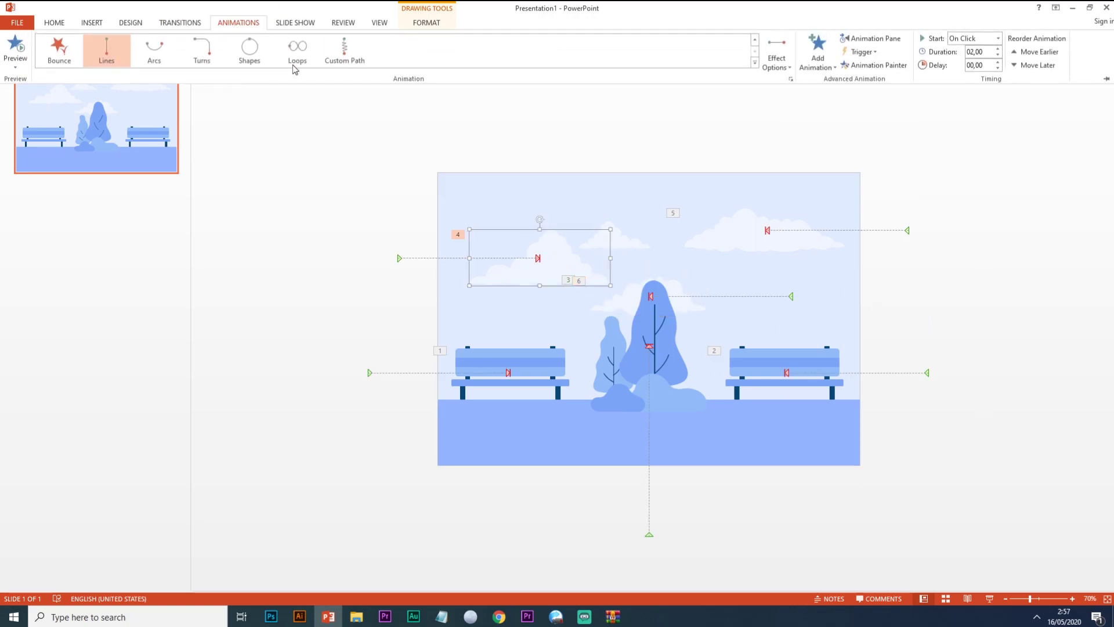
click(790, 69)
click(873, 65)
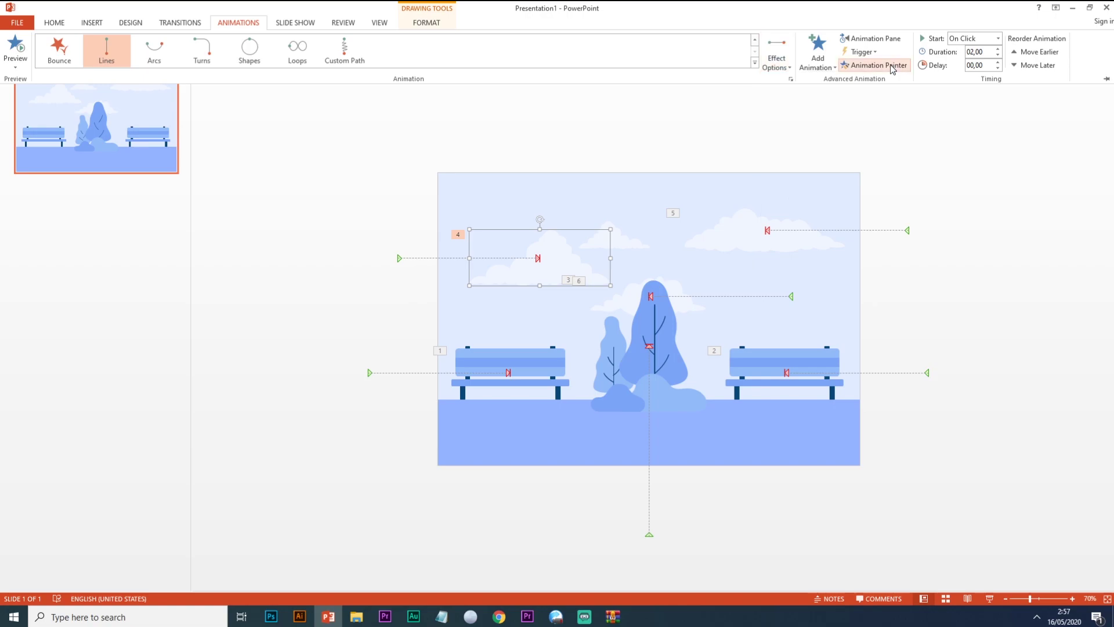
key(ctrl+F1)
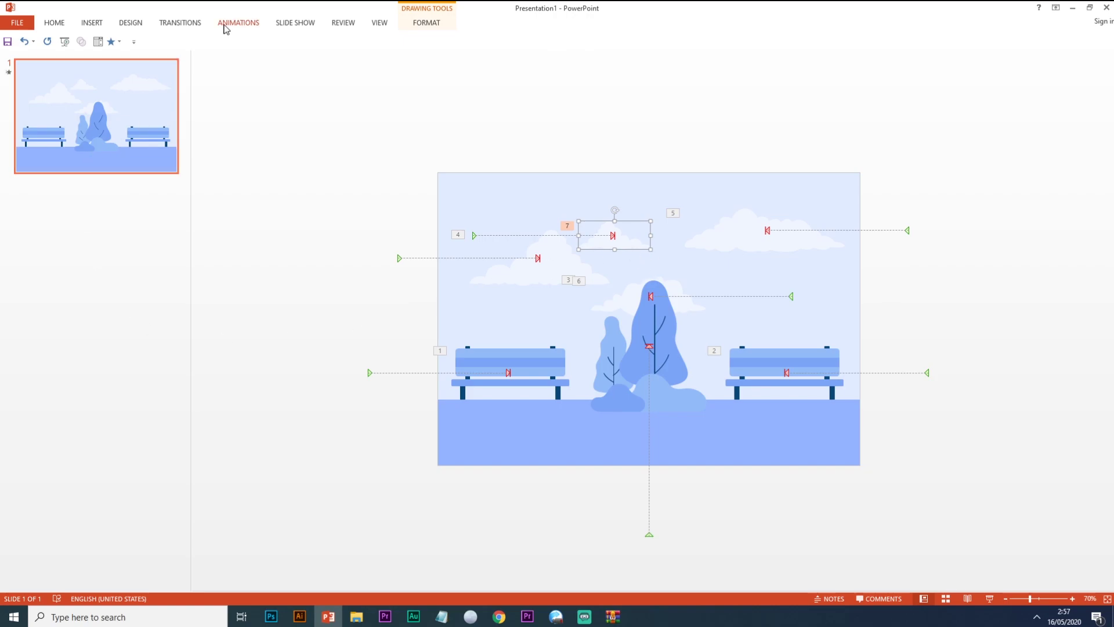
- Show the Animation Pane and set all seven animations to start With Previous with a duration of 1.50 seconds
click(244, 28)
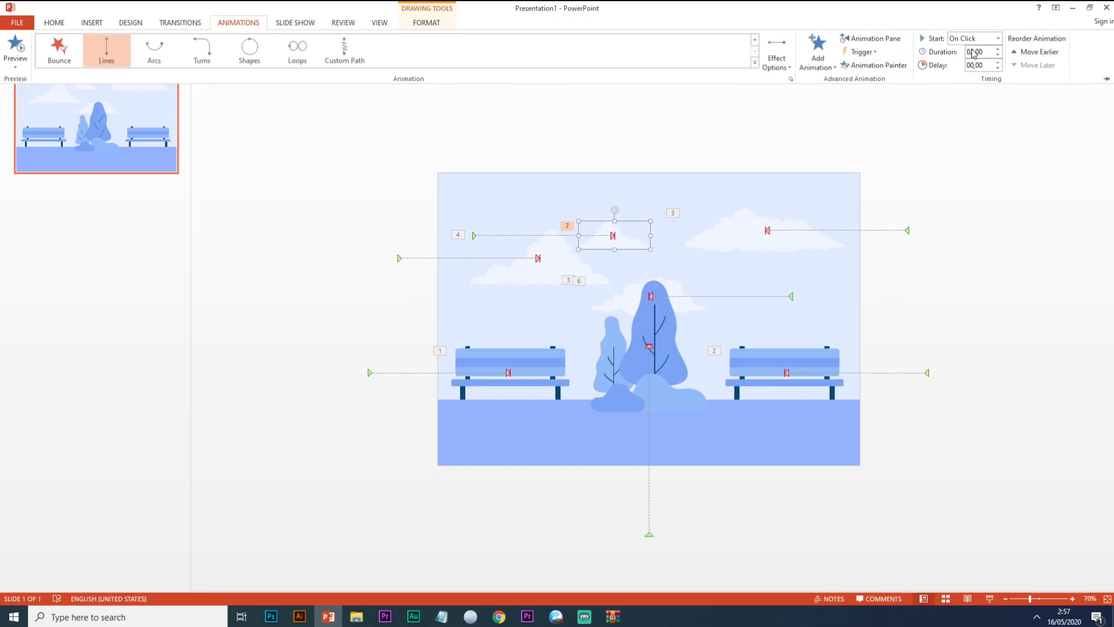
click(880, 40)
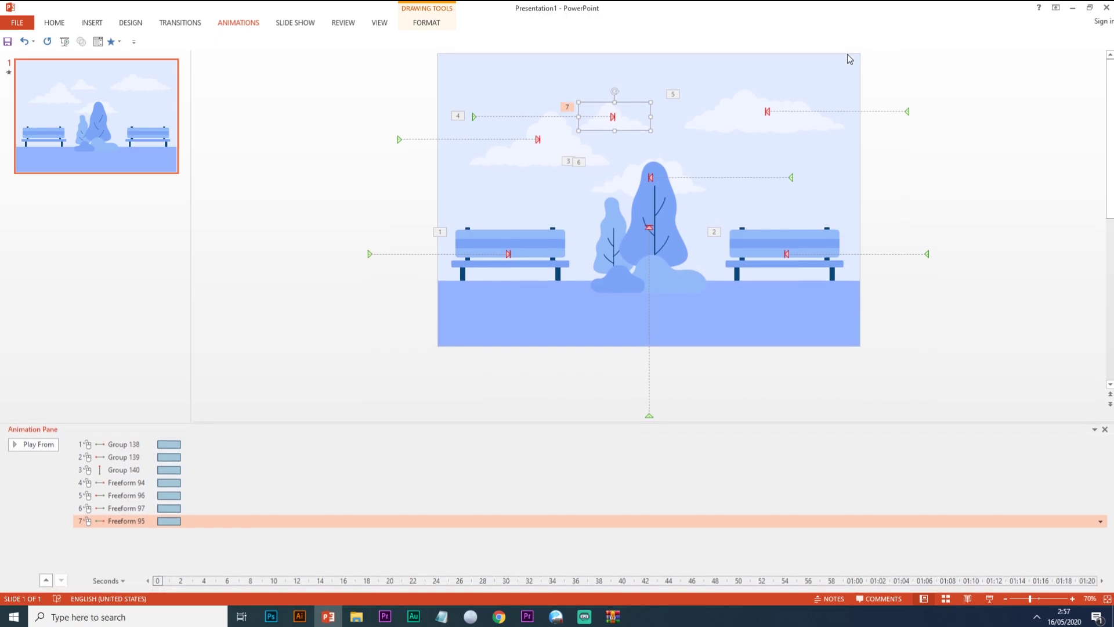
click(264, 484)
click(123, 444)
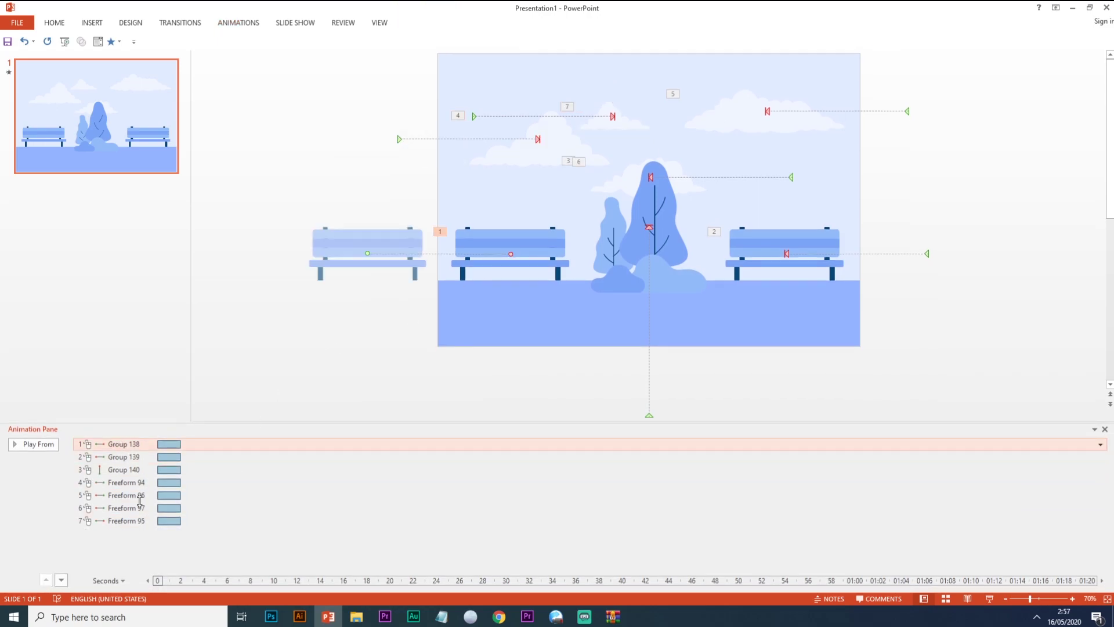
shift+click(135, 520)
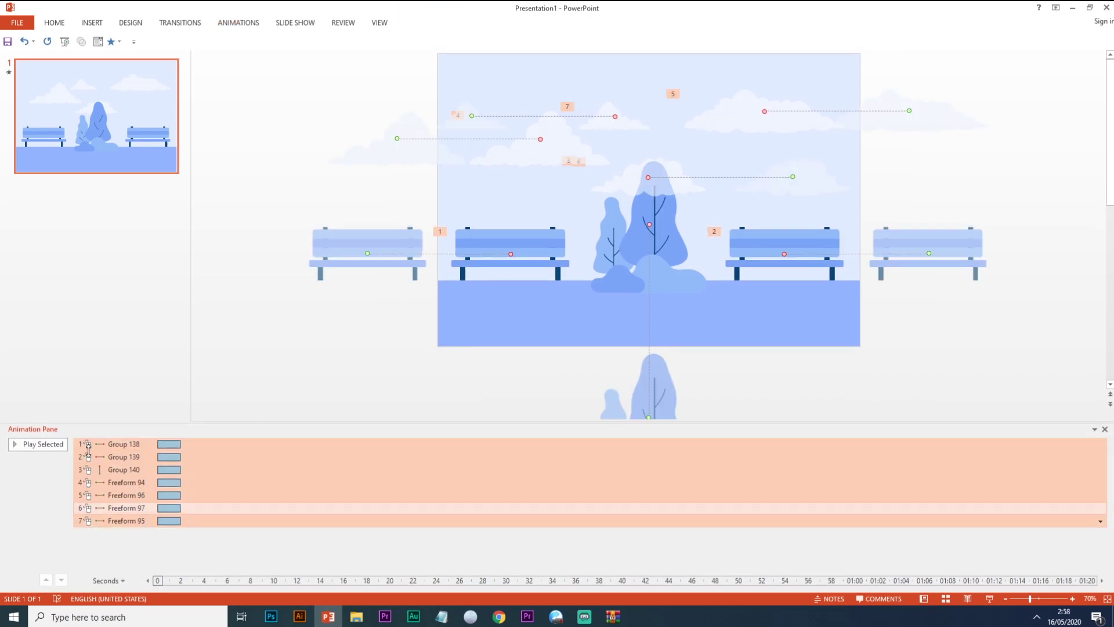
click(247, 25)
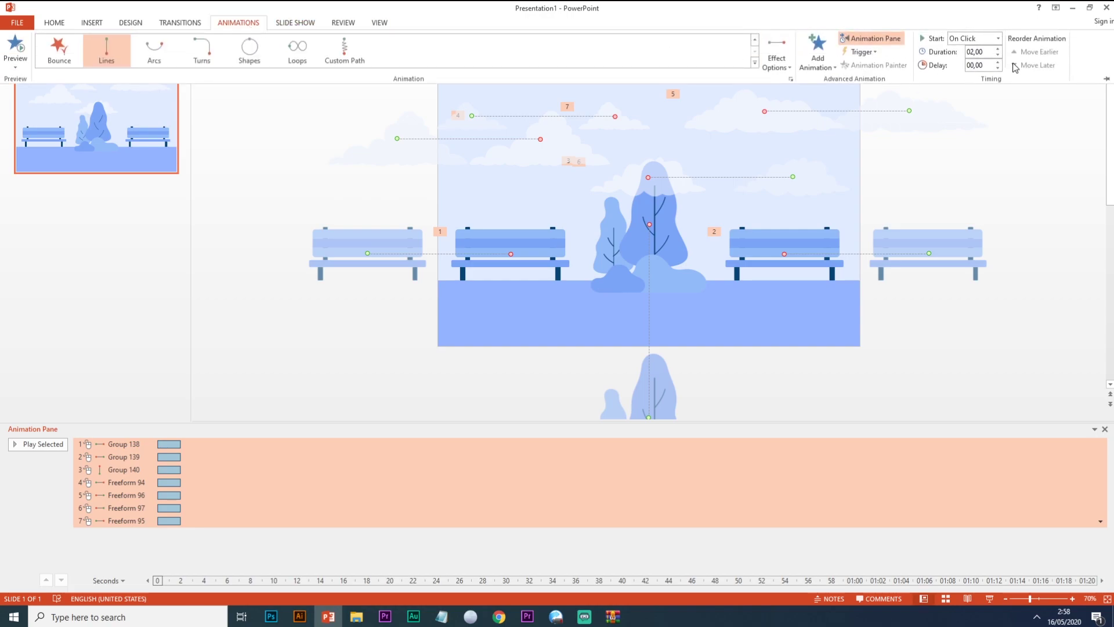
click(998, 38)
click(990, 64)
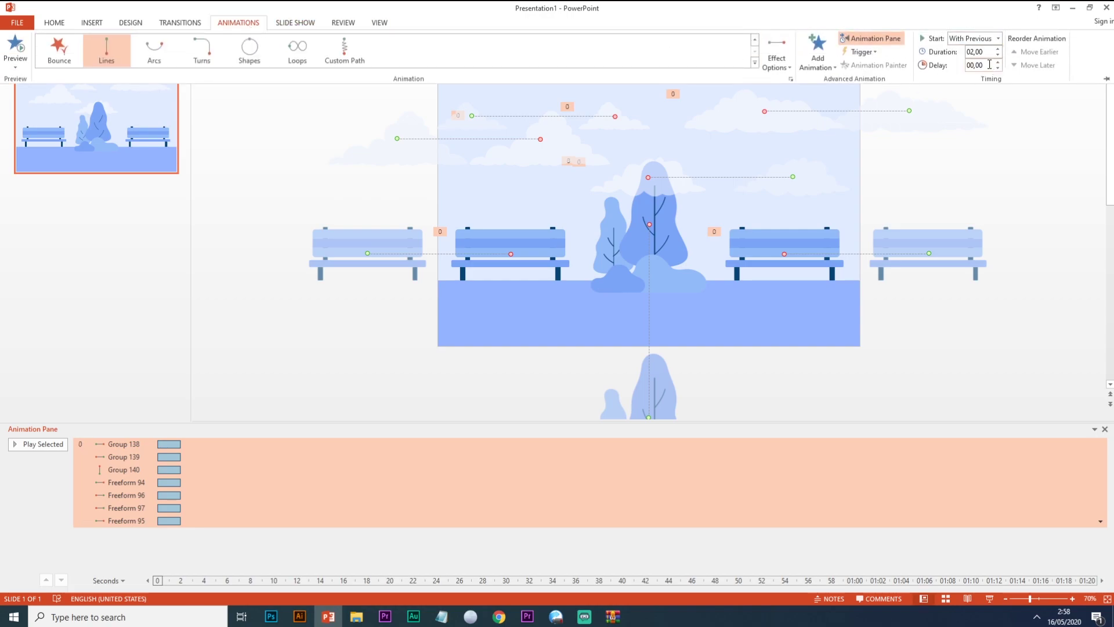
click(997, 56)
key(ctrl+F1)
click(366, 368)
click(499, 328)
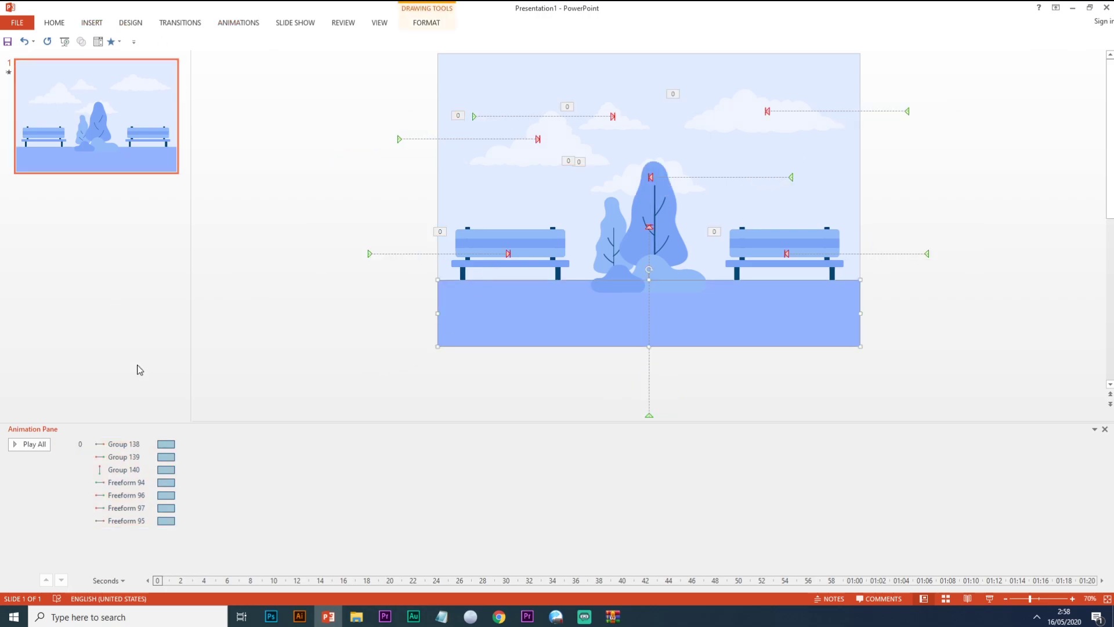
- Set a bounce end of 0.75 sec in the effect options of the left bench's motion path
click(108, 442)
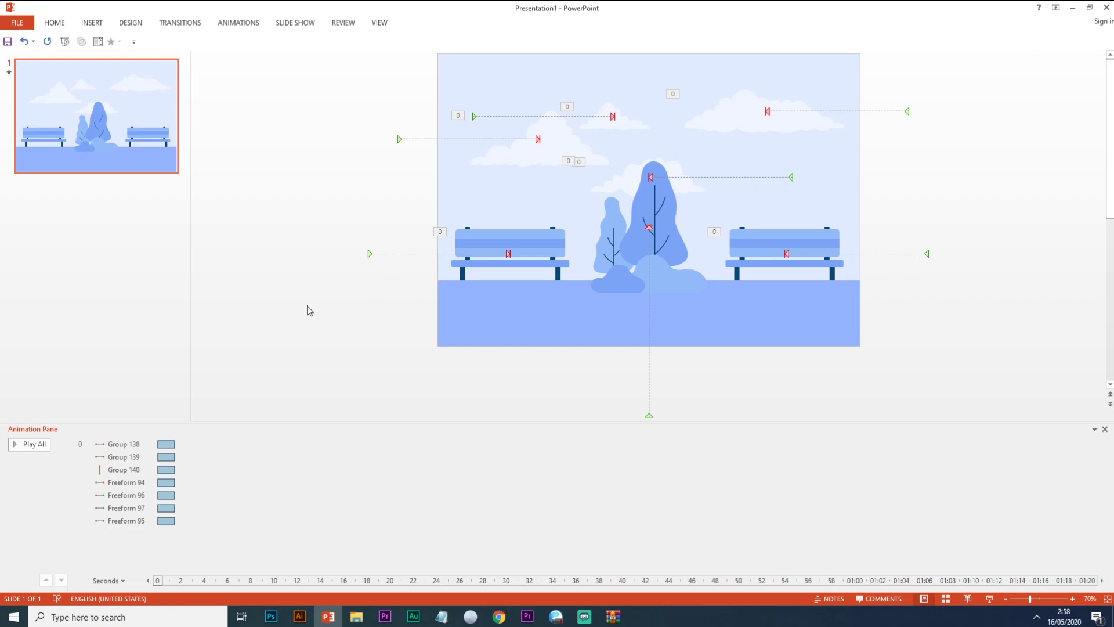
click(512, 241)
click(383, 268)
click(508, 254)
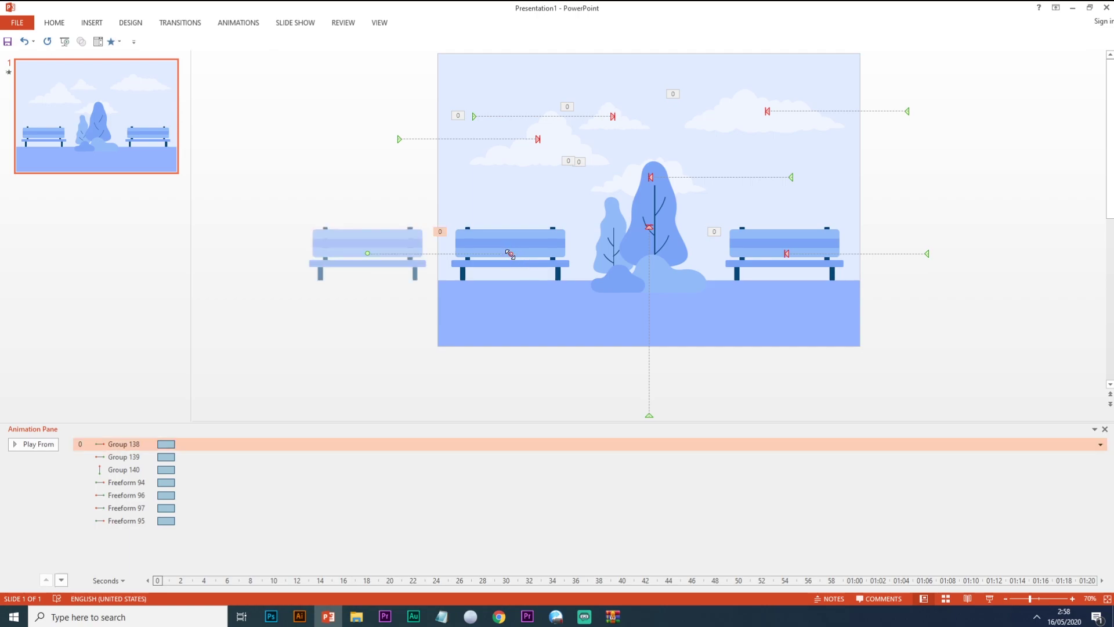
double_click(510, 253)
drag(528, 293, 546, 300)
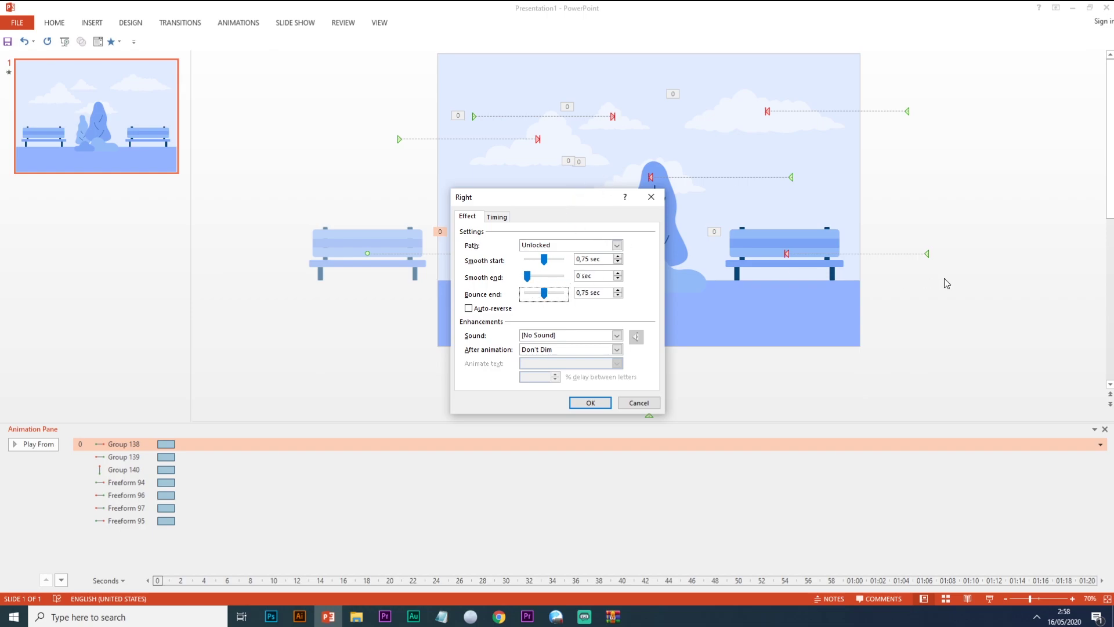
click(589, 402)
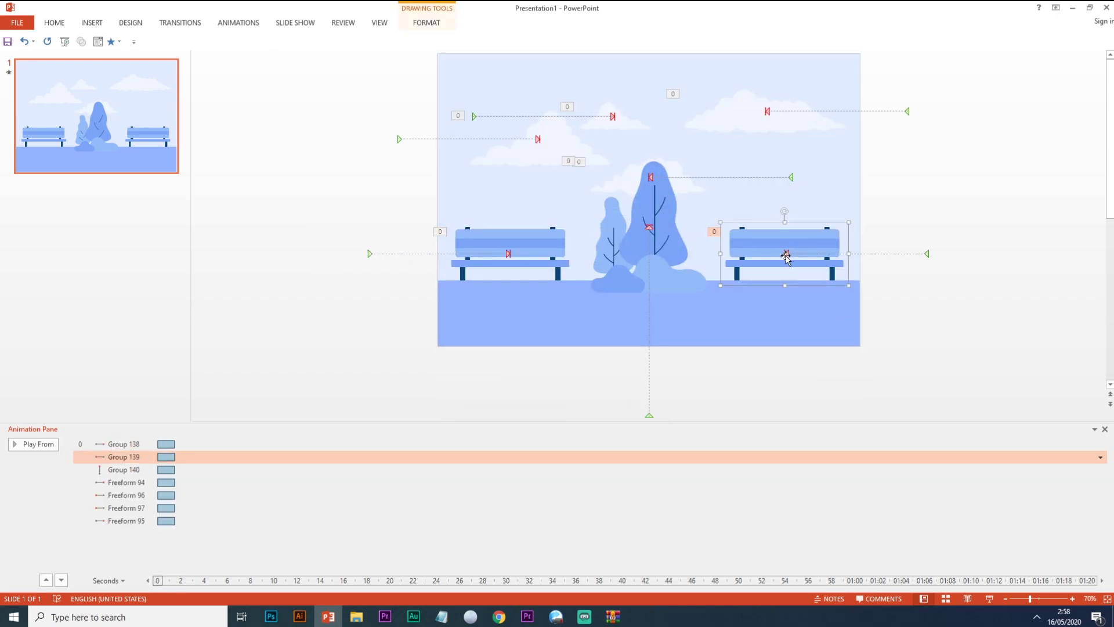
- Set a bounce end of about 0.78 sec in the effect options of the right bench's motion path
double_click(786, 256)
drag(525, 298, 544, 302)
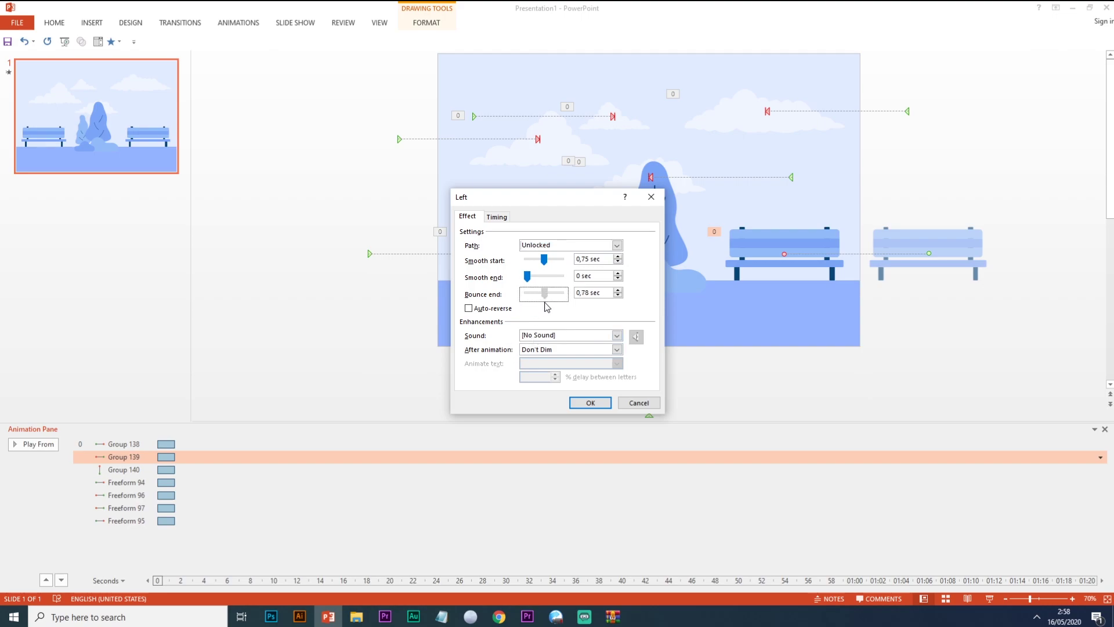
click(592, 403)
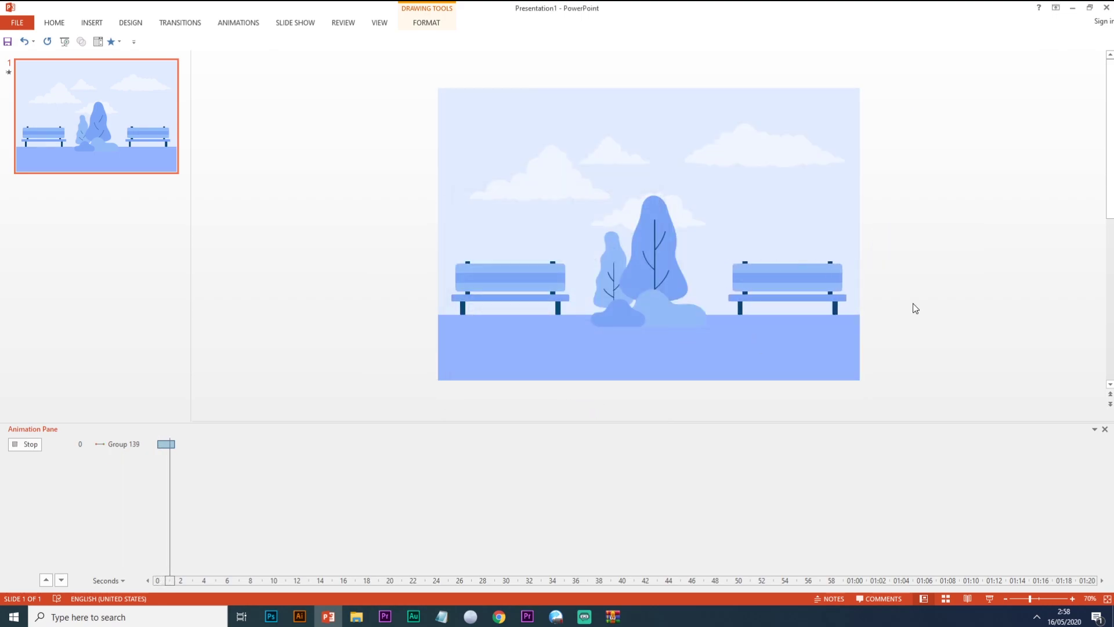
- Copy the right bench's bouncing motion path animation onto the large upper-right cloud, replacing the cloud's own animation
click(816, 249)
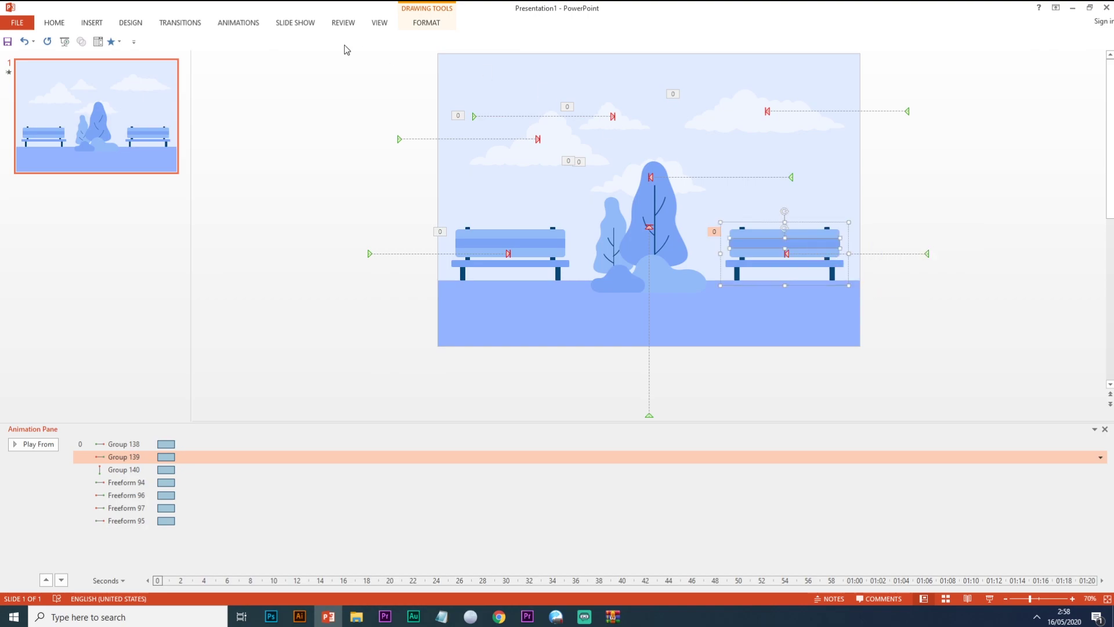
click(239, 24)
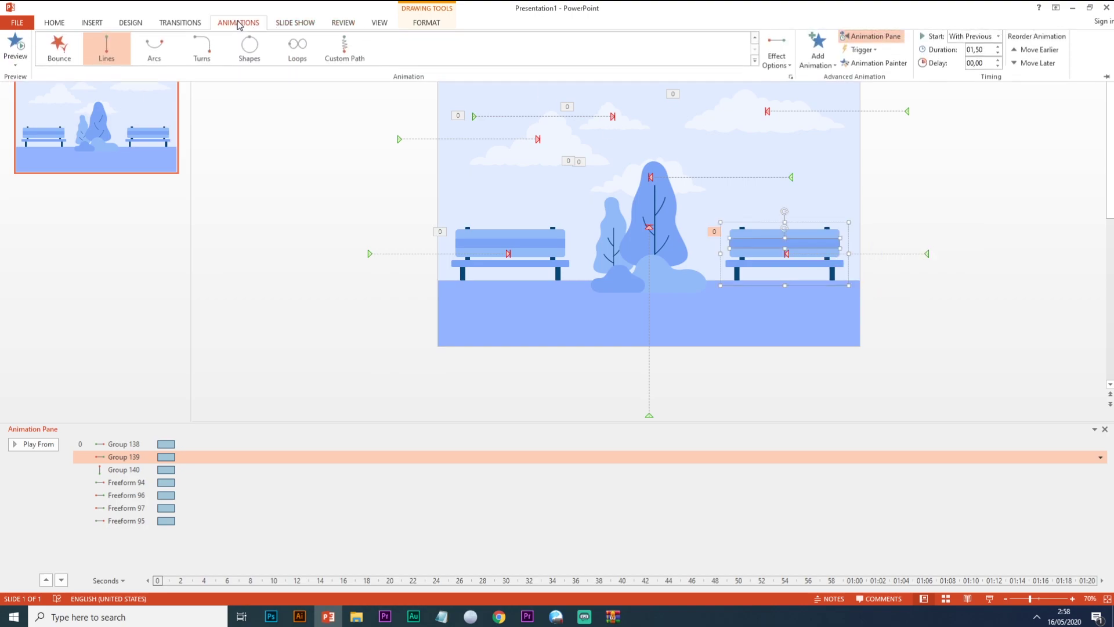
click(890, 66)
click(750, 119)
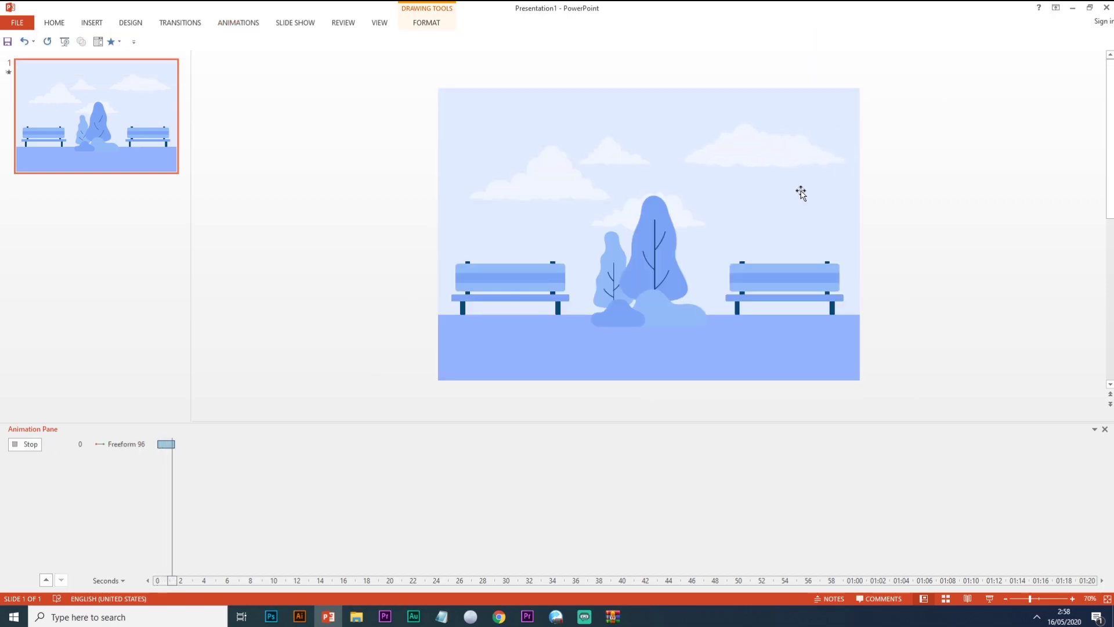
- Copy the left bench's bouncing motion path animation onto the large left cloud, replacing the cloud's own animation
click(510, 247)
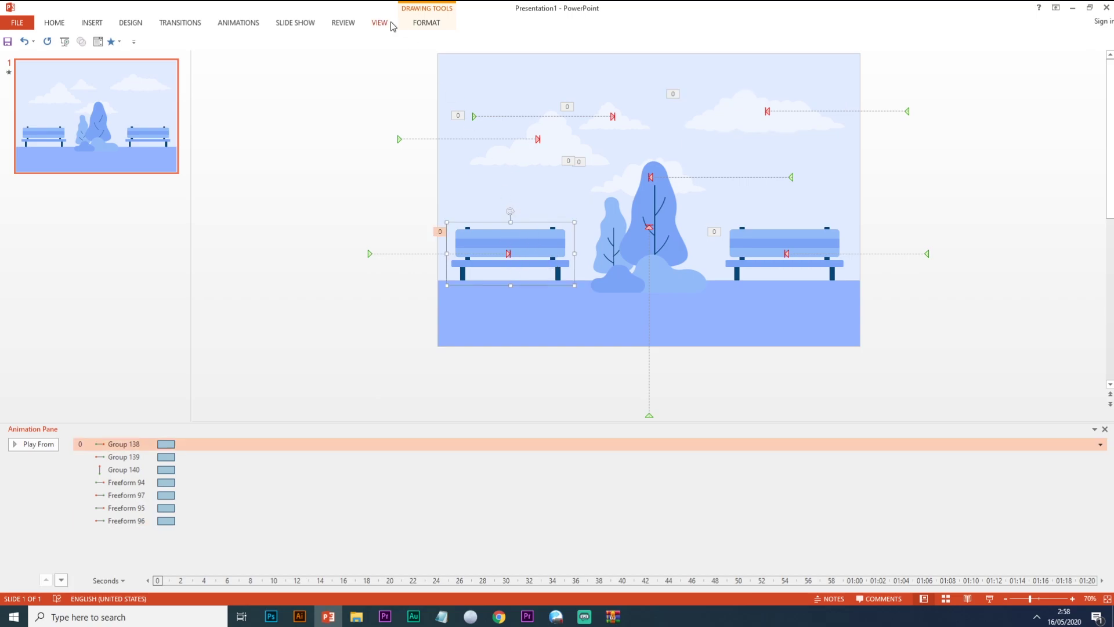
click(238, 23)
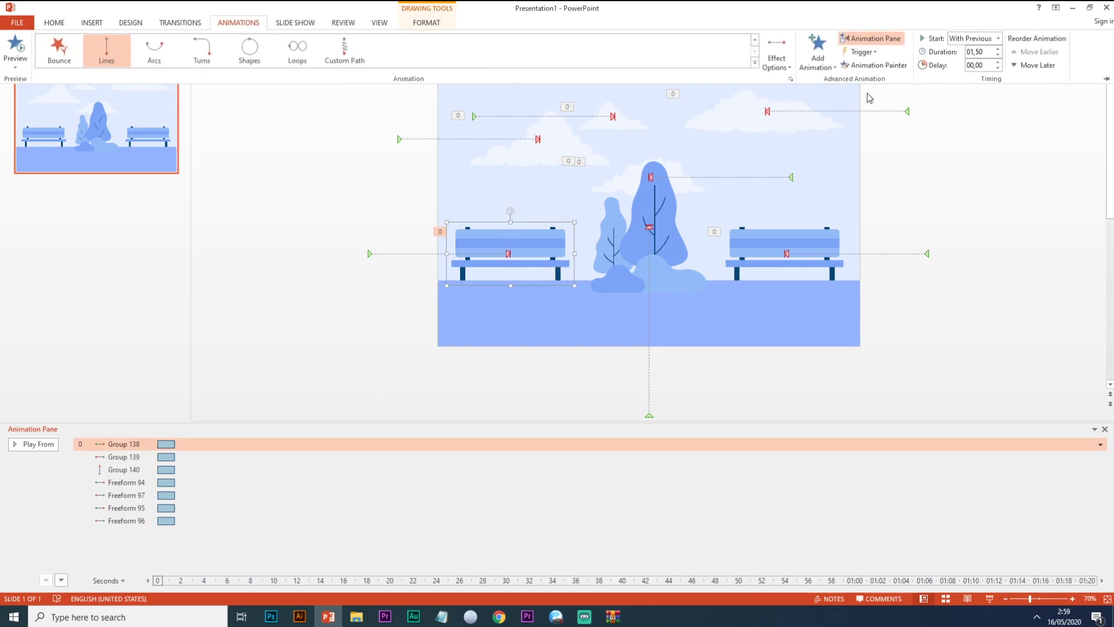
click(874, 65)
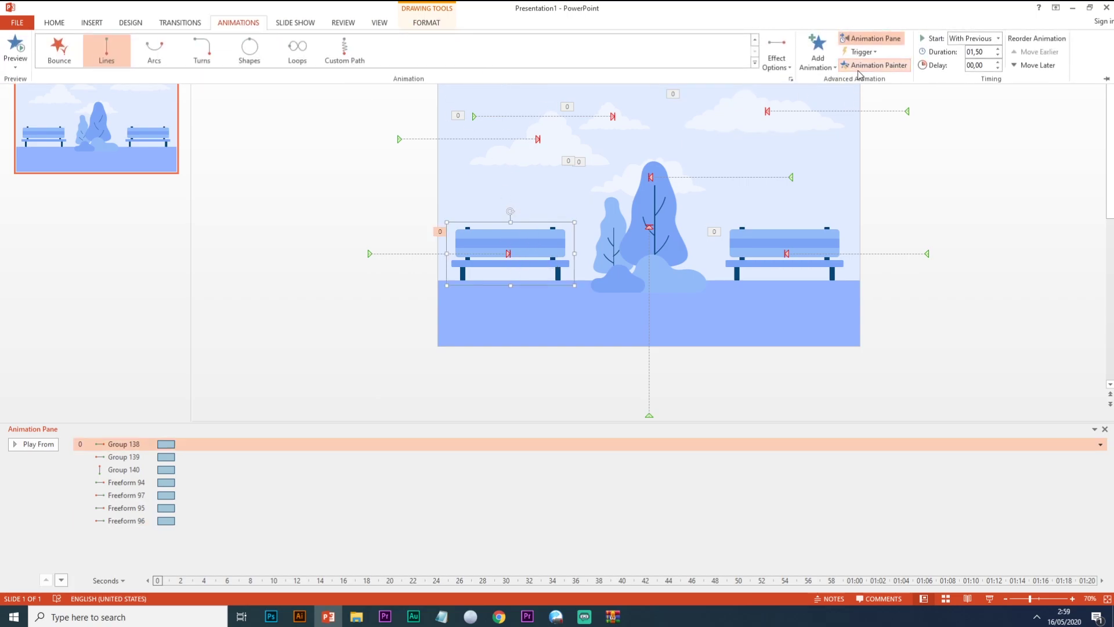
click(560, 145)
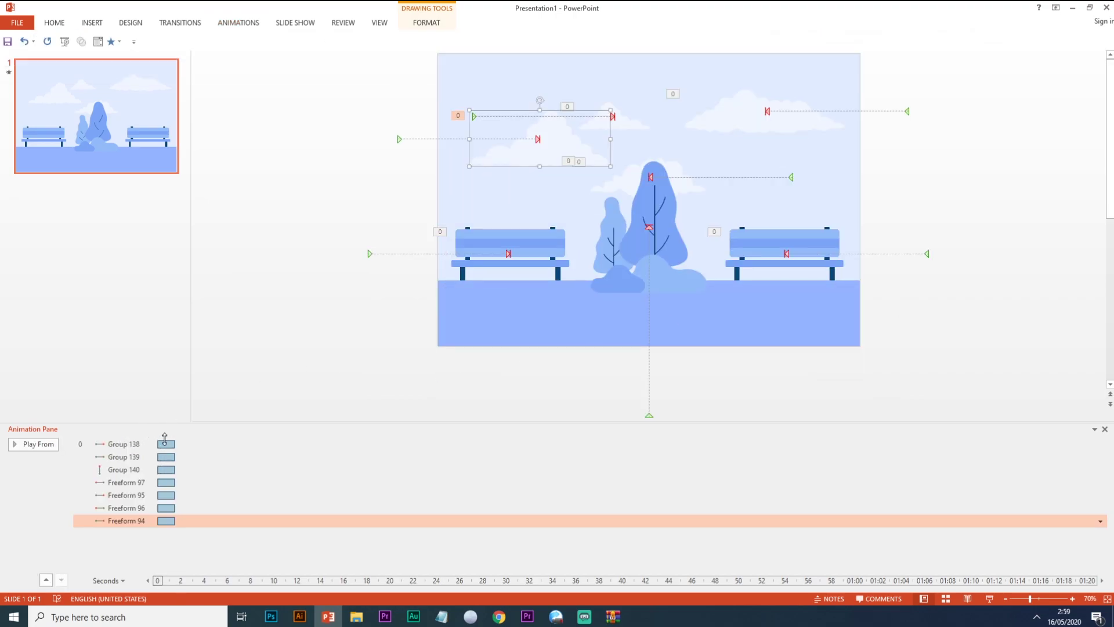
- Try lengthening the right bench's animation on the timeline, undo the change, and preview the whole animation sequence
drag(174, 456, 182, 462)
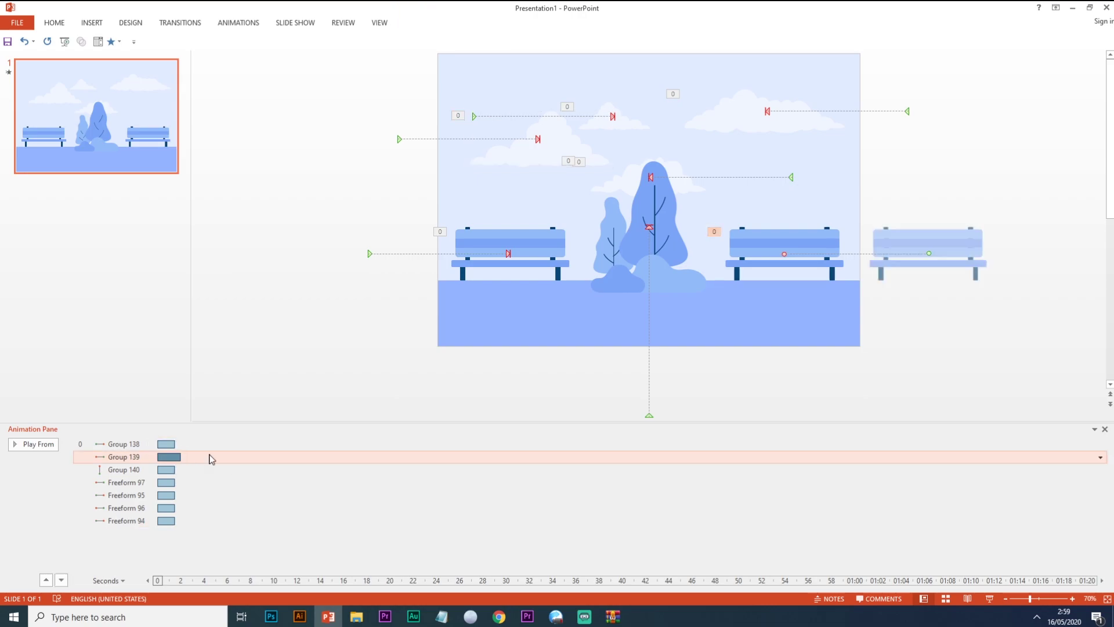
key(ctrl+z)
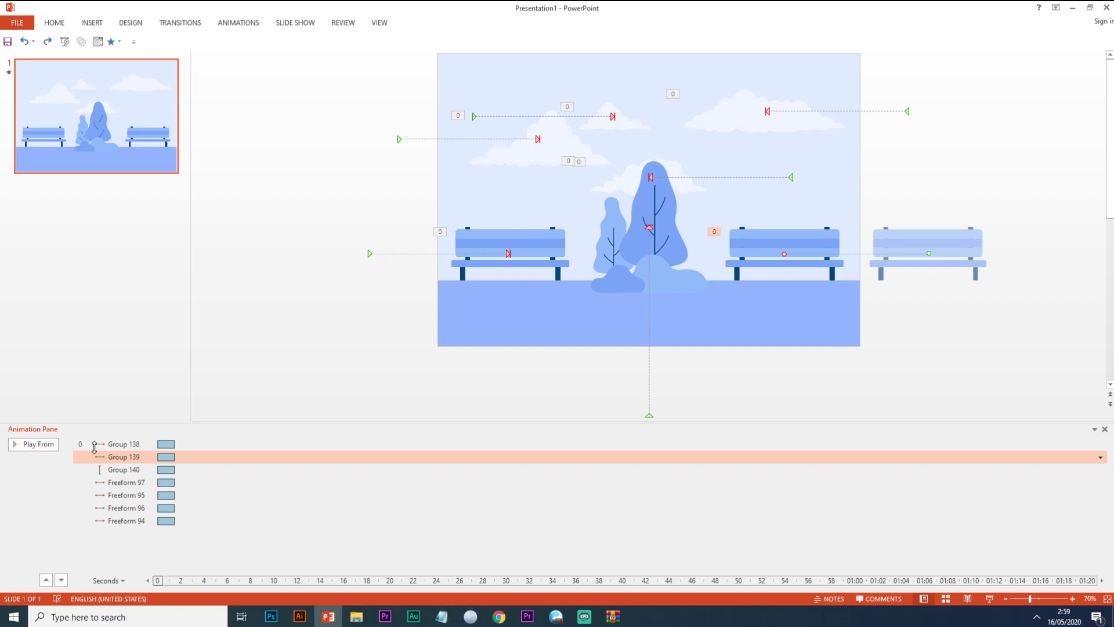
click(113, 444)
click(33, 445)
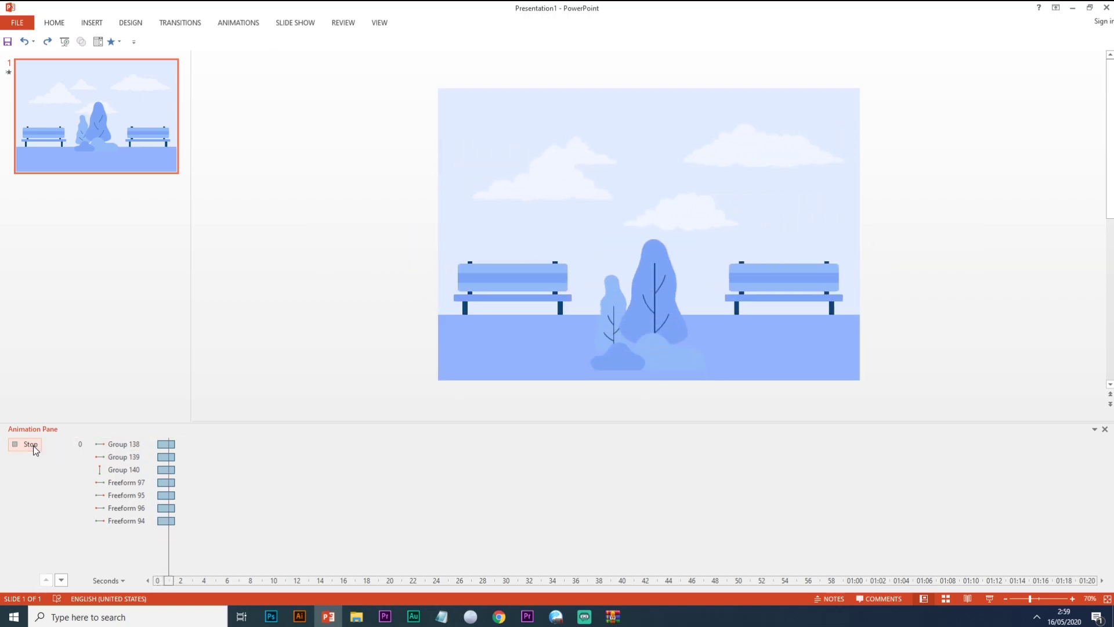
- Set a bounce end of about 0.71 sec in the effect options of the tree group's upward motion path
click(673, 263)
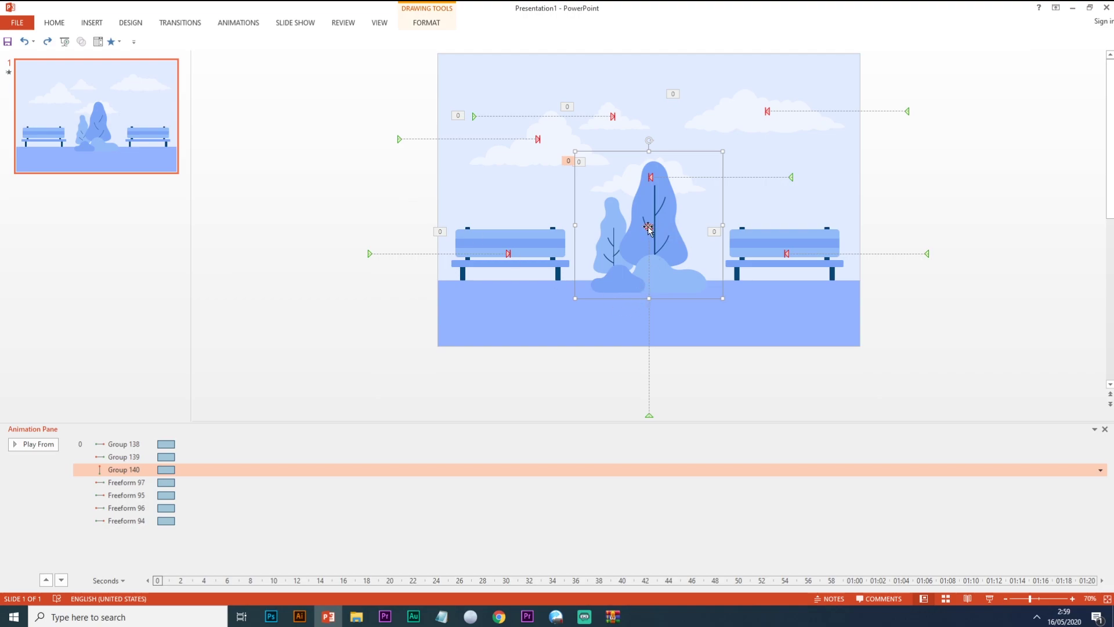
click(649, 227)
double_click(649, 227)
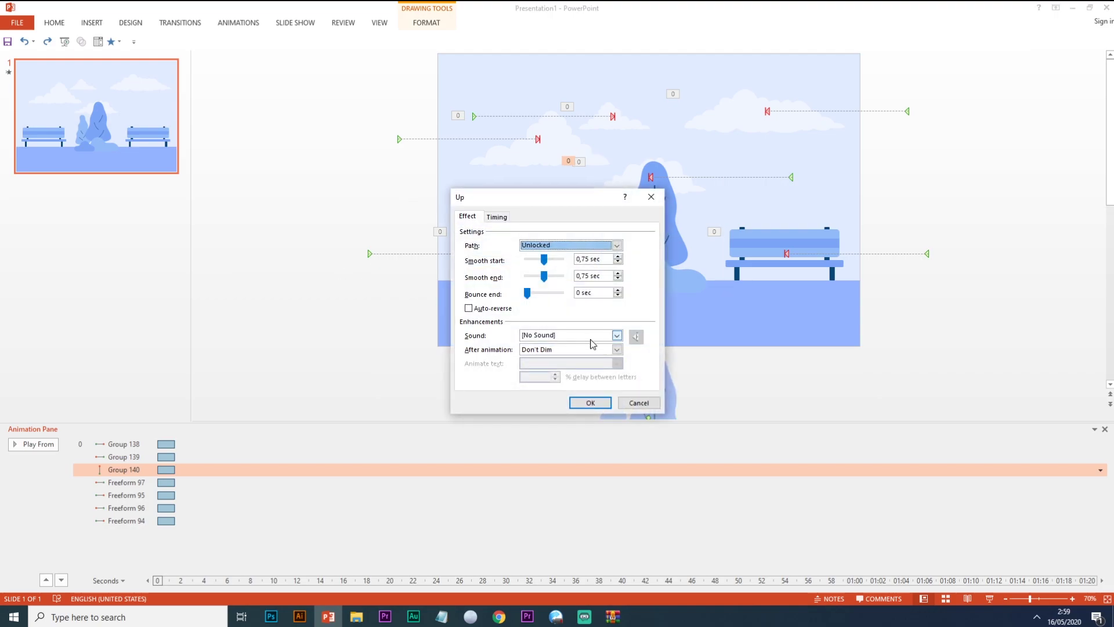
drag(534, 295, 545, 297)
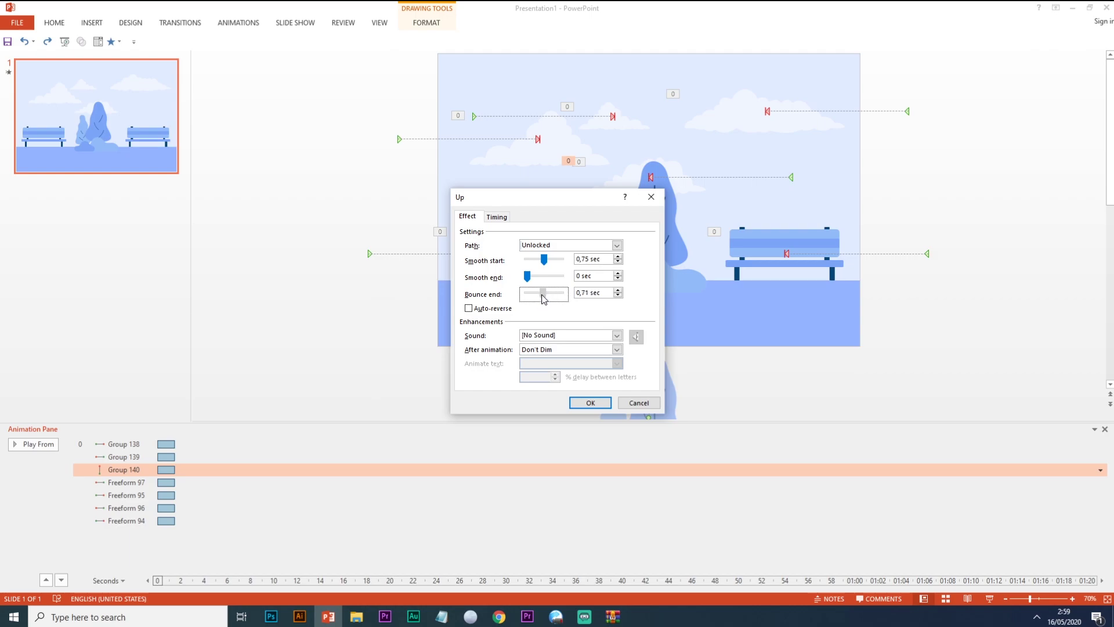
click(588, 401)
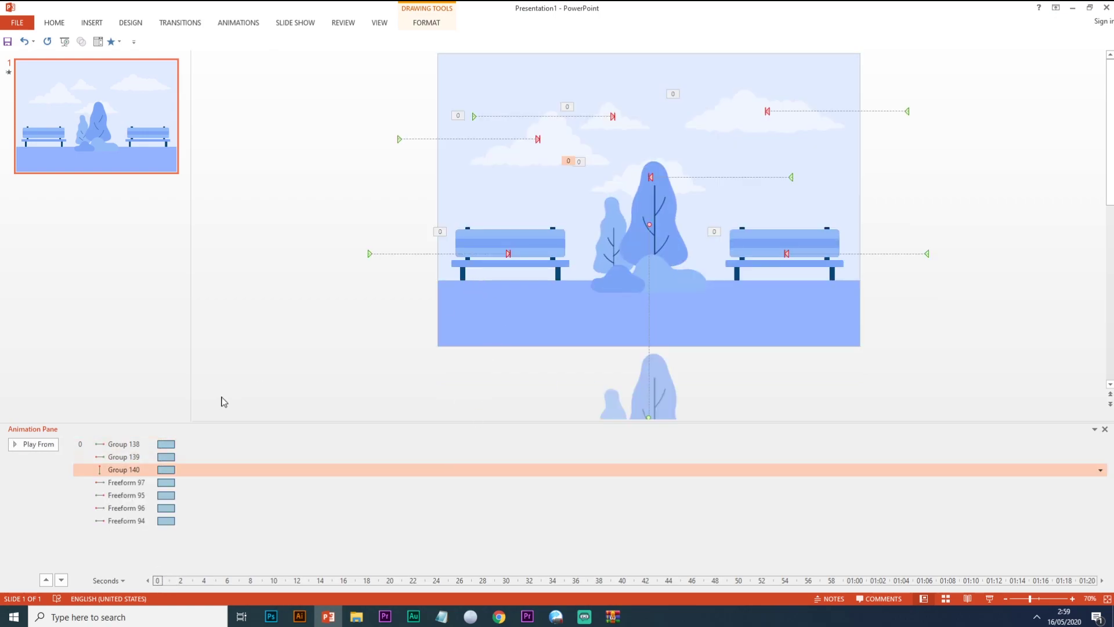
- Order the trees' animation before the right bench's, stretch successive animations progressively longer up to about 4 seconds, and preview the sequence
click(137, 443)
click(133, 458)
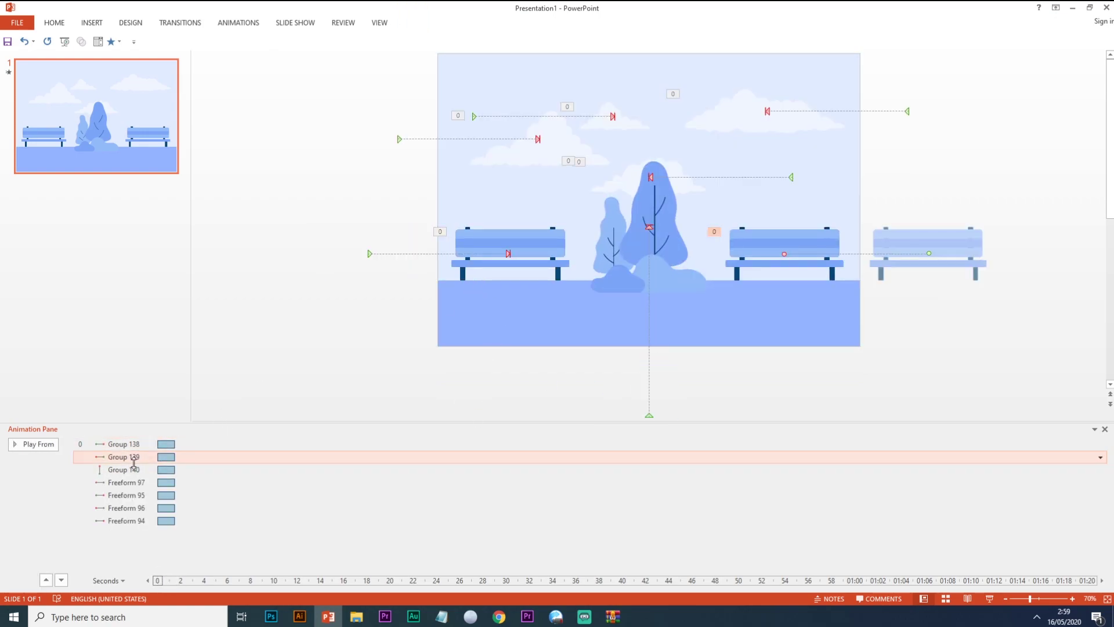
click(132, 471)
drag(133, 470, 205, 520)
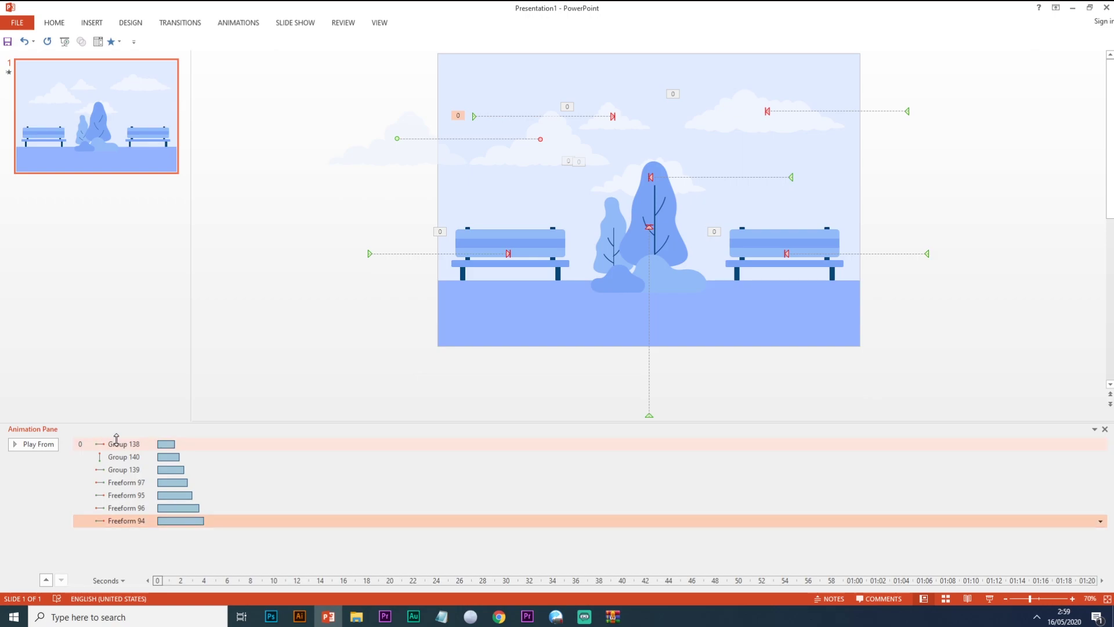
click(40, 444)
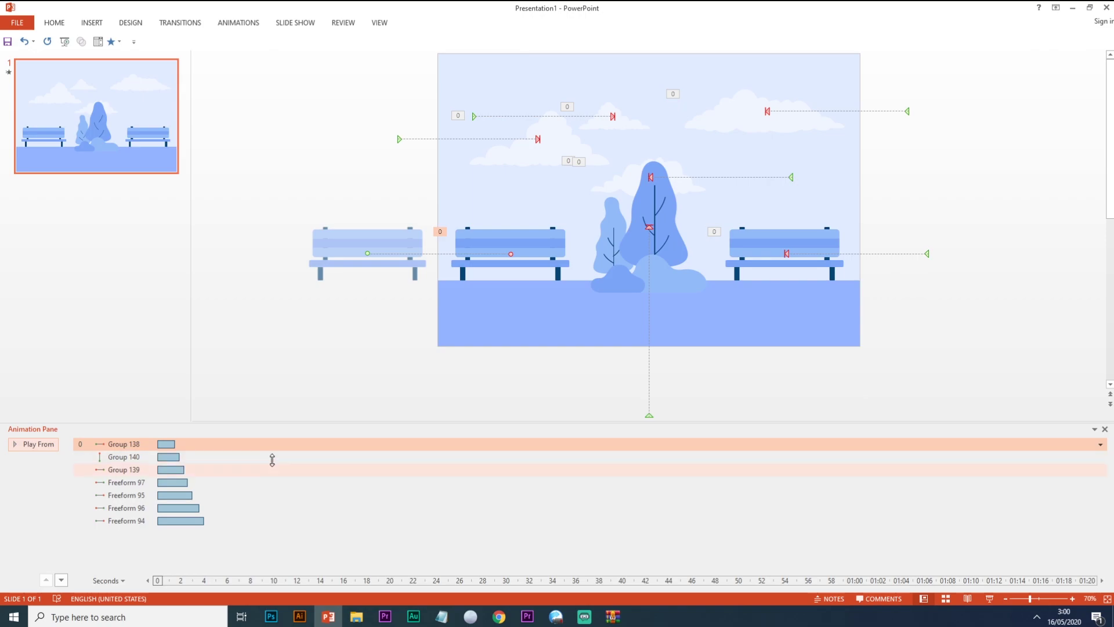
- Examine the Create a Video export settings, including the timings and narrations options, and return to the slide without exporting
click(17, 24)
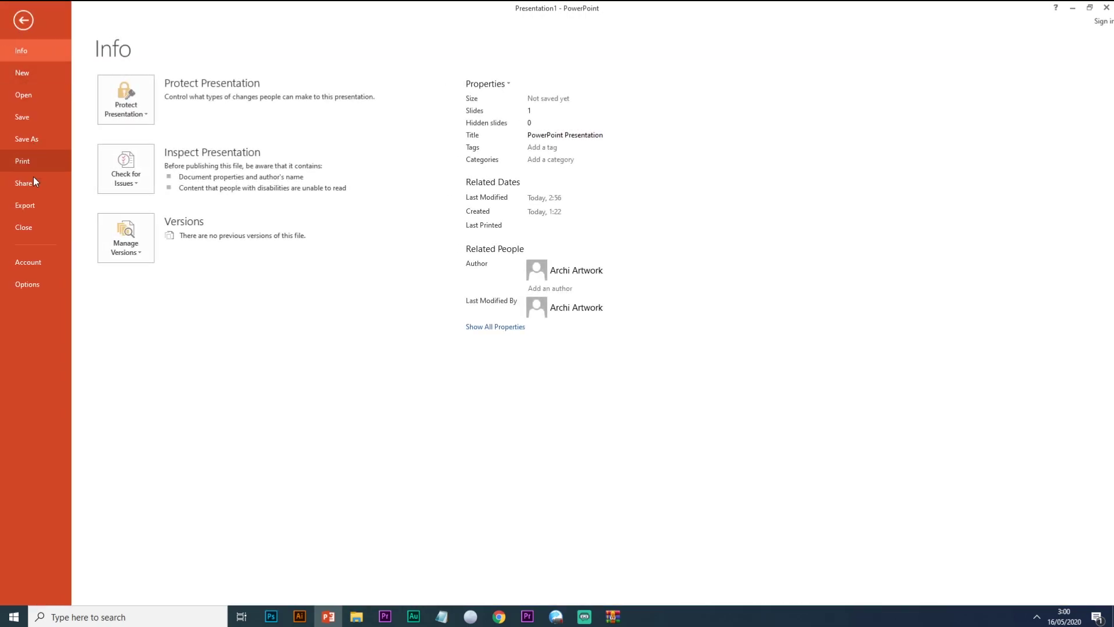
click(26, 202)
click(179, 125)
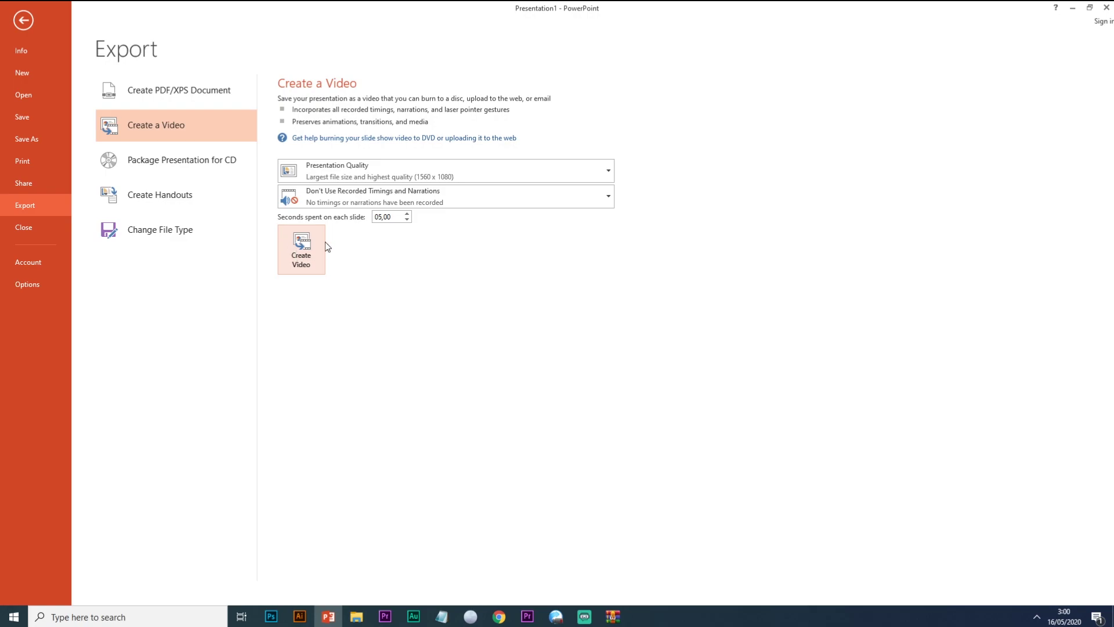
click(384, 197)
click(439, 342)
click(24, 21)
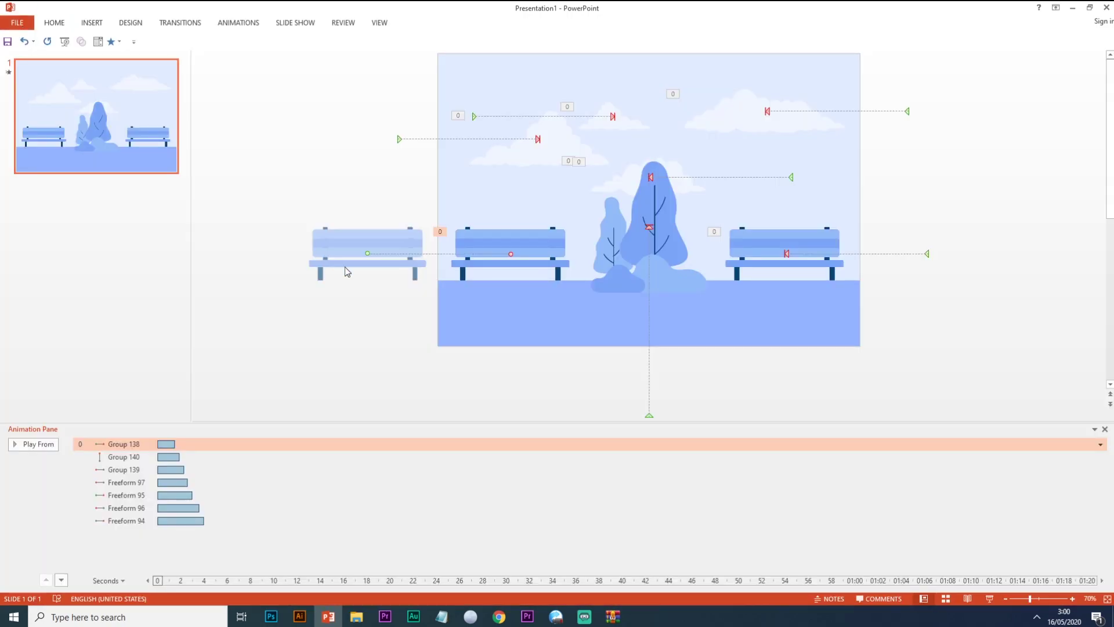